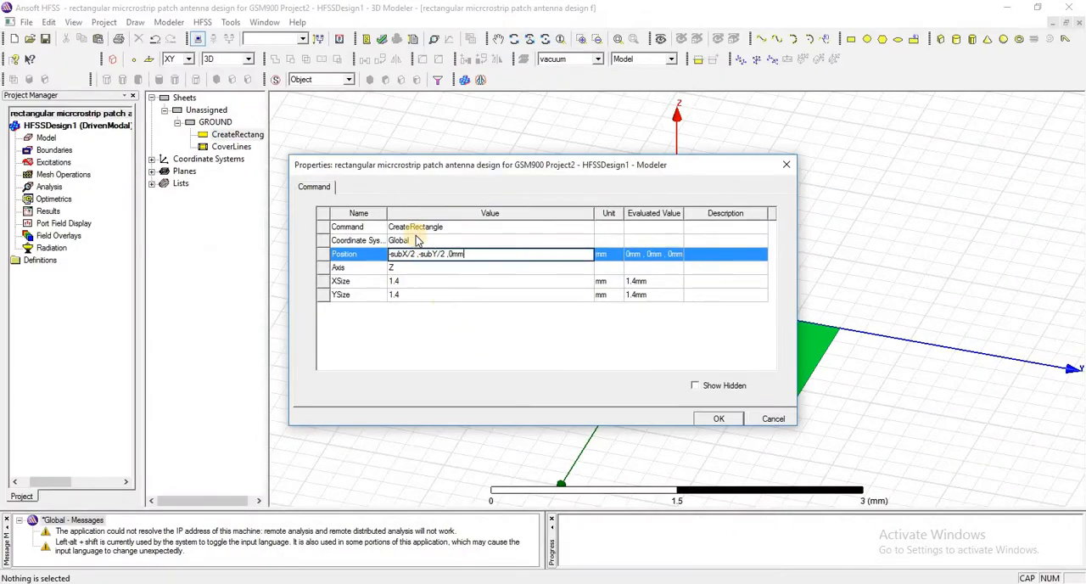
Set the ground rectangle's position to -subX/2 ,-subY/2 ,0mm and define subX as a length of 207.1 mm
{"action": "left_click", "coordinate": [464, 330]}
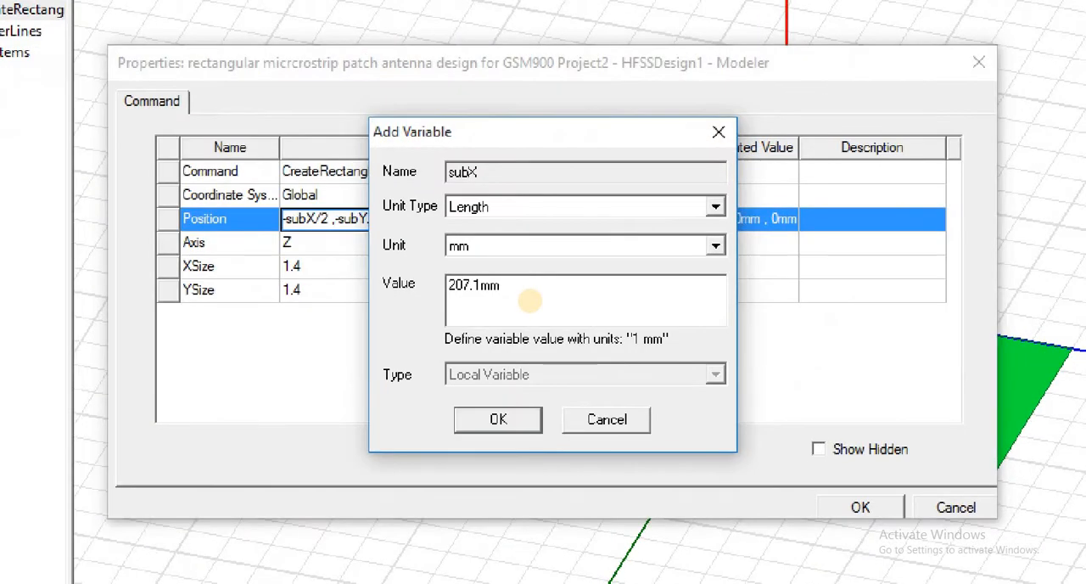
{"action": "key", "text": "BackSpace"}
{"action": "key", "text": "BackSpace"}
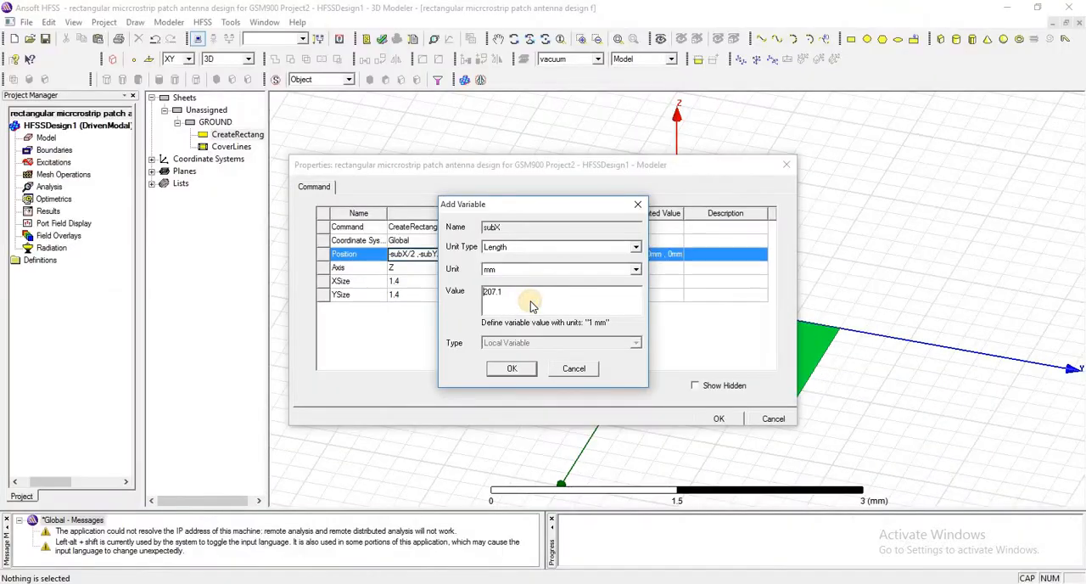
{"action": "right_click", "coordinate": [531, 305]}
{"action": "left_click", "coordinate": [512, 369]}
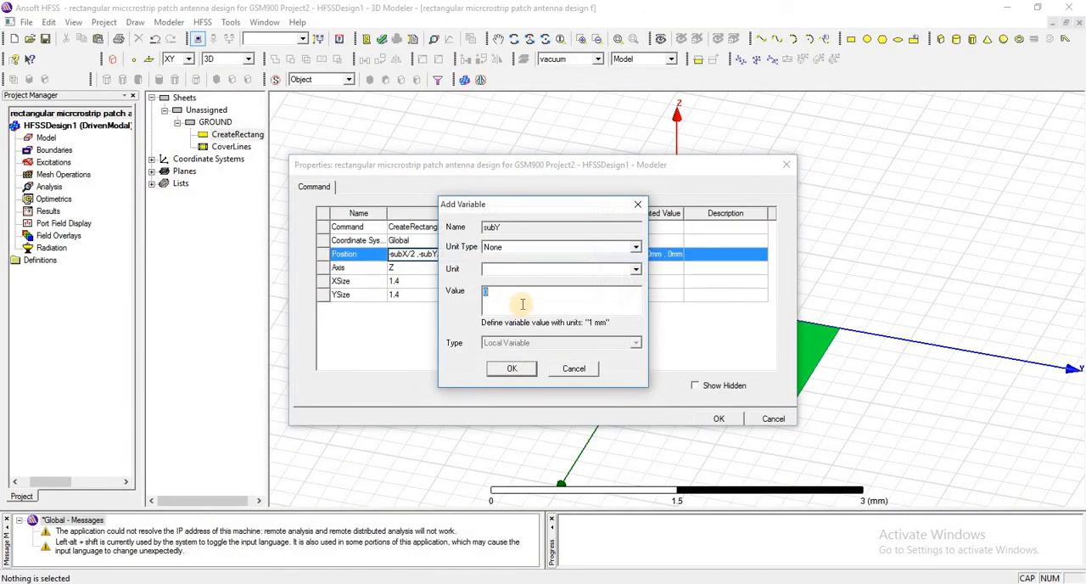
Define the variable subY with a value of 330.51 mm
{"action": "type", "text": "330.51mm"}
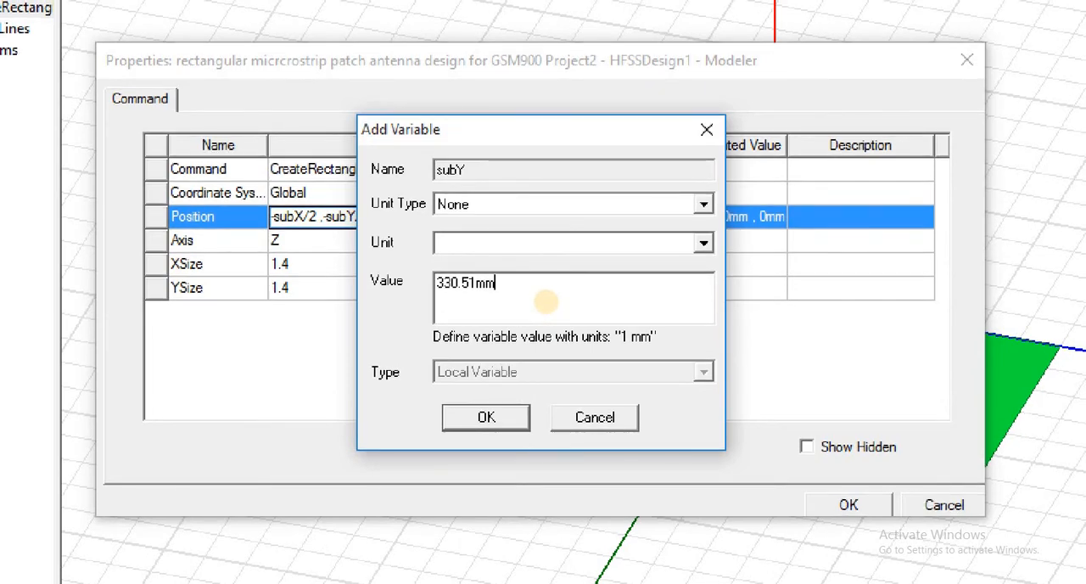
{"action": "right_click", "coordinate": [548, 307]}
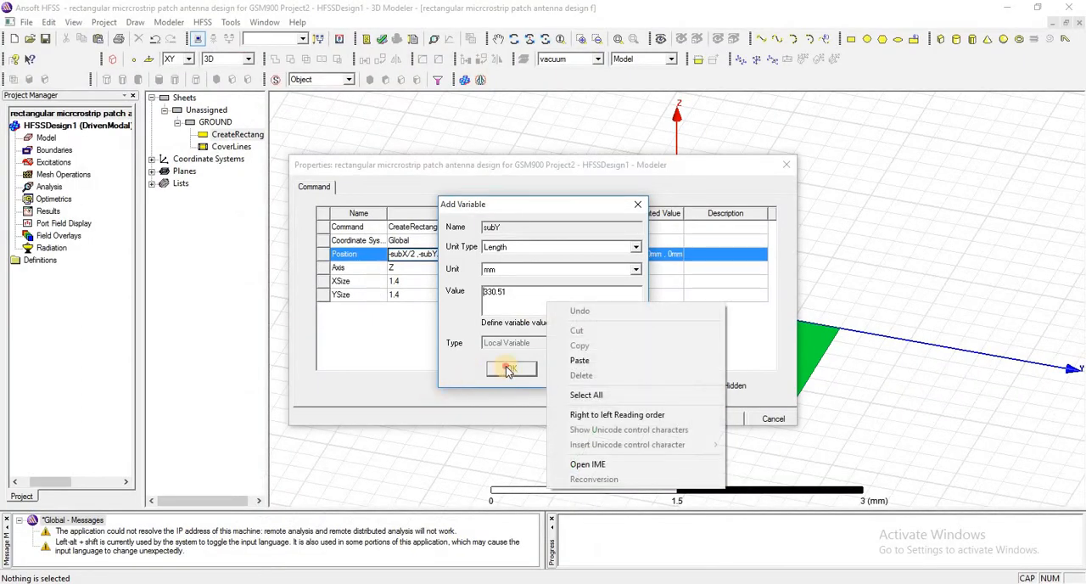
{"action": "left_click", "coordinate": [507, 370]}
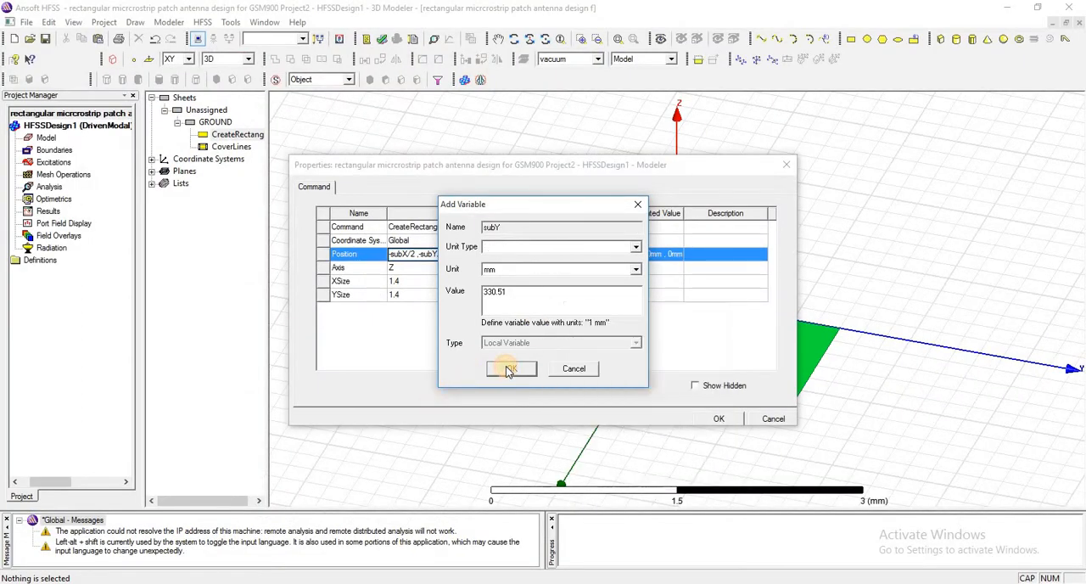
{"action": "left_click", "coordinate": [508, 370]}
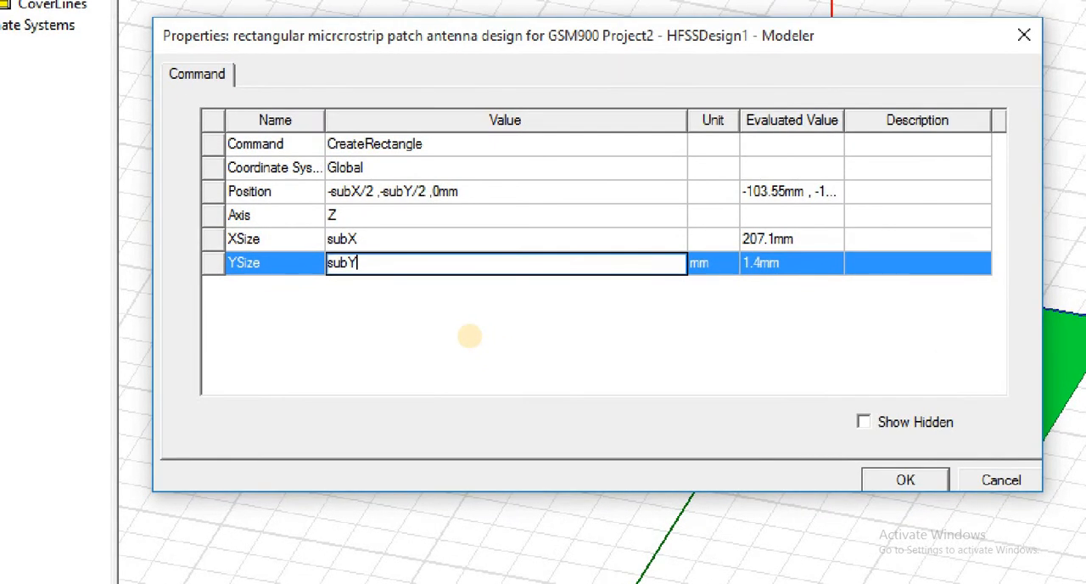
Set the ground rectangle's XSize to subX and YSize to subY, and apply the changes
{"action": "right_click", "coordinate": [469, 336]}
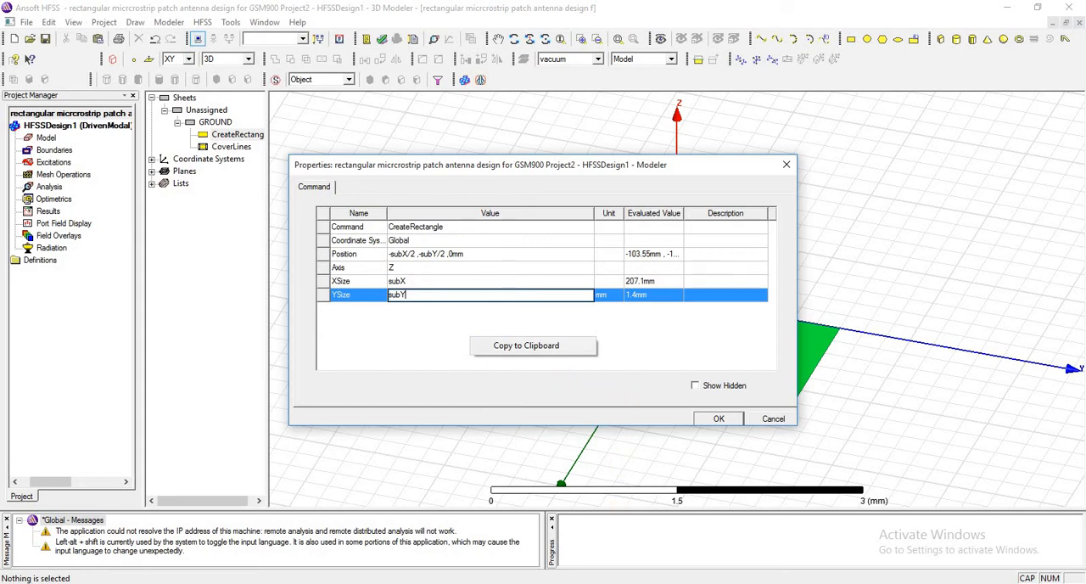
{"action": "key", "text": "alt+Tab"}
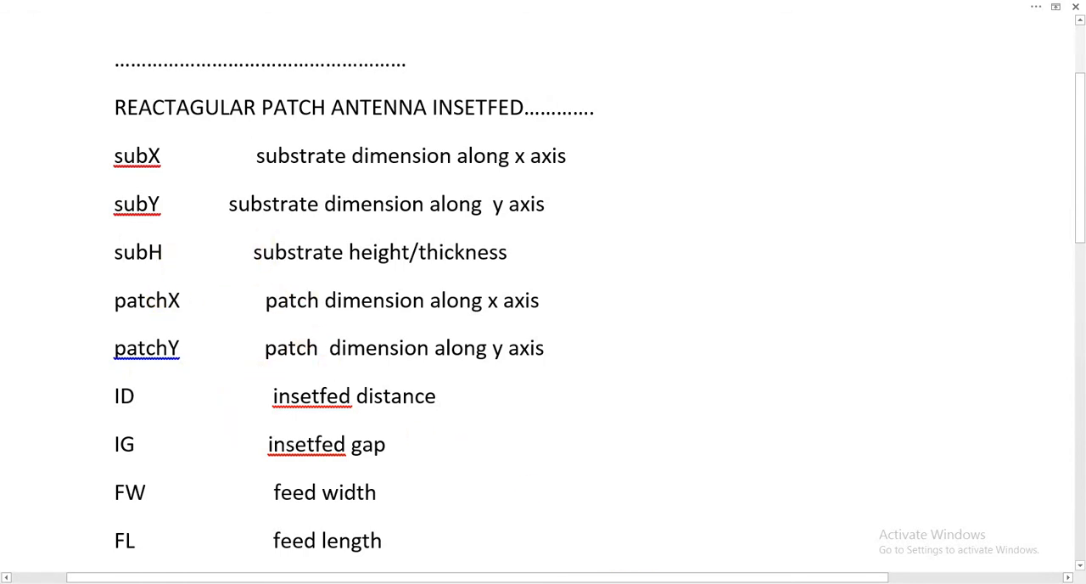
{"action": "key", "text": "alt+Tab"}
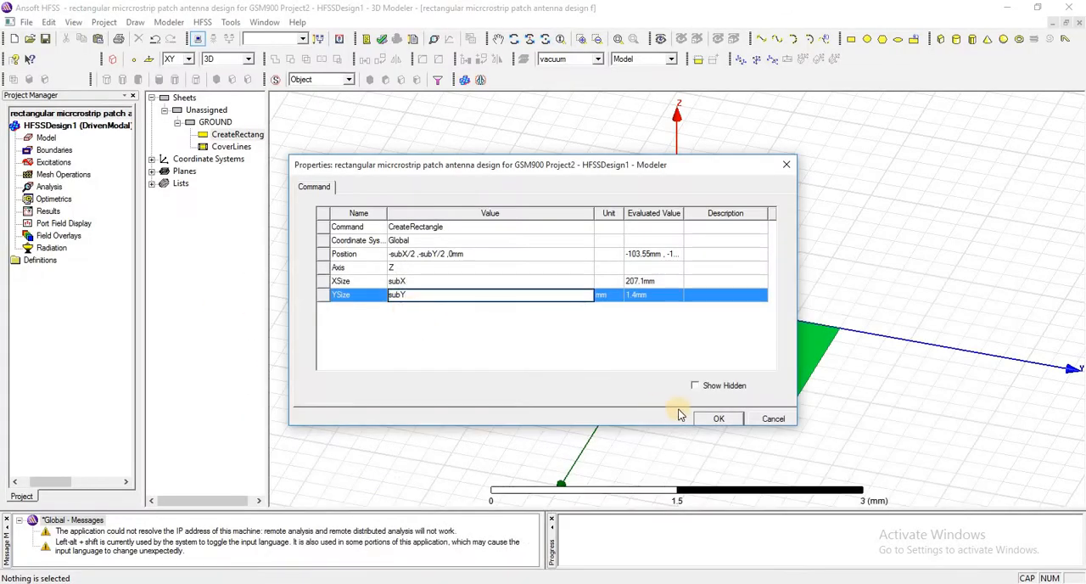
{"action": "left_click", "coordinate": [722, 419]}
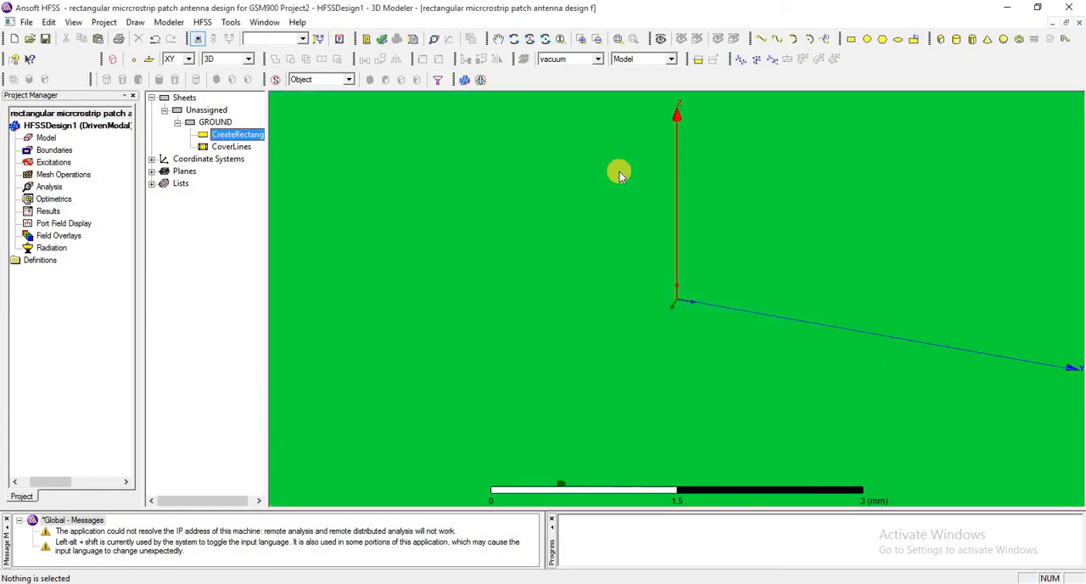
{"action": "left_click", "coordinate": [620, 39]}
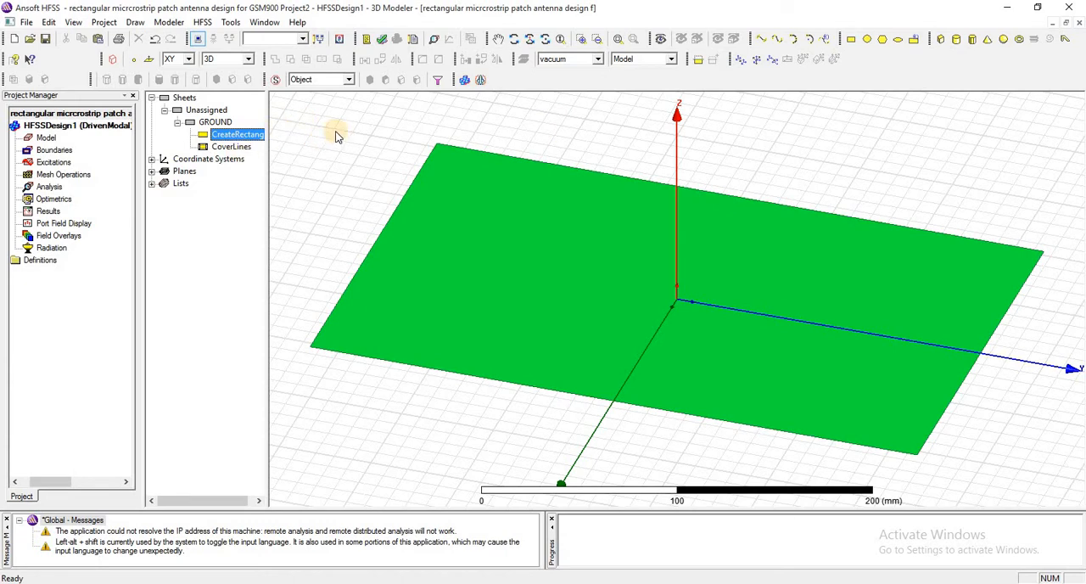
Assign a Perfect E boundary with the default name to the GROUND sheet and check it on the model
{"action": "left_click", "coordinate": [216, 123]}
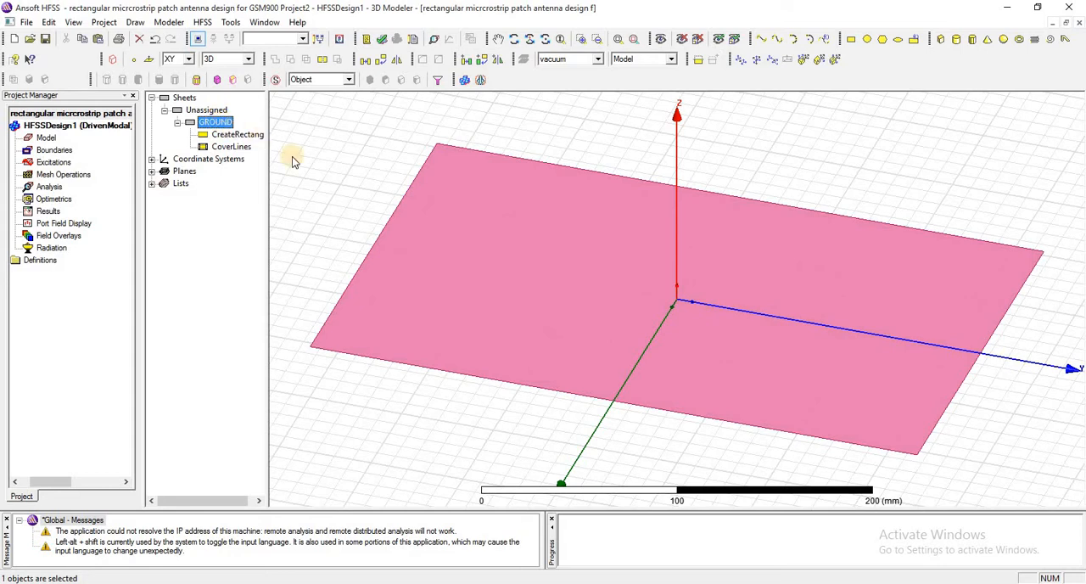
{"action": "right_click", "coordinate": [218, 123]}
{"action": "mouse_move", "coordinate": [335, 220]}
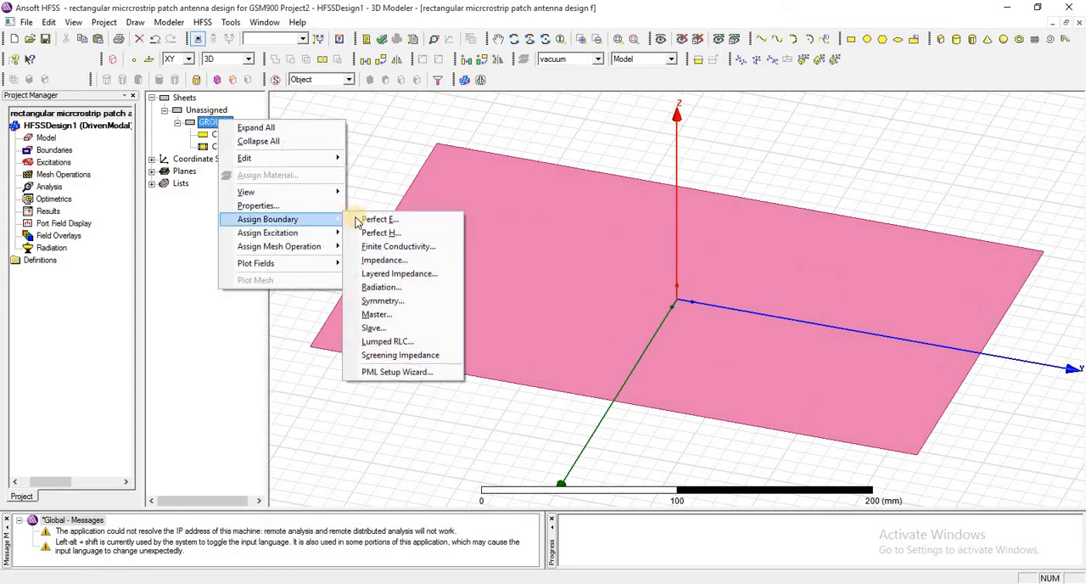
{"action": "left_click", "coordinate": [373, 219]}
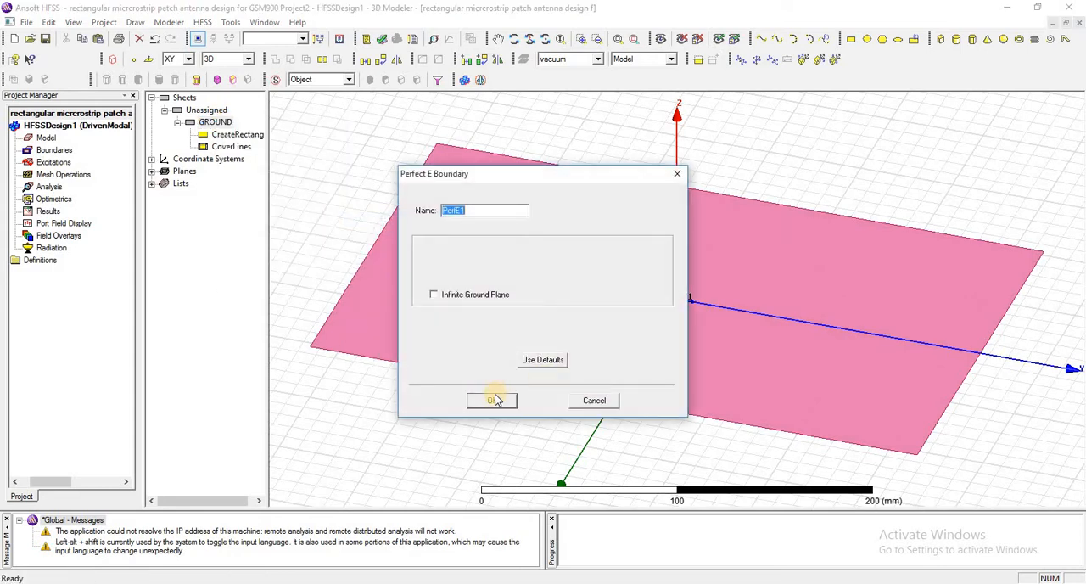
{"action": "left_click", "coordinate": [493, 399]}
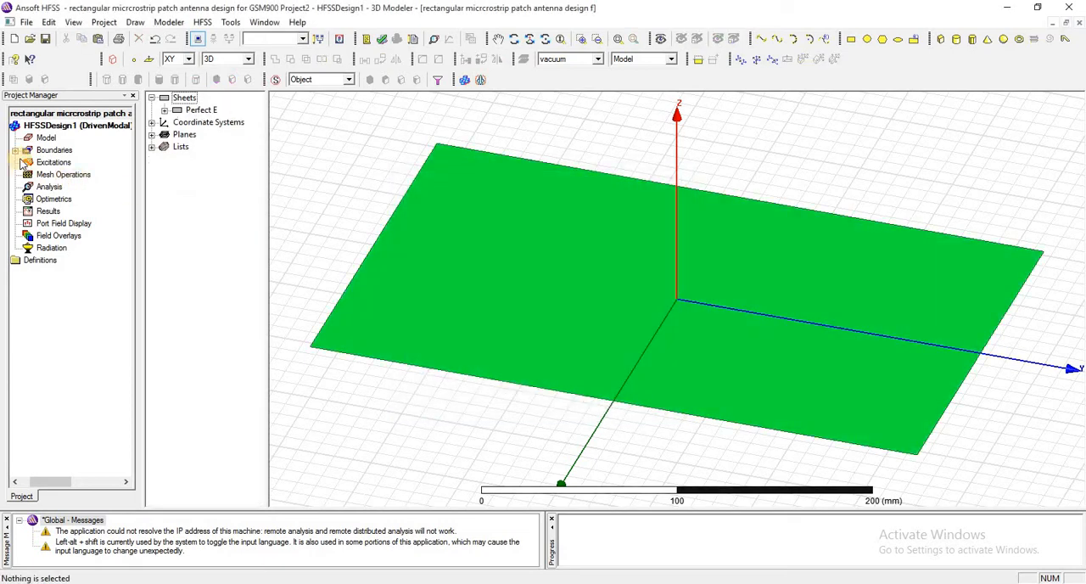
{"action": "left_click", "coordinate": [16, 150]}
{"action": "left_click", "coordinate": [56, 163]}
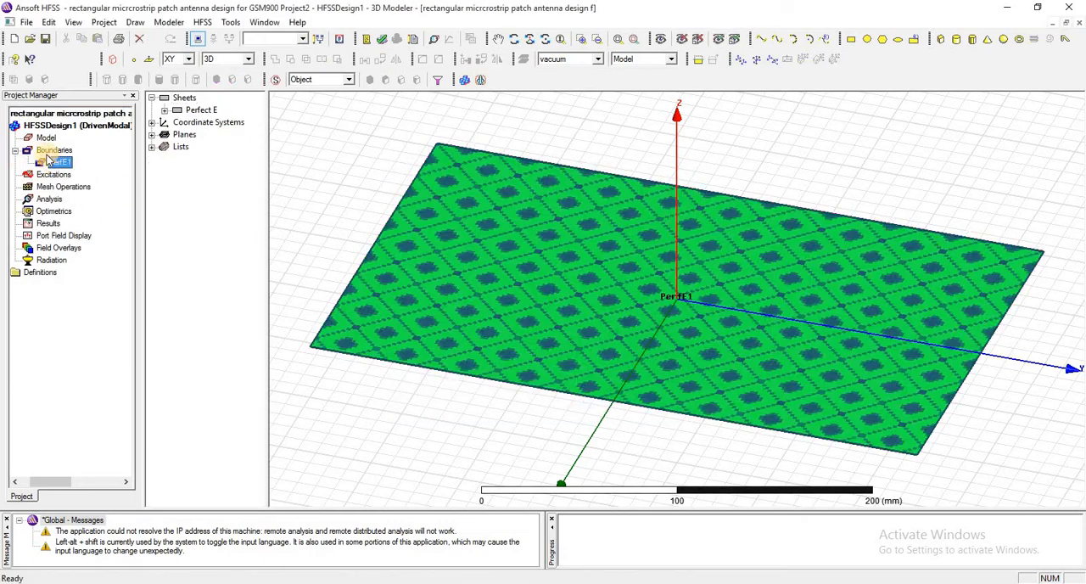
{"action": "left_click", "coordinate": [51, 151]}
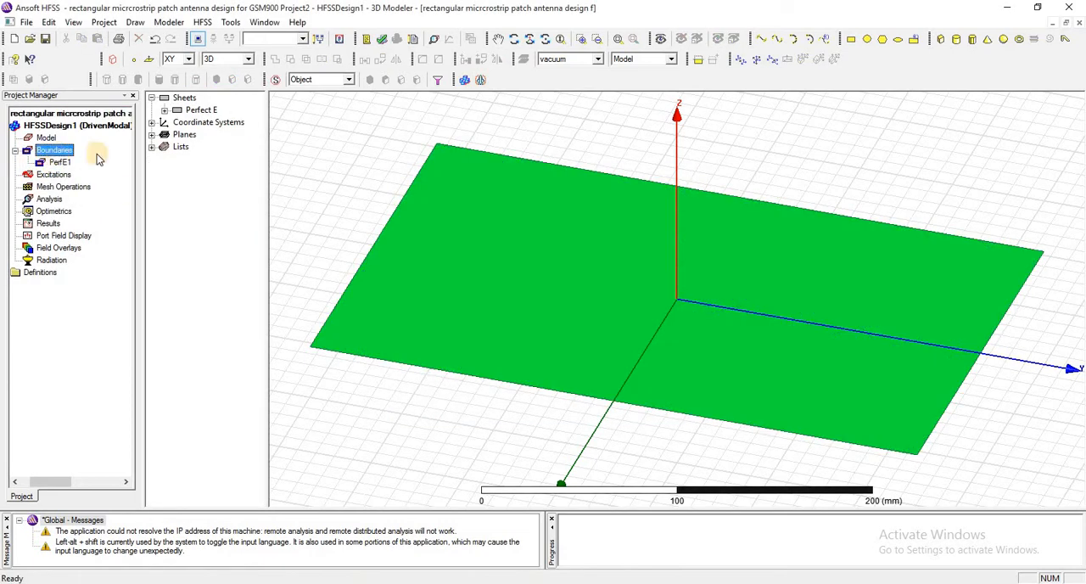
{"action": "left_click", "coordinate": [164, 110]}
{"action": "left_click", "coordinate": [345, 138]}
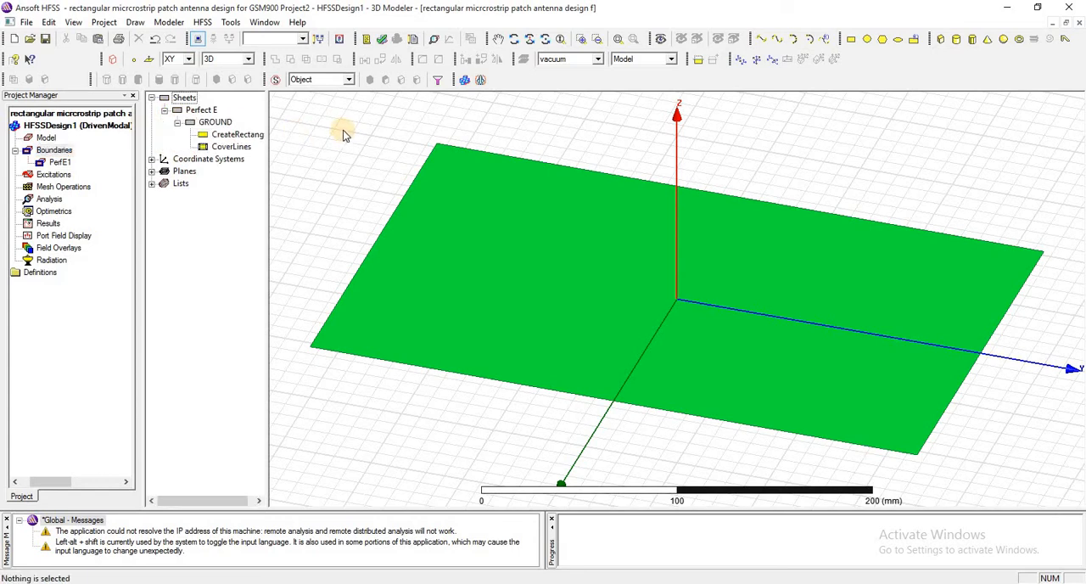
Draw a box about 20 mm high on the ground sheet, spanning from one corner to the diagonally opposite corner
{"action": "left_click", "coordinate": [914, 39]}
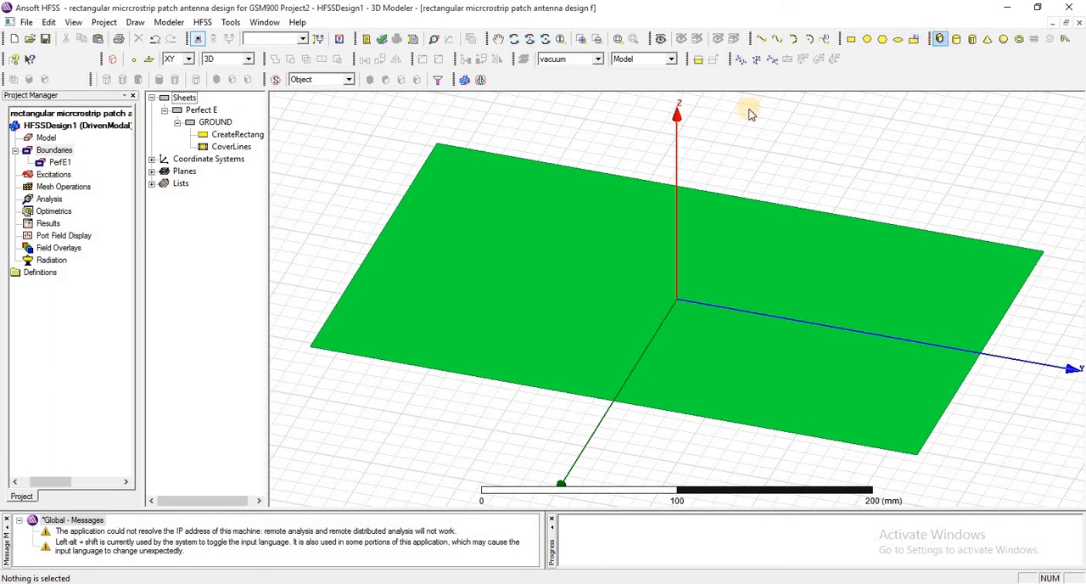
{"action": "left_click", "coordinate": [438, 151]}
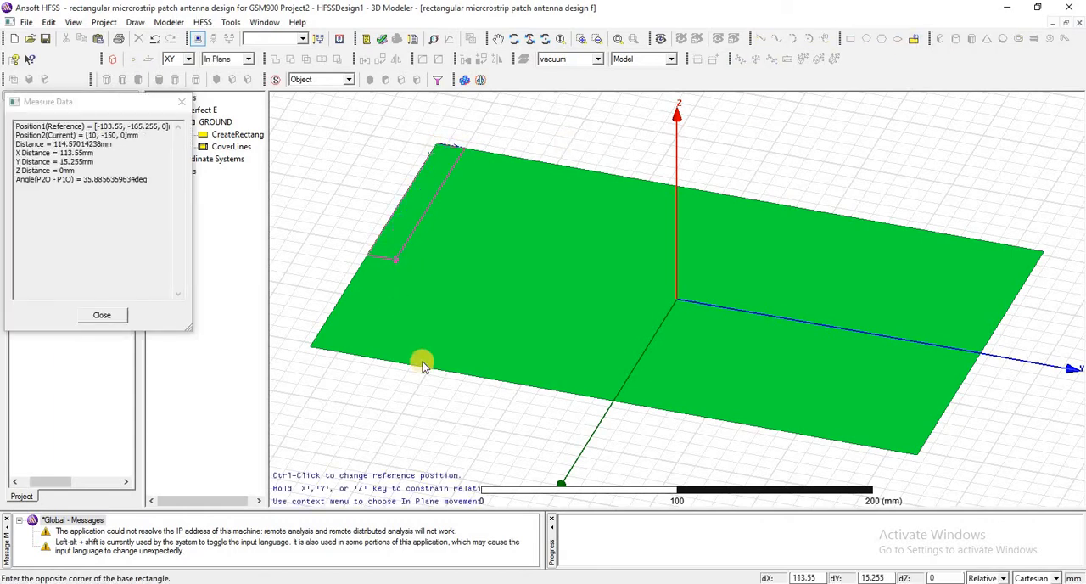
{"action": "left_click", "coordinate": [915, 458]}
{"action": "left_click", "coordinate": [676, 356]}
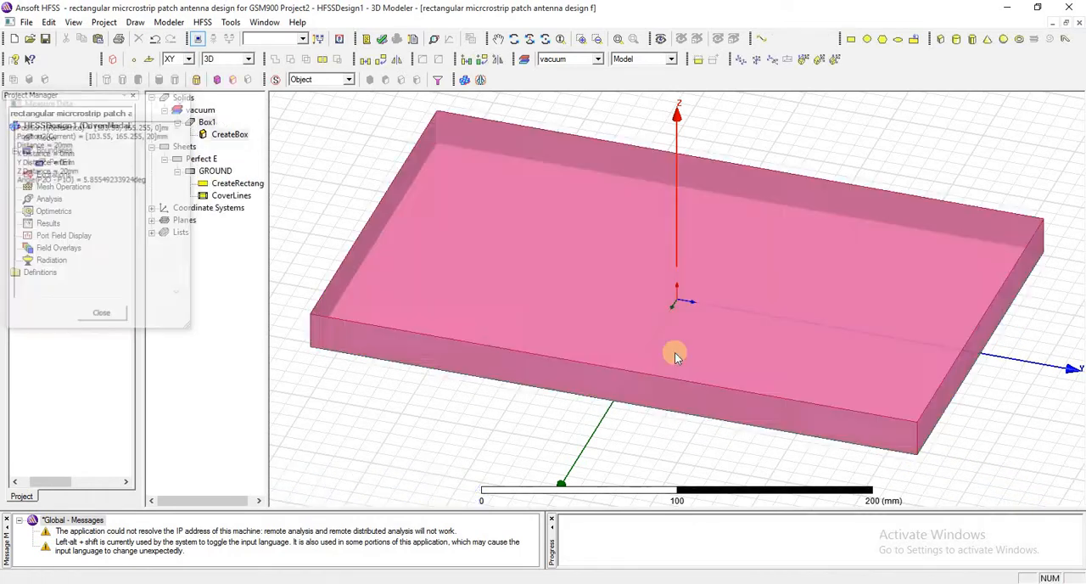
Rename the new box as substrate
{"action": "left_click", "coordinate": [205, 123]}
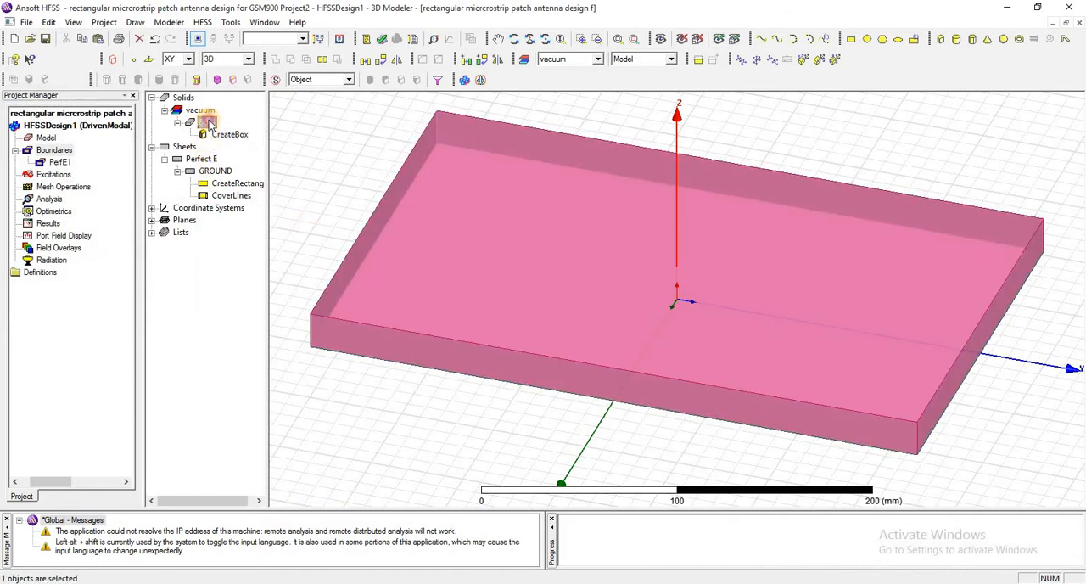
{"action": "double_click", "coordinate": [209, 124]}
{"action": "left_click", "coordinate": [421, 227]}
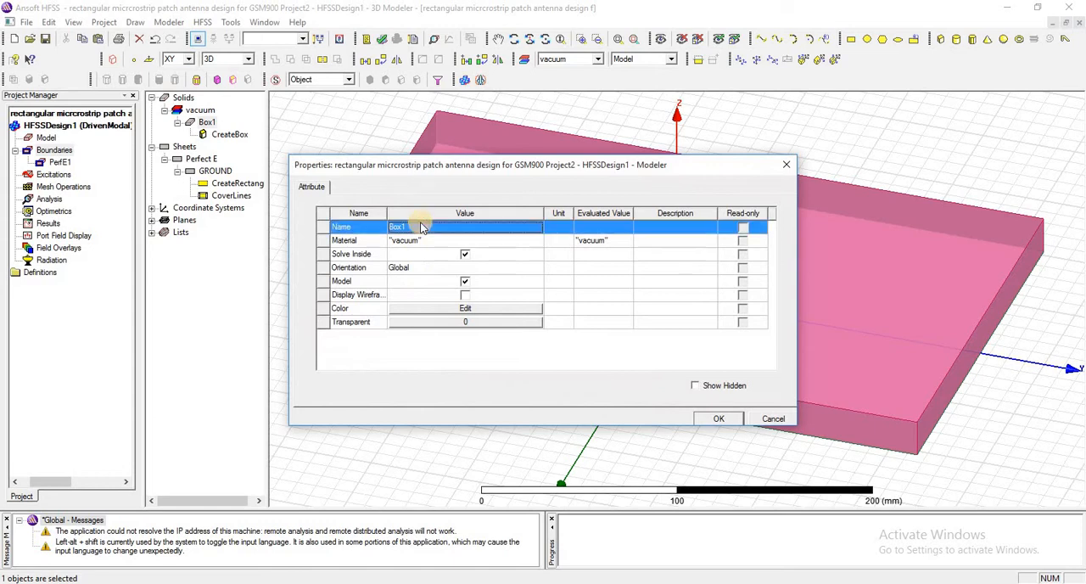
{"action": "left_click", "coordinate": [420, 228]}
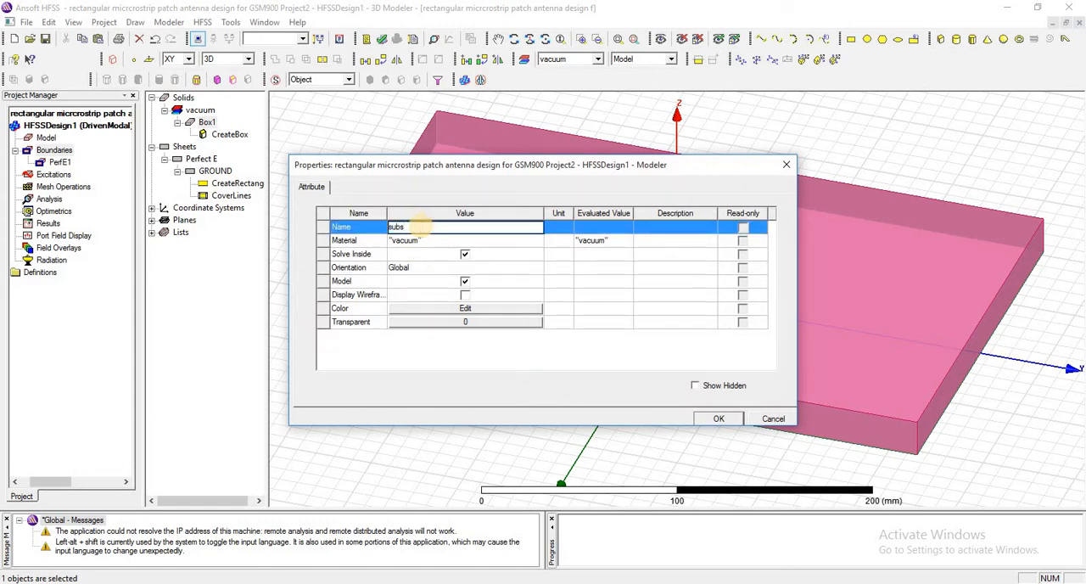
{"action": "type", "text": "substrate"}
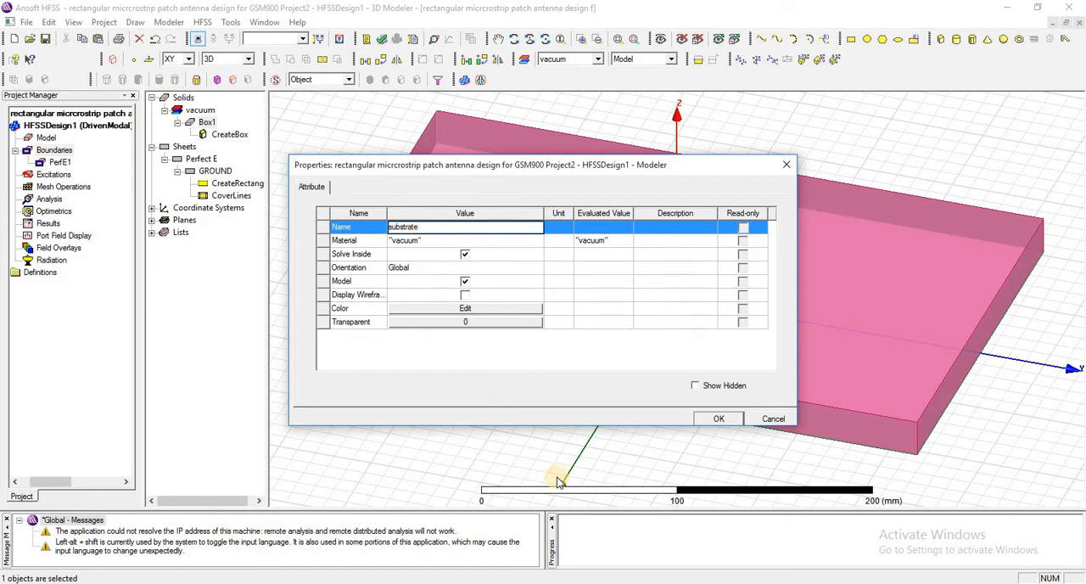
{"action": "left_click", "coordinate": [719, 419]}
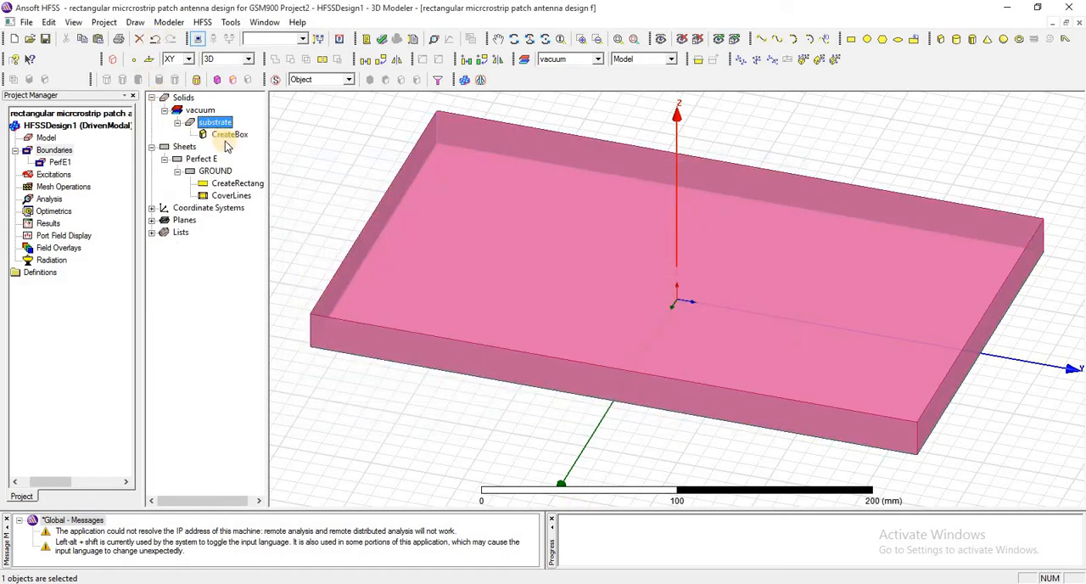
Set the substrate box's position to -subX/2 ,-subY/2 ,0mm, its XSize to subX and its YSize to subY
{"action": "double_click", "coordinate": [229, 134]}
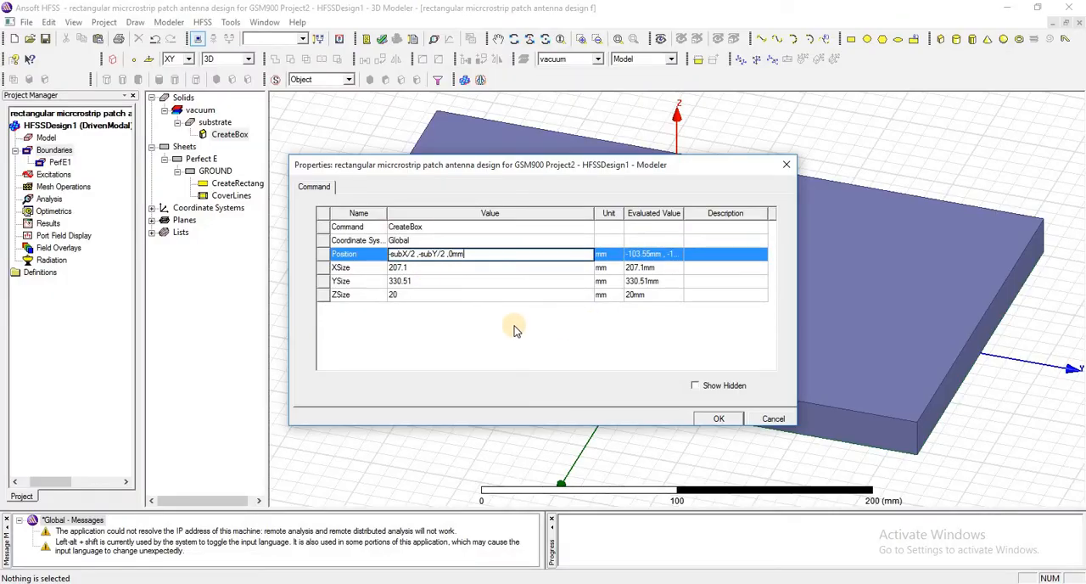
{"action": "left_click", "coordinate": [514, 329]}
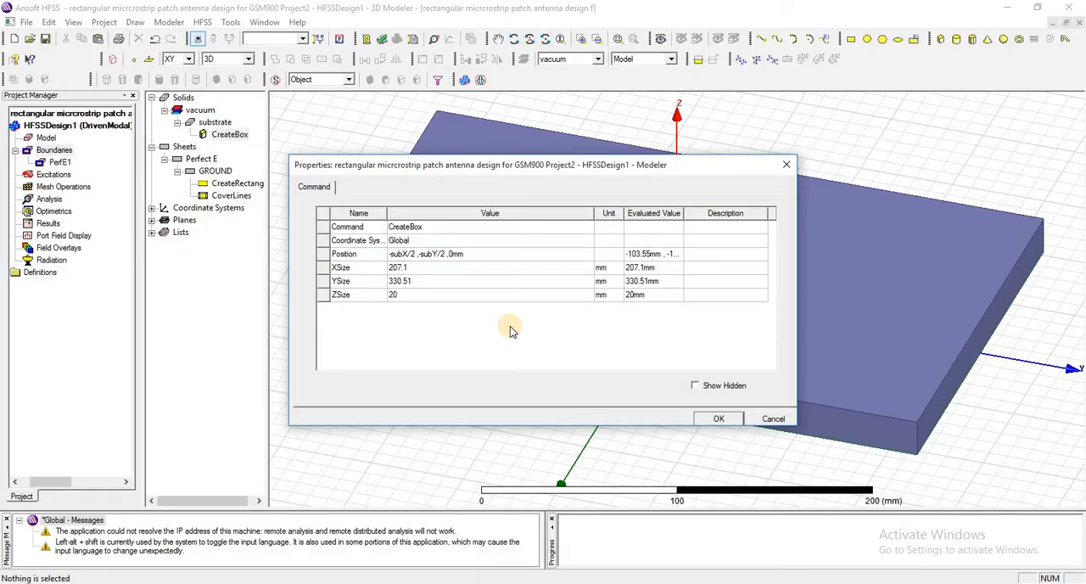
{"action": "left_click", "coordinate": [415, 269]}
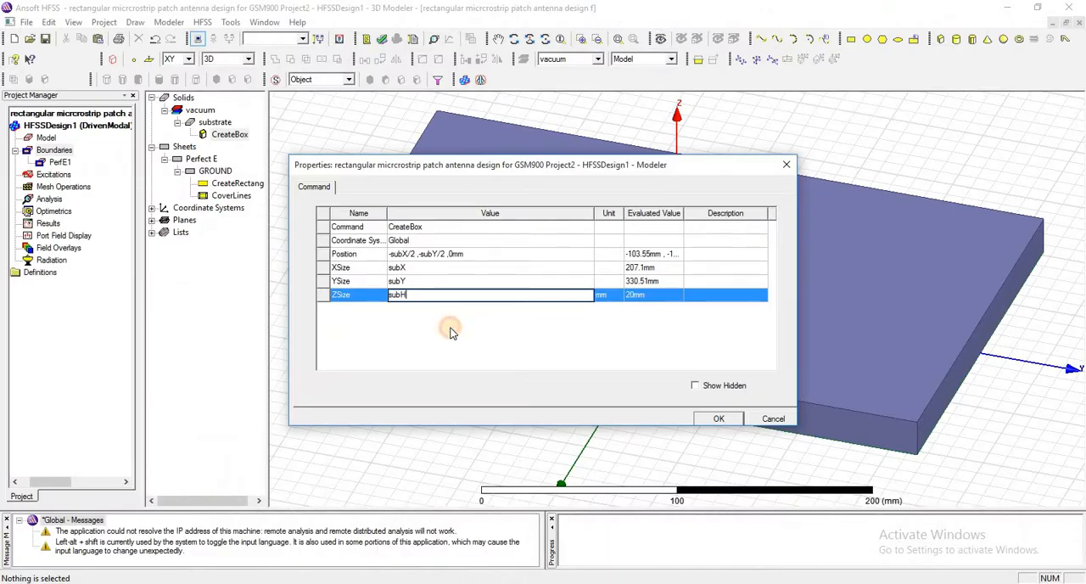
Set the substrate box's ZSize to subH and define subH as a length of 1.6 mm
{"action": "key", "text": "Return"}
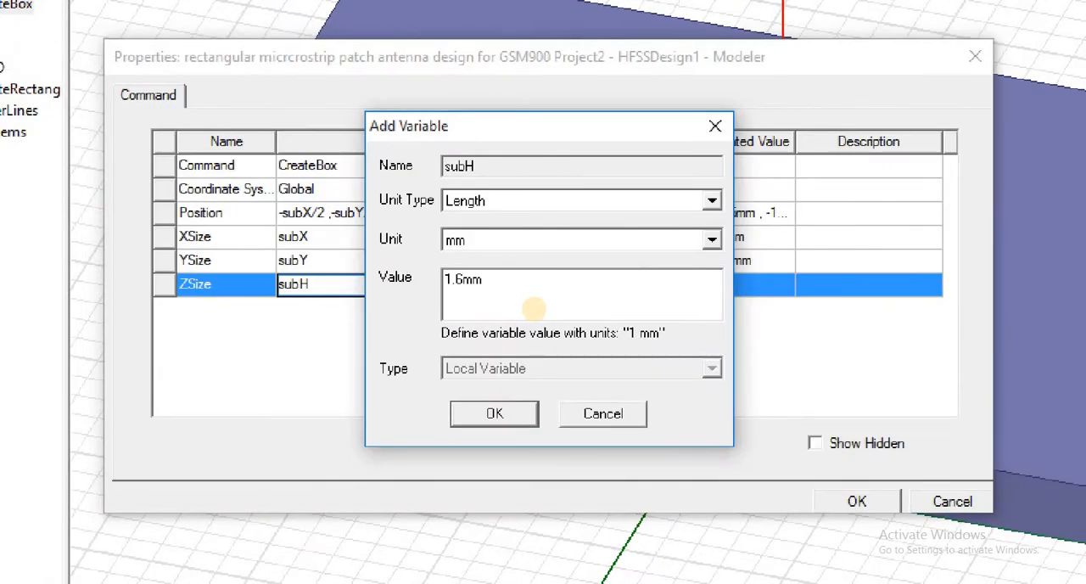
{"action": "key", "text": "BackSpace"}
{"action": "key", "text": "BackSpace"}
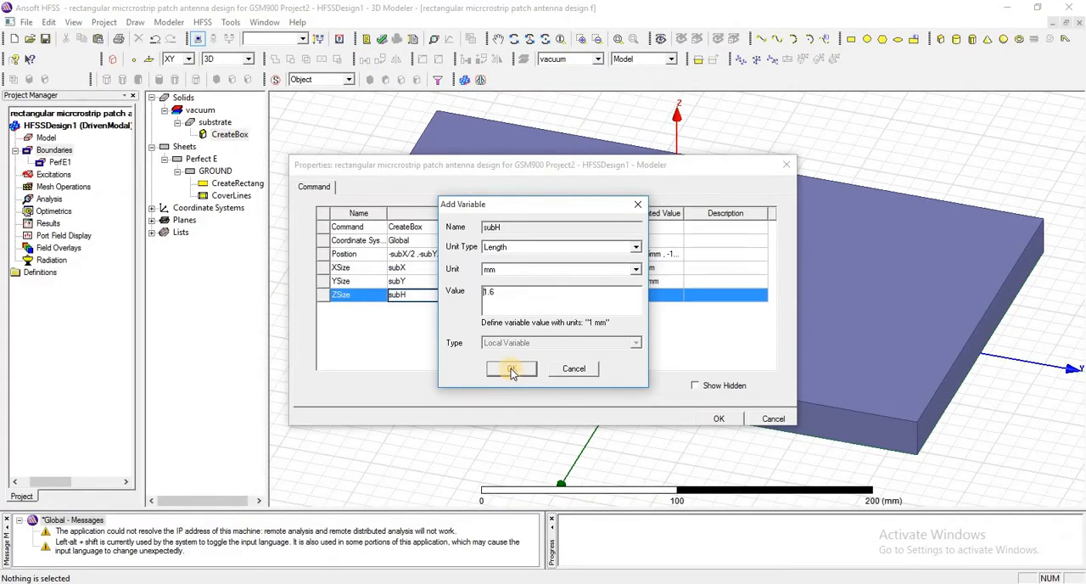
{"action": "left_click", "coordinate": [511, 371]}
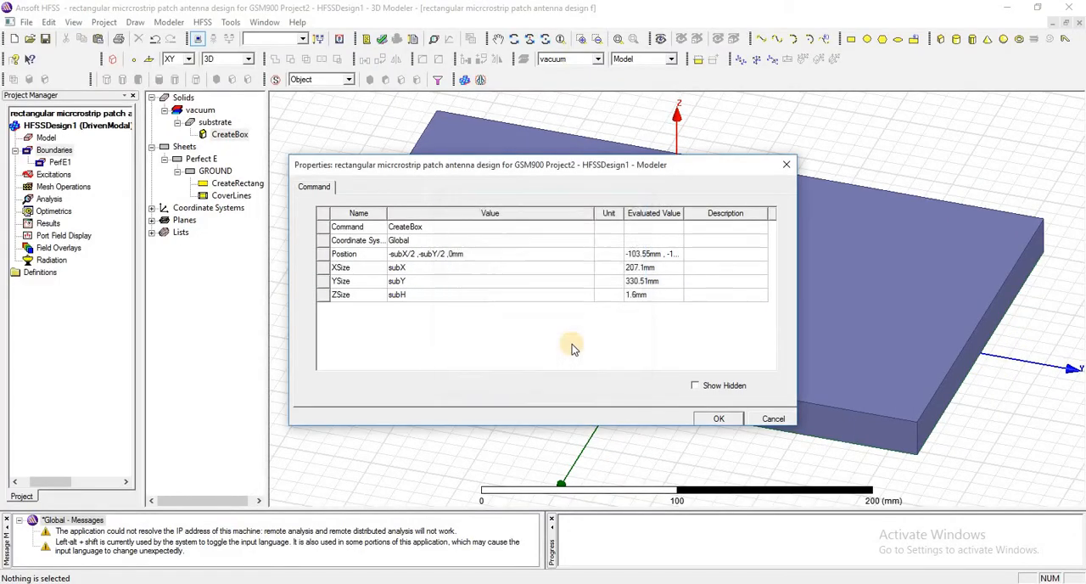
{"action": "left_click", "coordinate": [719, 418]}
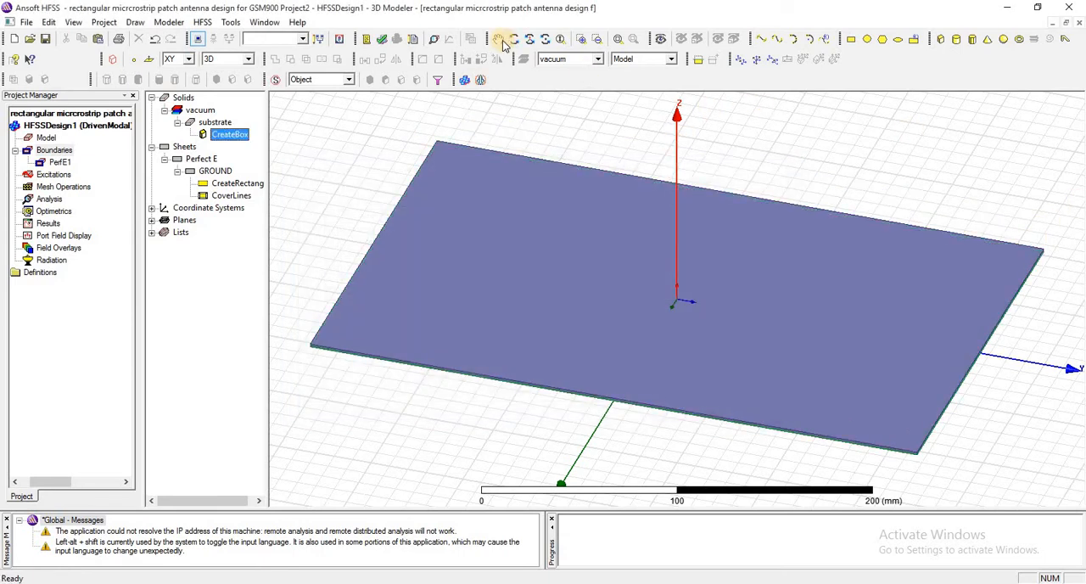
{"action": "left_click", "coordinate": [620, 45]}
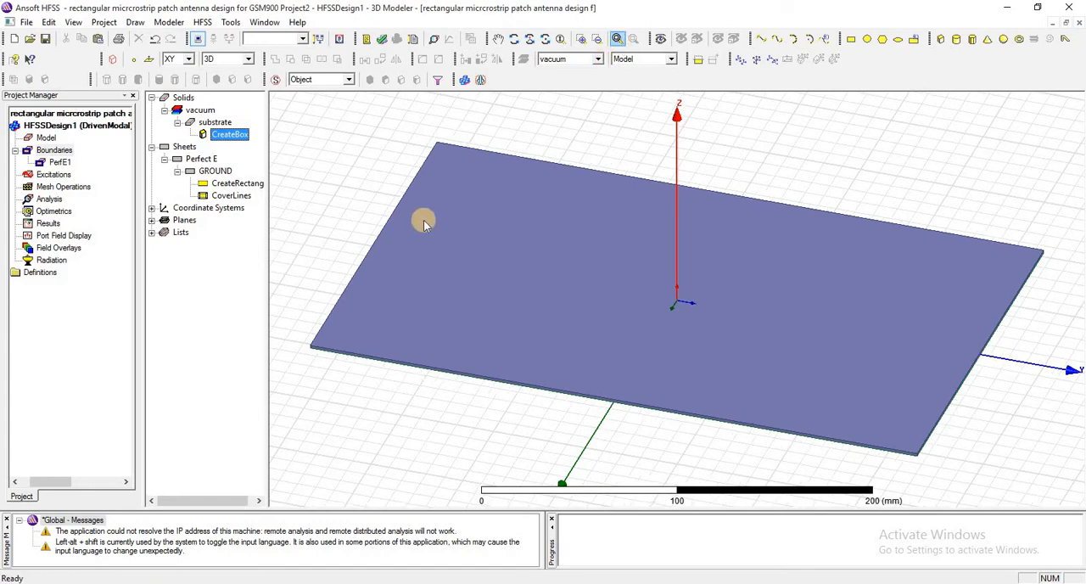
{"action": "left_click", "coordinate": [513, 40]}
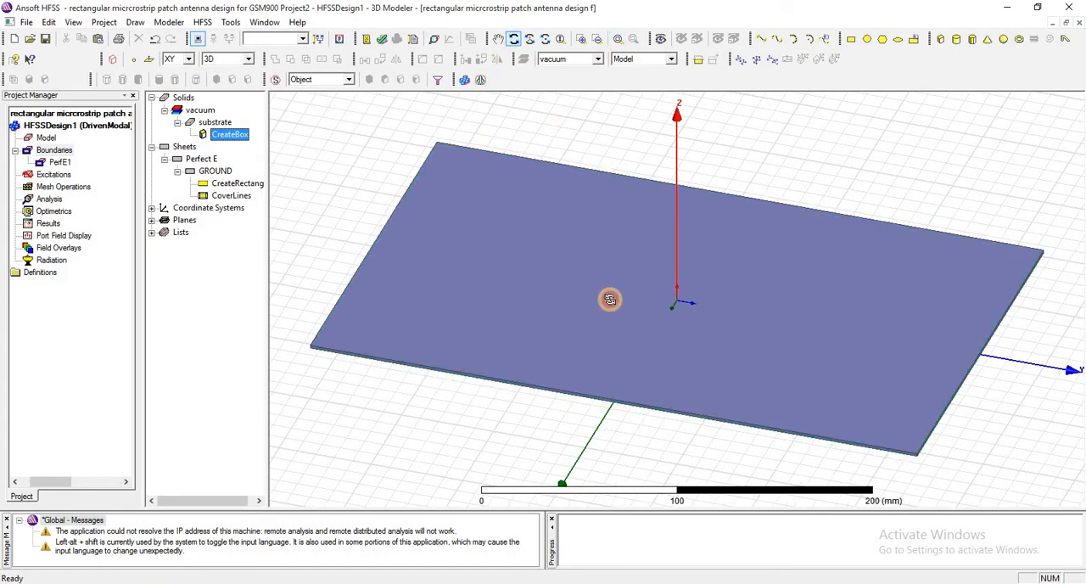
Draw a rectangle about 80 mm along X by 140 mm along Y, centred on the origin over the substrate
{"action": "left_click_drag", "start_coordinate": [611, 300], "coordinate": [549, 200]}
{"action": "right_click", "coordinate": [549, 201]}
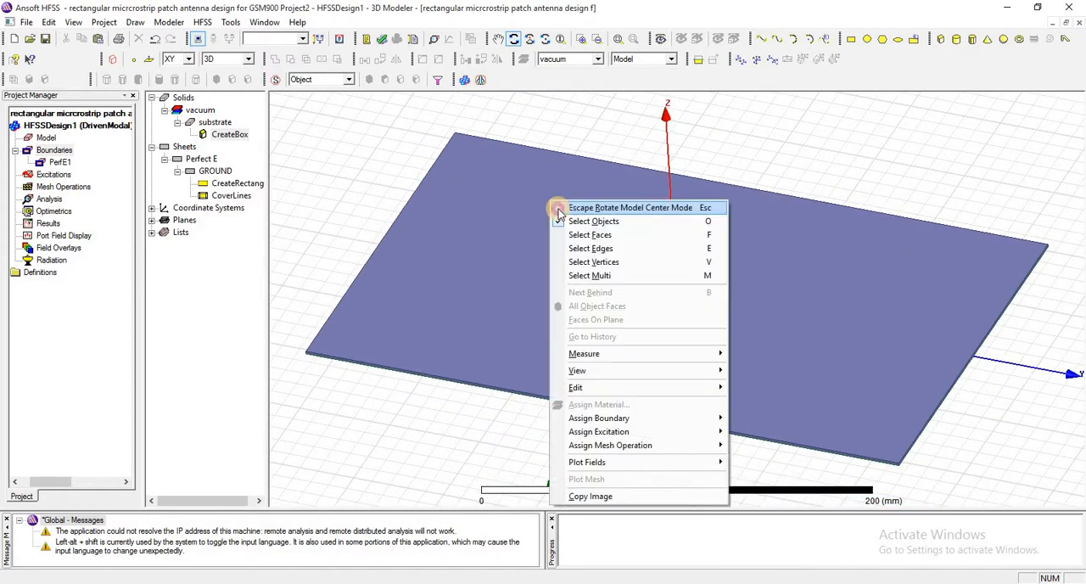
{"action": "left_click", "coordinate": [418, 120]}
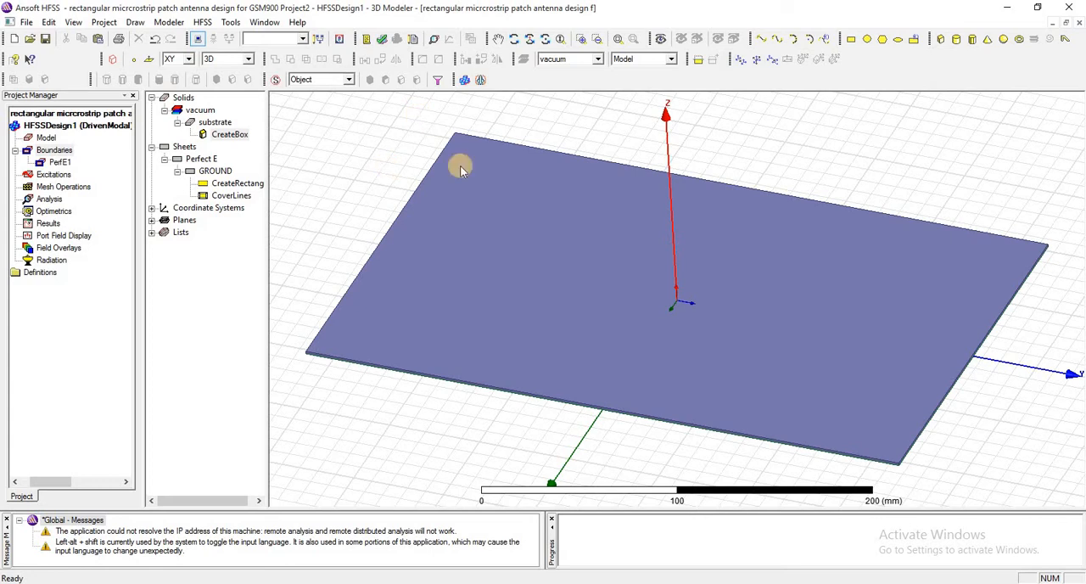
{"action": "left_click", "coordinate": [852, 41]}
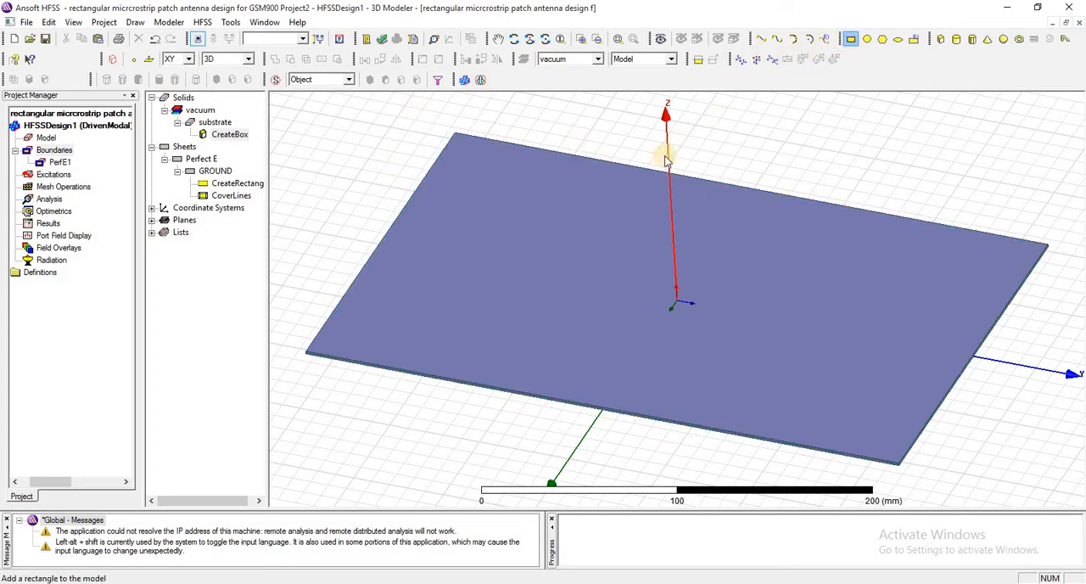
{"action": "left_click", "coordinate": [589, 235]}
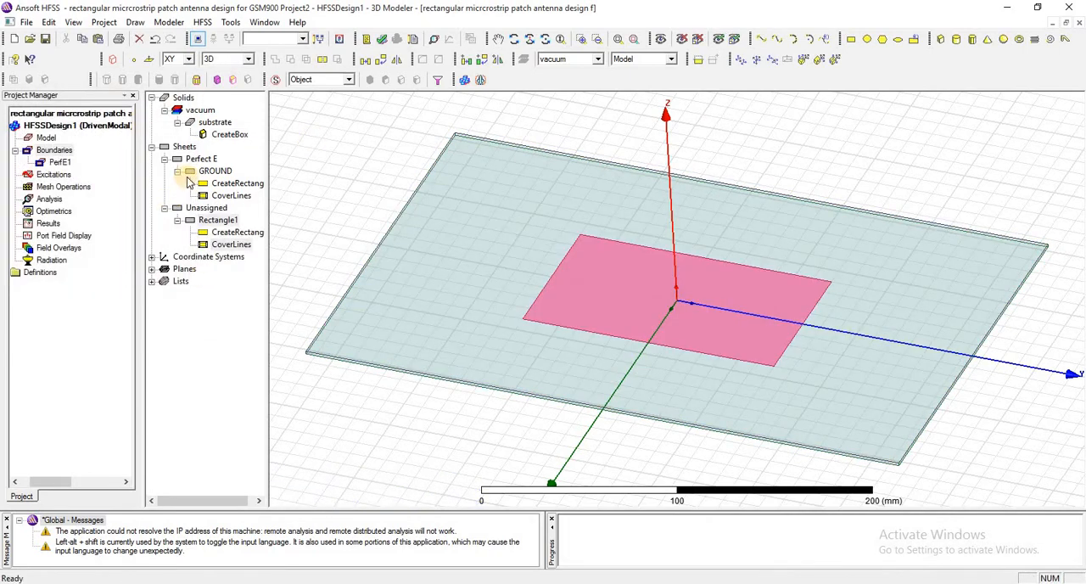
Rename the new rectangle as patch and change its color to orange
{"action": "left_click", "coordinate": [229, 220]}
{"action": "double_click", "coordinate": [229, 220]}
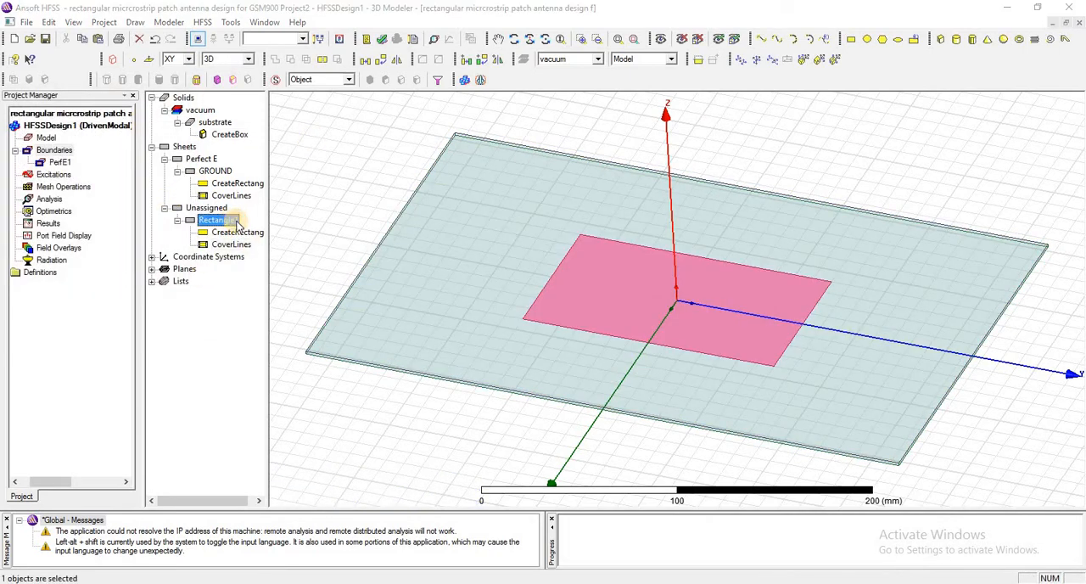
{"action": "left_click", "coordinate": [440, 228]}
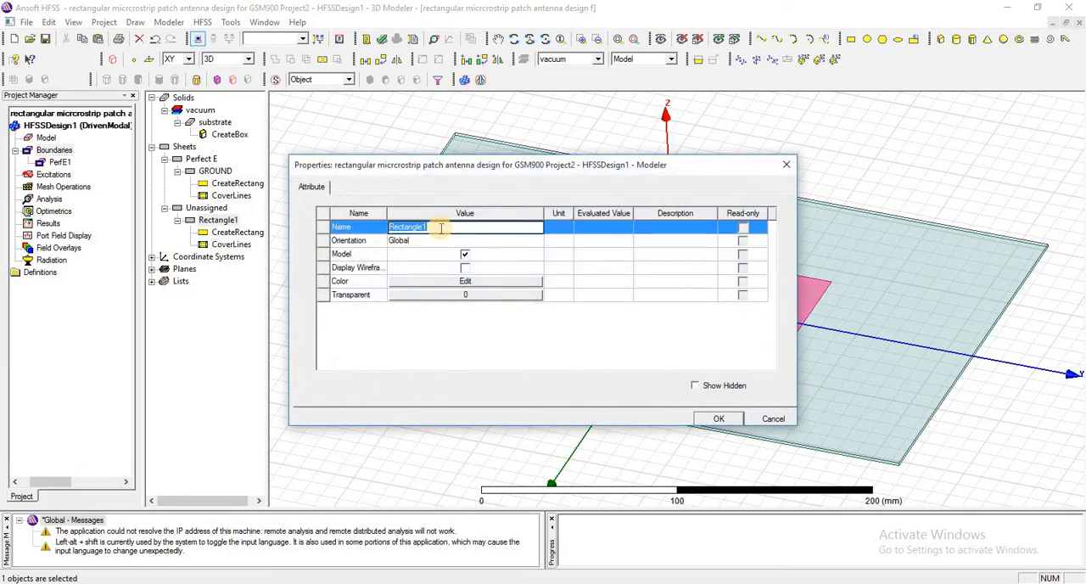
{"action": "type", "text": "patch"}
{"action": "left_click", "coordinate": [452, 284]}
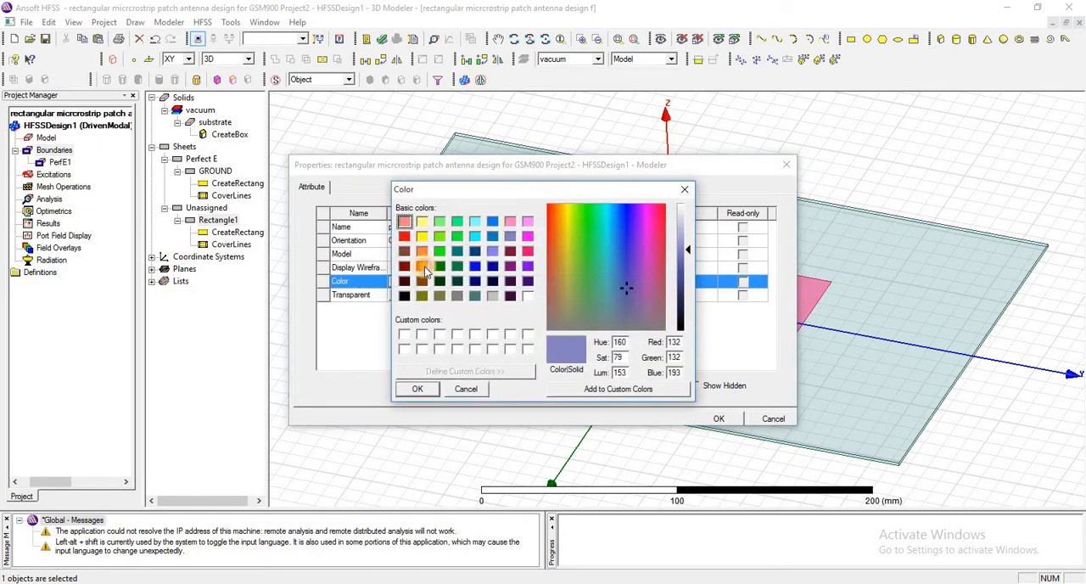
{"action": "left_click", "coordinate": [423, 267]}
{"action": "left_click", "coordinate": [418, 389]}
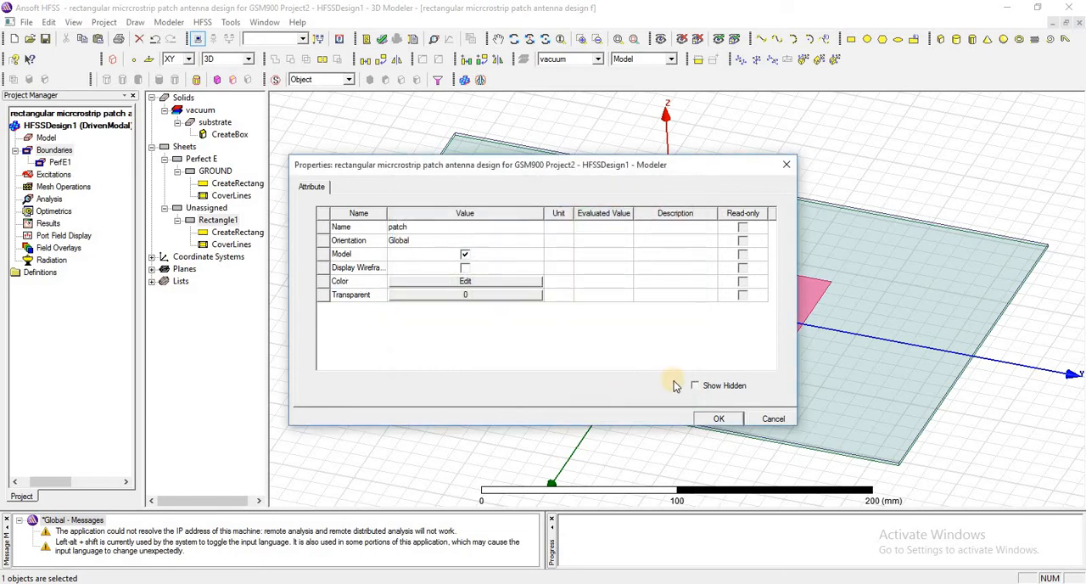
{"action": "left_click", "coordinate": [711, 424]}
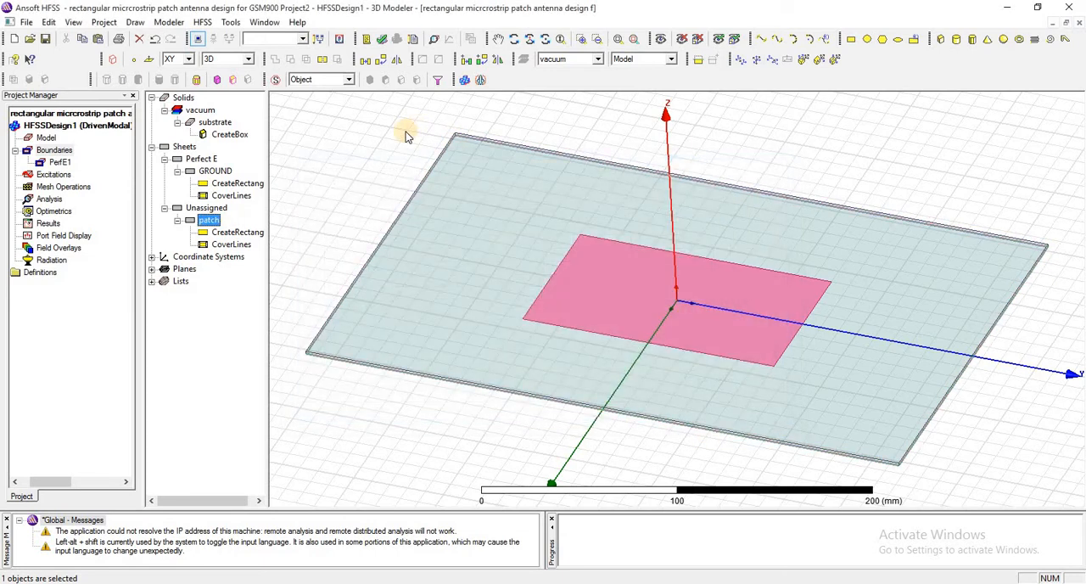
Set the patch rectangle's position to -patchX/2 ,-patchY/2 ,subH and define patchX as a length of 131.76 mm
{"action": "left_click", "coordinate": [207, 219]}
{"action": "double_click", "coordinate": [234, 233]}
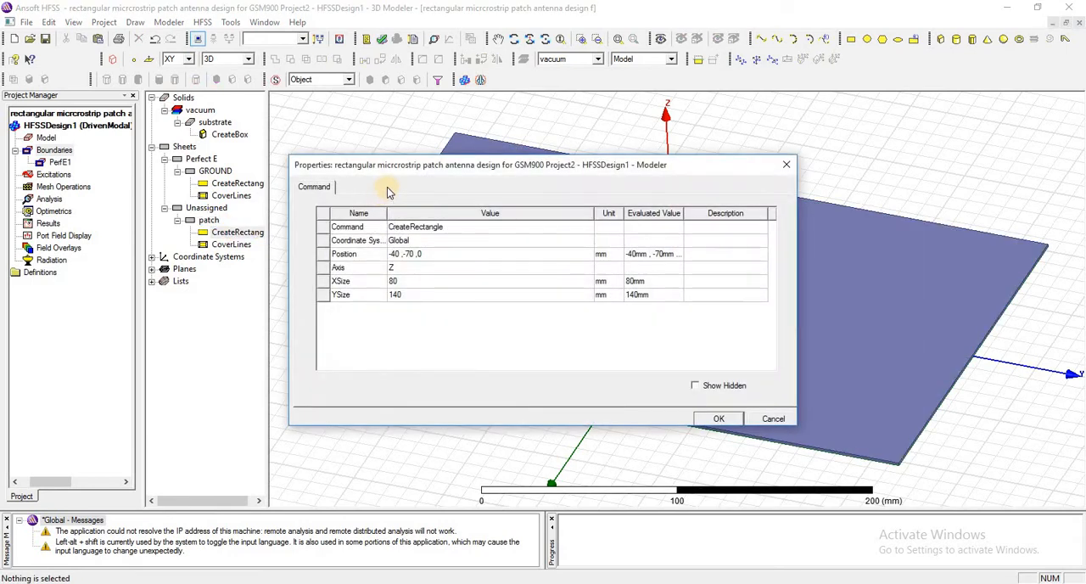
{"action": "type", "text": "-patchX/2 ,-patchY/2 ,subH"}
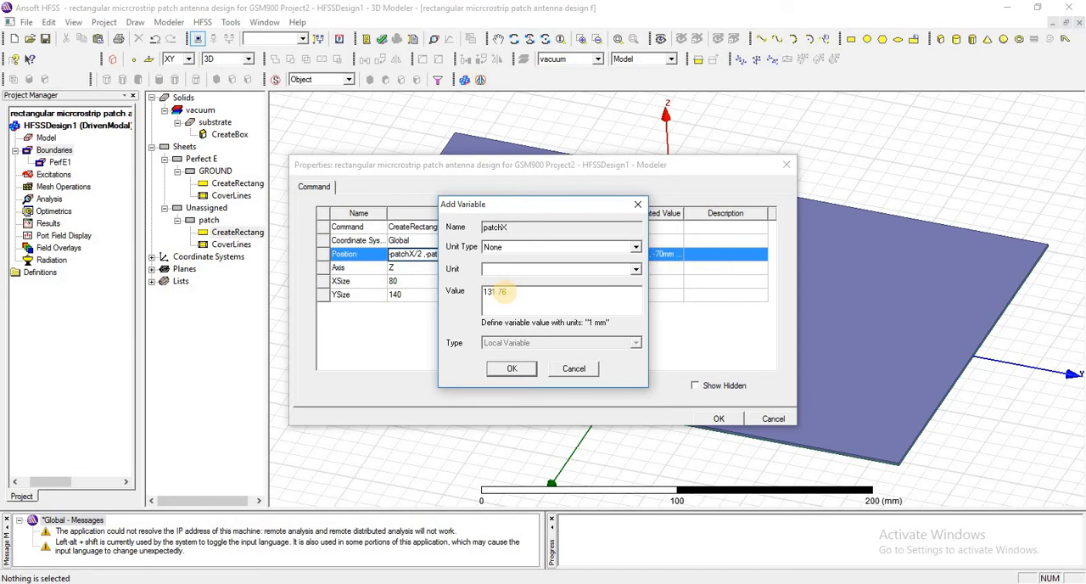
{"action": "type", "text": "mm"}
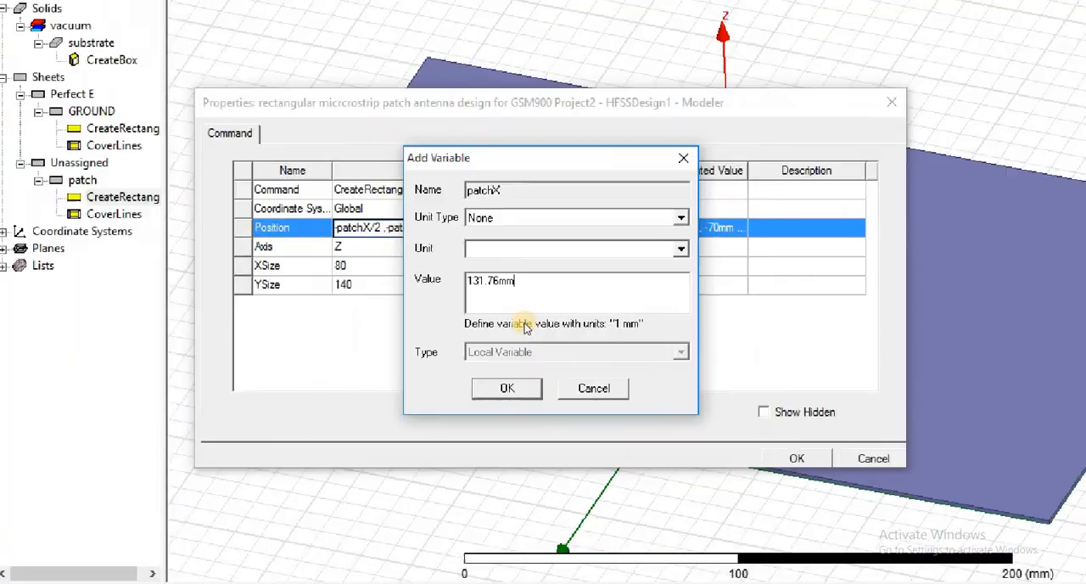
{"action": "key", "text": "Tab"}
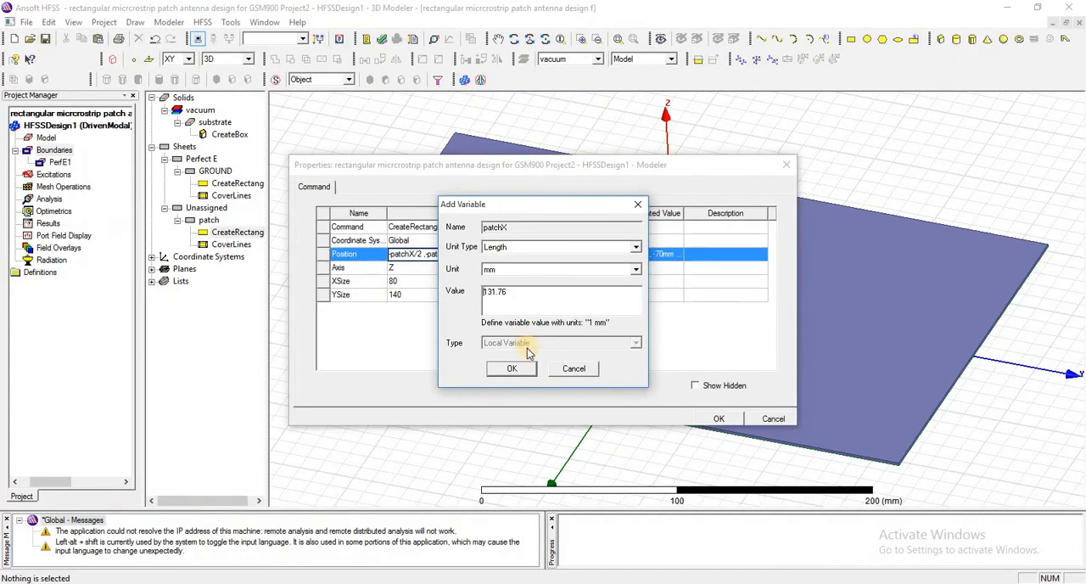
{"action": "left_click", "coordinate": [513, 368]}
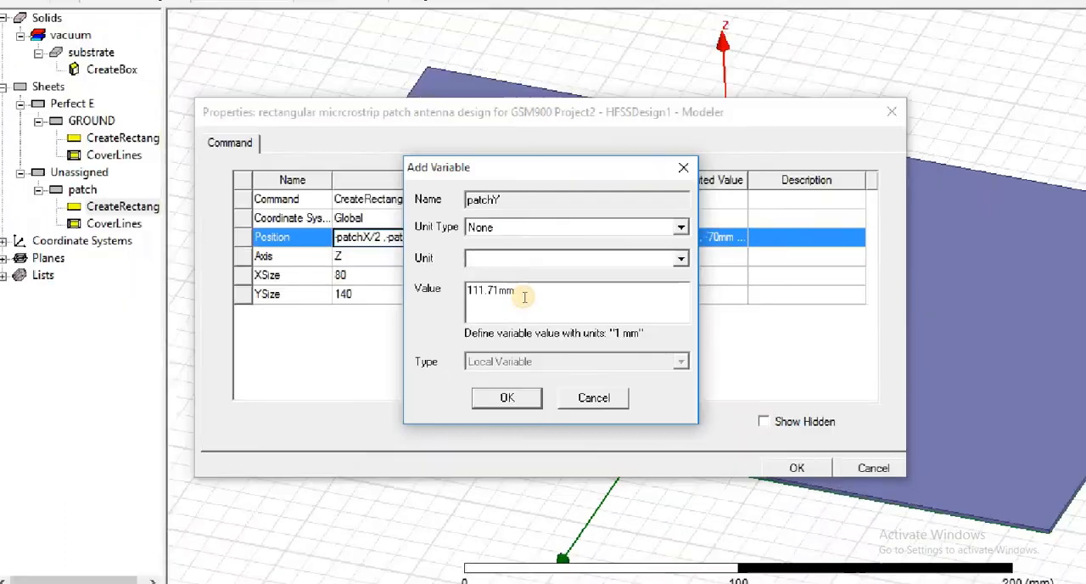
Define patchY as 111.71 mm and set the patch rectangle's XSize to patchX and YSize to patchY
{"action": "left_click", "coordinate": [503, 422]}
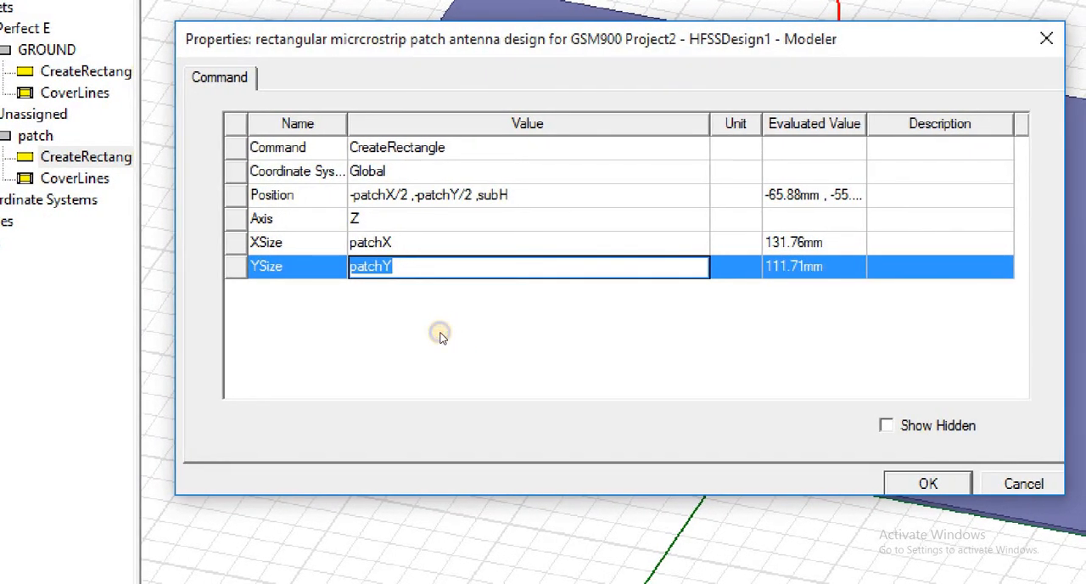
{"action": "right_click", "coordinate": [441, 333]}
{"action": "left_click", "coordinate": [399, 322]}
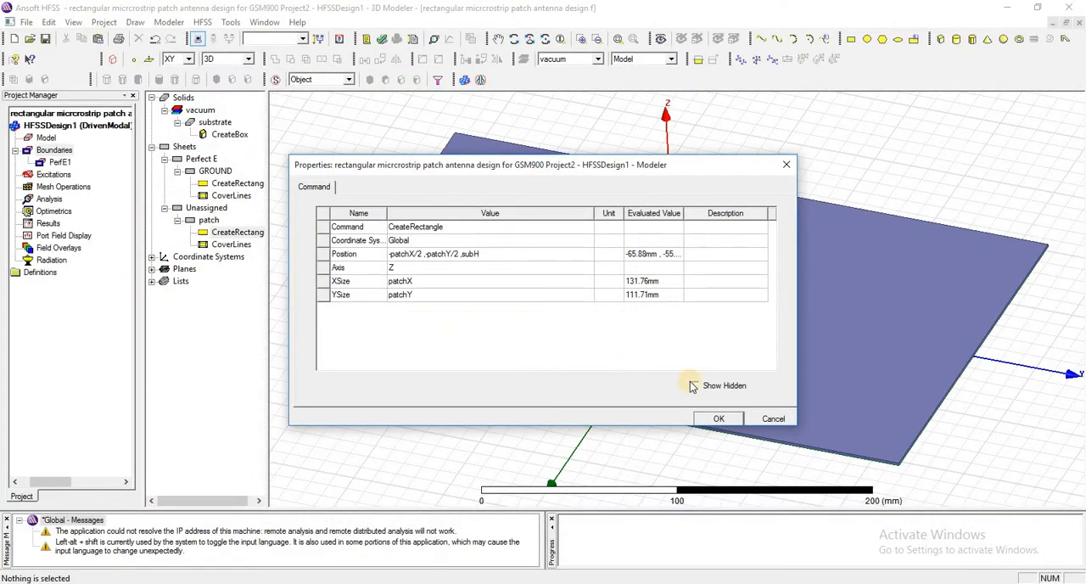
{"action": "left_click", "coordinate": [713, 419]}
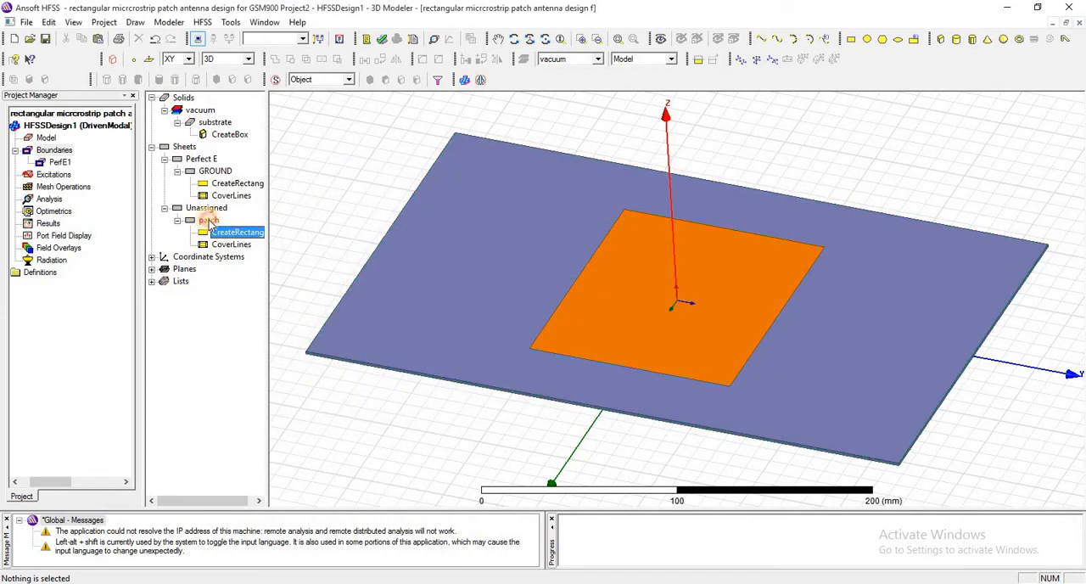
{"action": "left_click", "coordinate": [208, 221]}
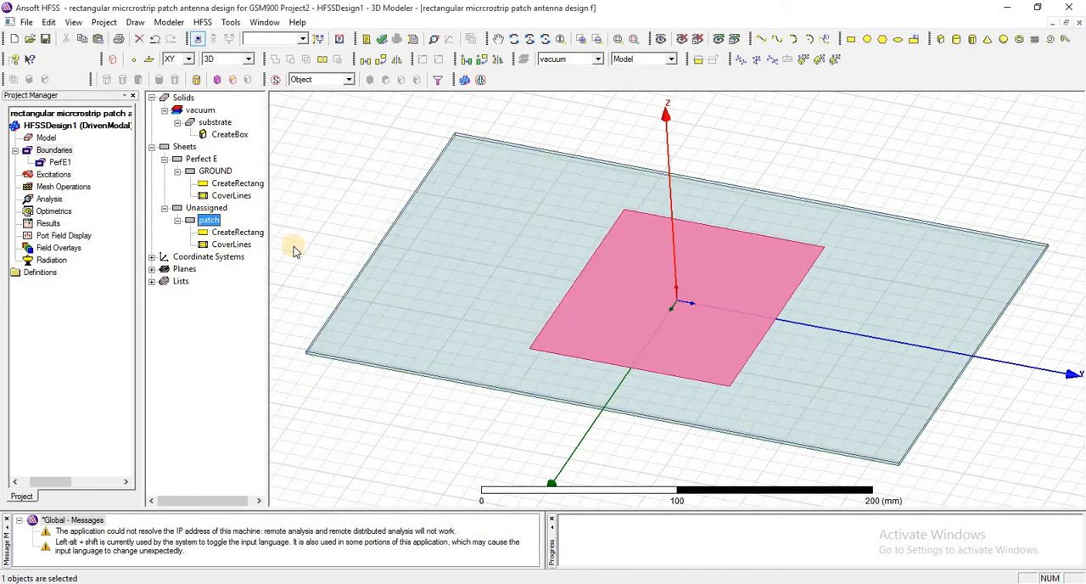
{"action": "left_click", "coordinate": [312, 189]}
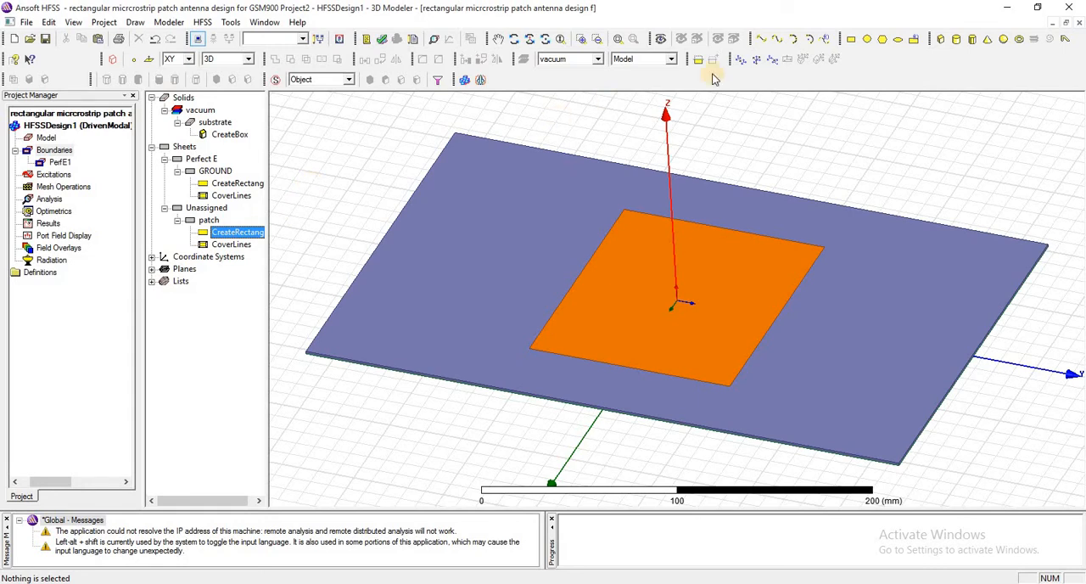
Draw a rectangle about 40 mm along X by 80 mm along Y beside the patch, starting at about -10, 60, 0 mm
{"action": "left_click", "coordinate": [851, 39]}
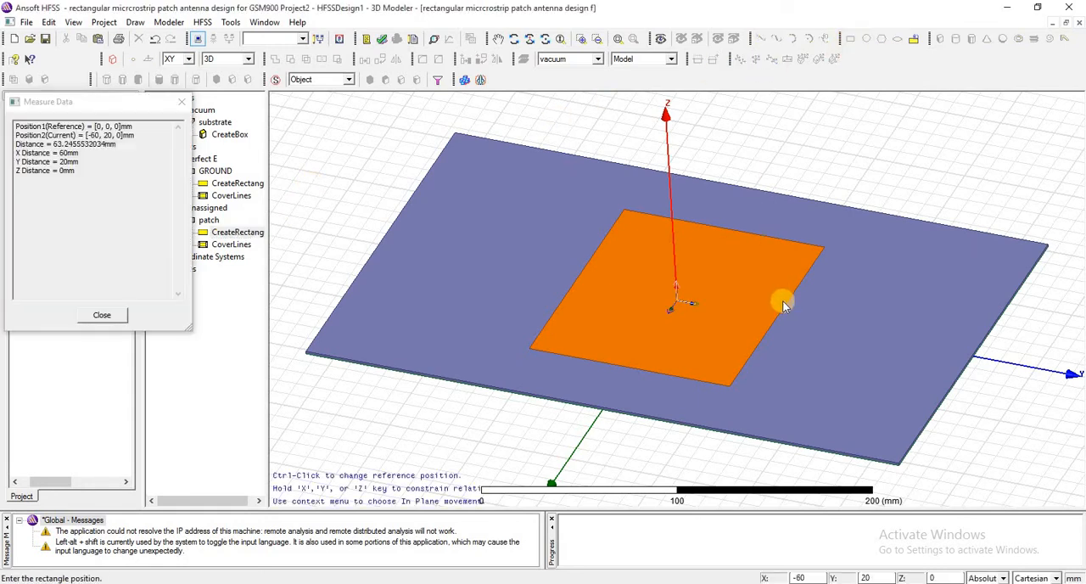
{"action": "left_click", "coordinate": [798, 357]}
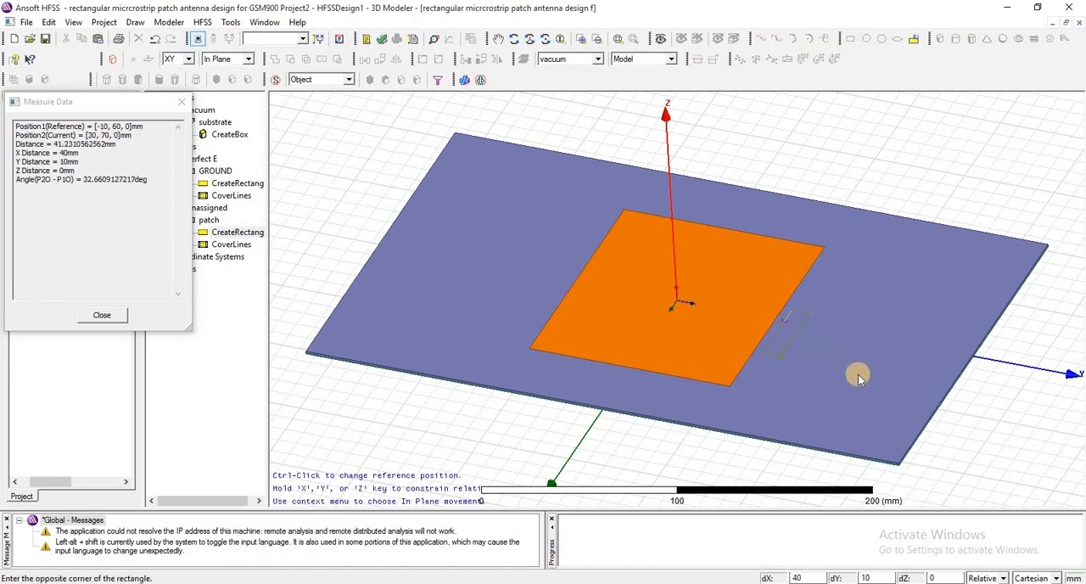
{"action": "left_click", "coordinate": [899, 378]}
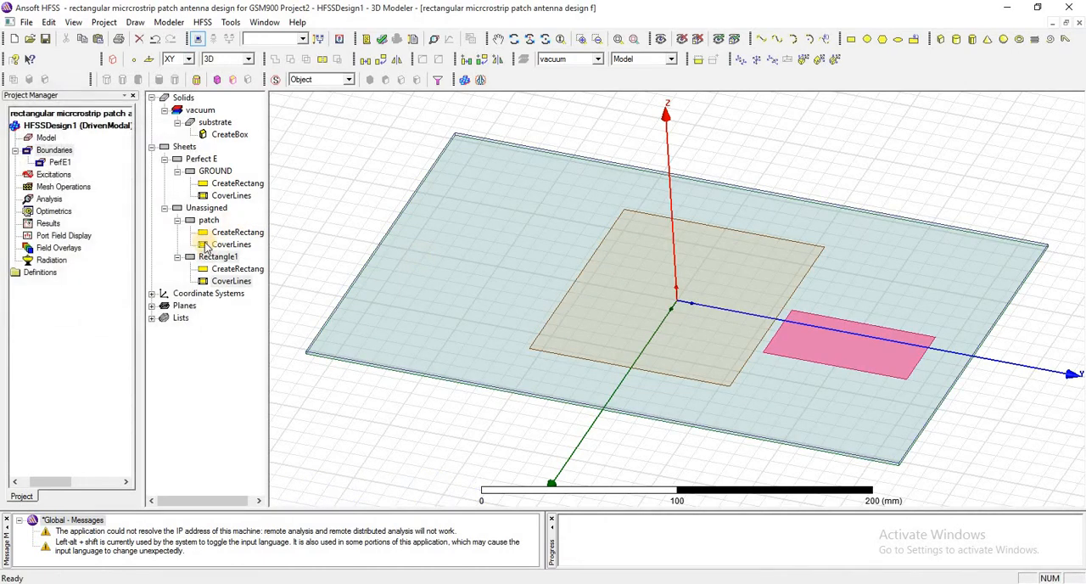
Enter -FW/2 ,patchY/2-ID ,subH as the second rectangle's position and check FW and ID in the variable list document
{"action": "left_click", "coordinate": [219, 267]}
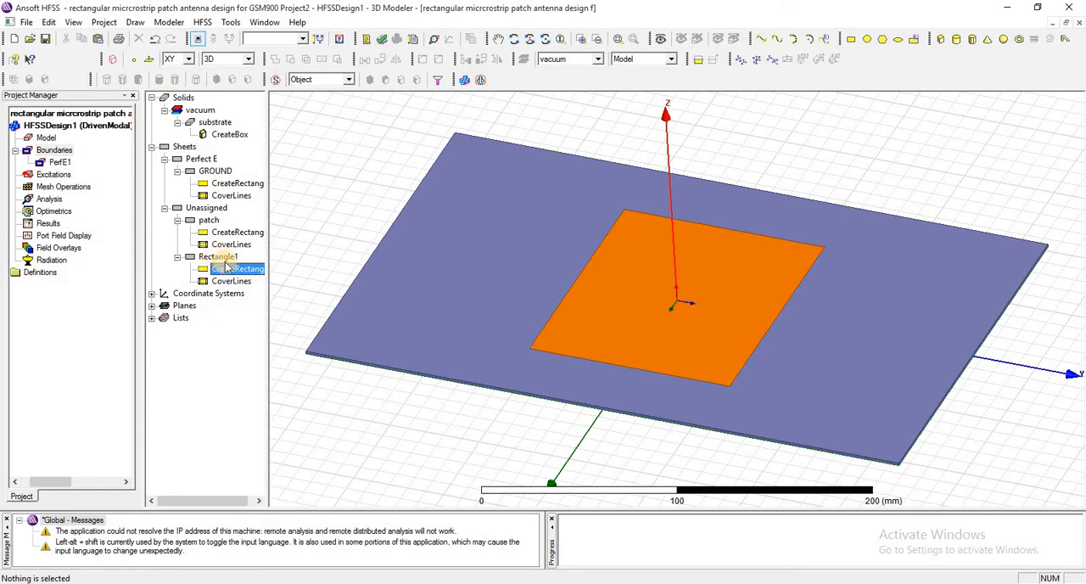
{"action": "left_click", "coordinate": [218, 257]}
{"action": "double_click", "coordinate": [232, 268]}
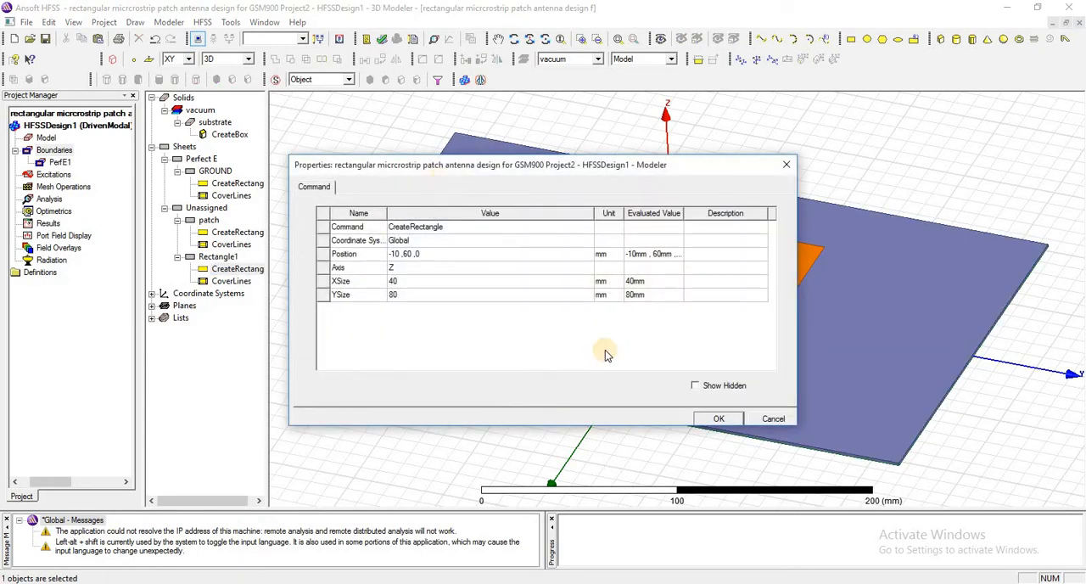
{"action": "type", "text": "-FW/2 ,patchY/2-ID ,subH"}
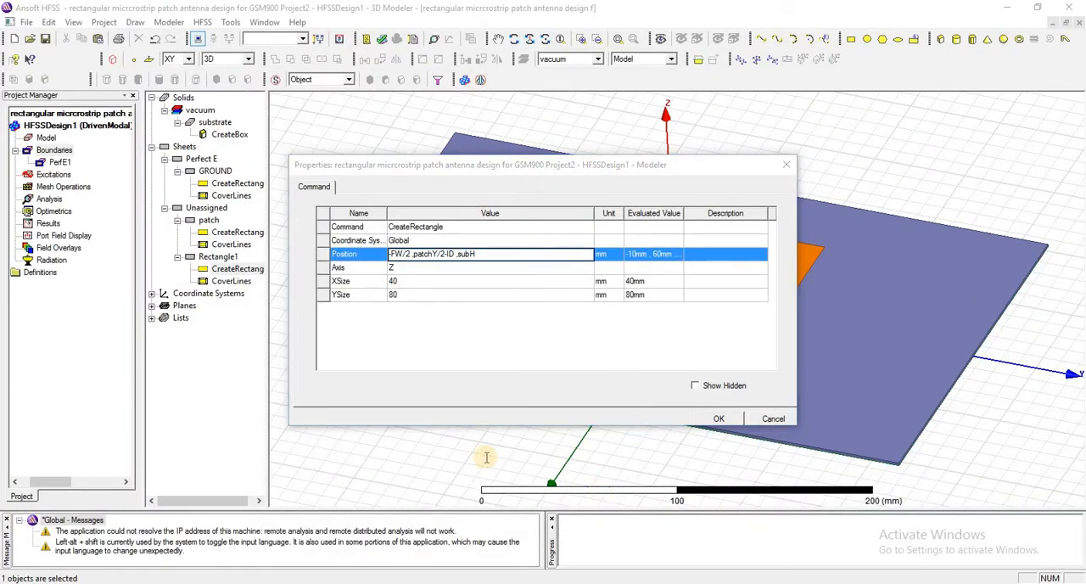
{"action": "key", "text": "alt+Tab"}
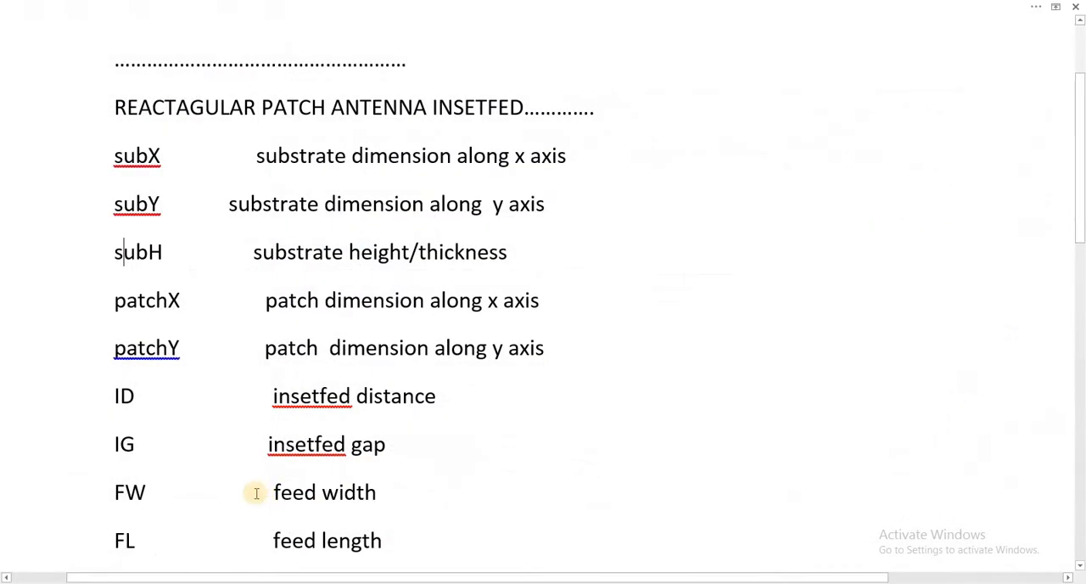
{"action": "double_click", "coordinate": [119, 495]}
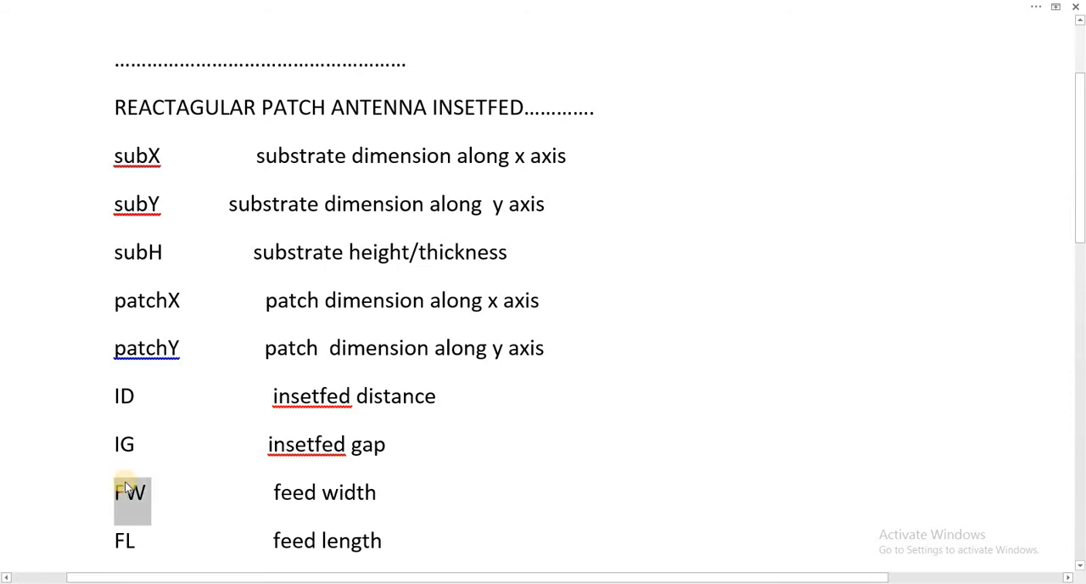
{"action": "left_click_drag", "start_coordinate": [144, 395], "coordinate": [96, 402]}
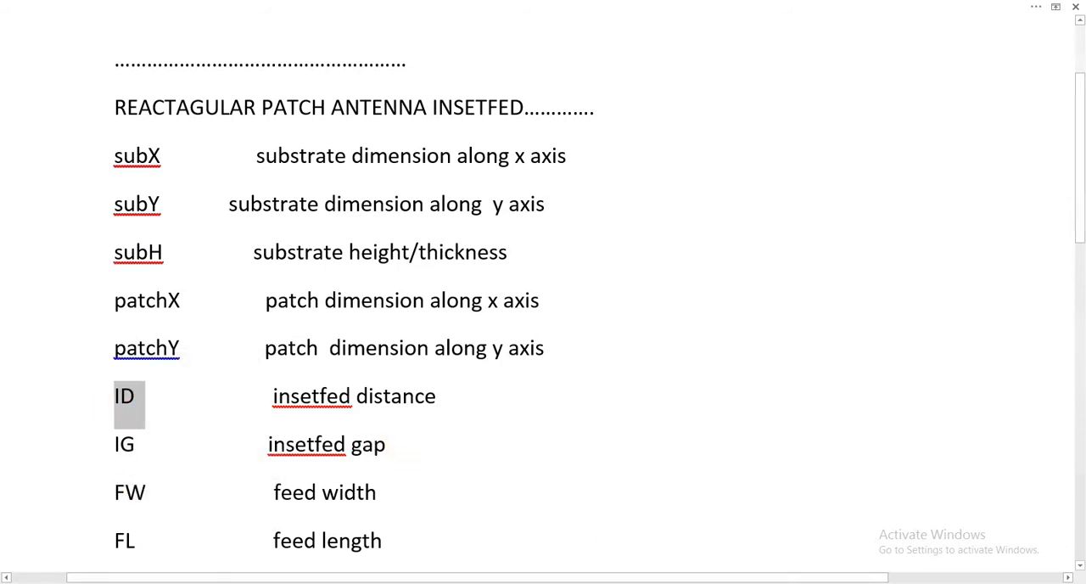
{"action": "key", "text": "alt+Tab"}
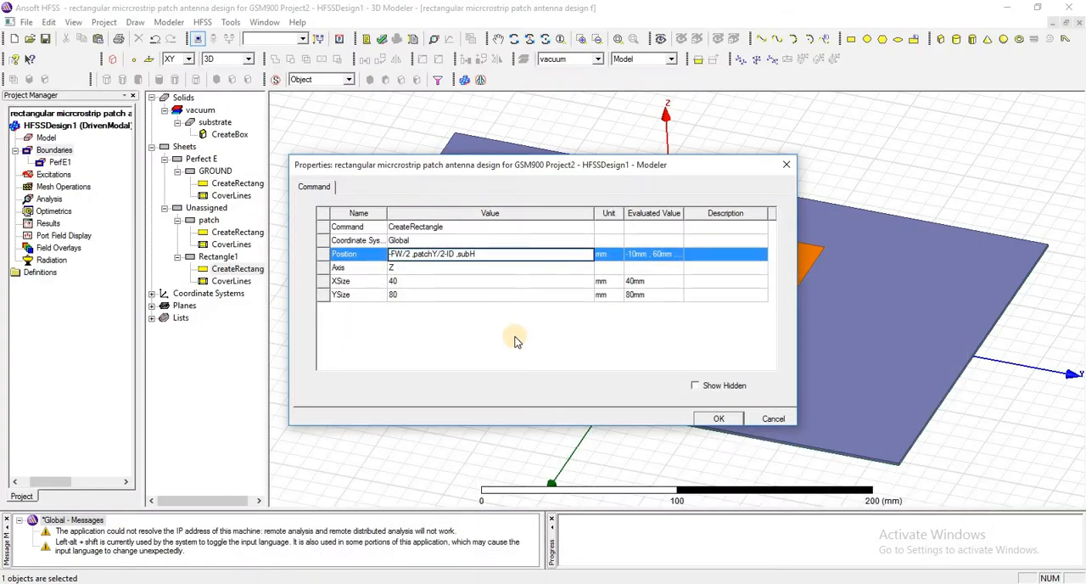
Define the position variables FW as 4.852 mm and ID as 34.117 mm for the feed rectangle
{"action": "key", "text": "Return"}
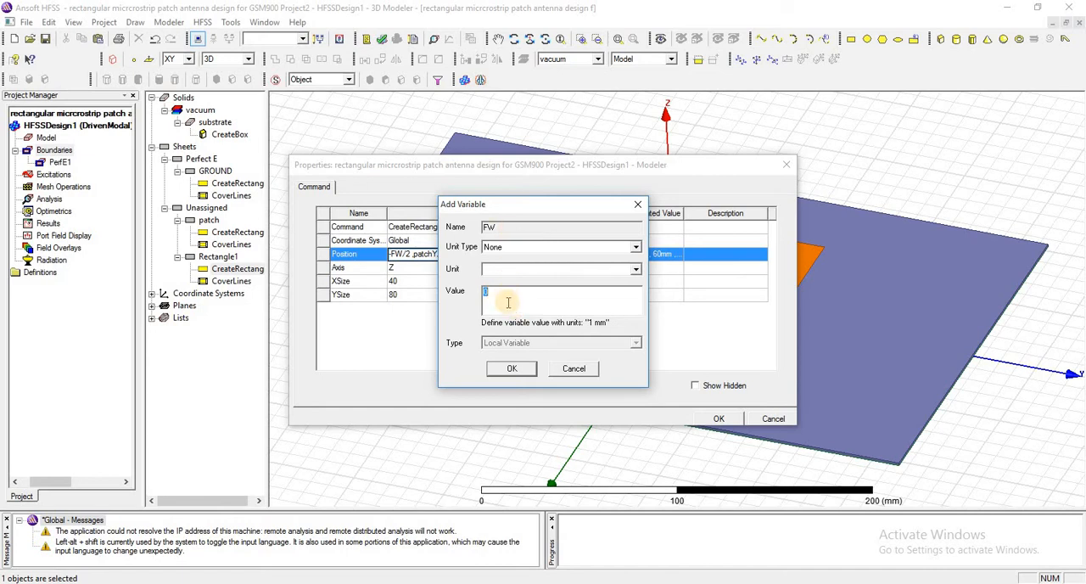
{"action": "type", "text": "4.852mm"}
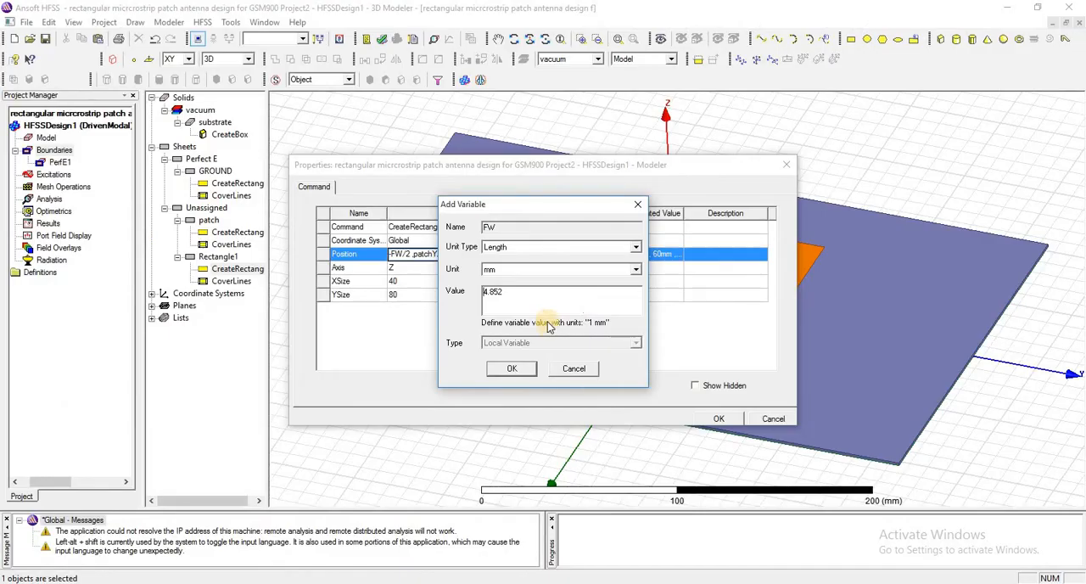
{"action": "right_click", "coordinate": [581, 301]}
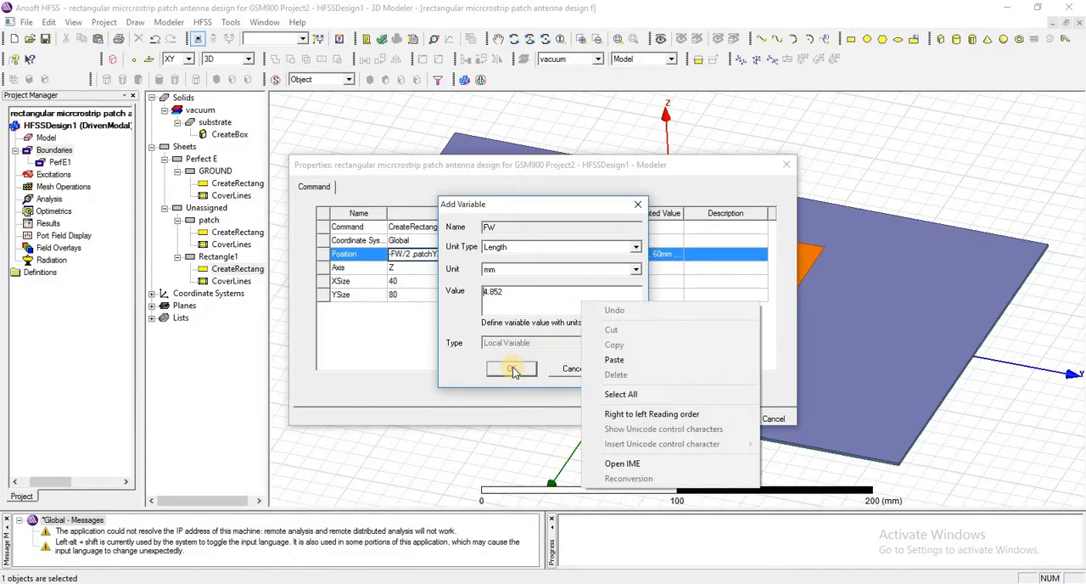
{"action": "left_click", "coordinate": [513, 369]}
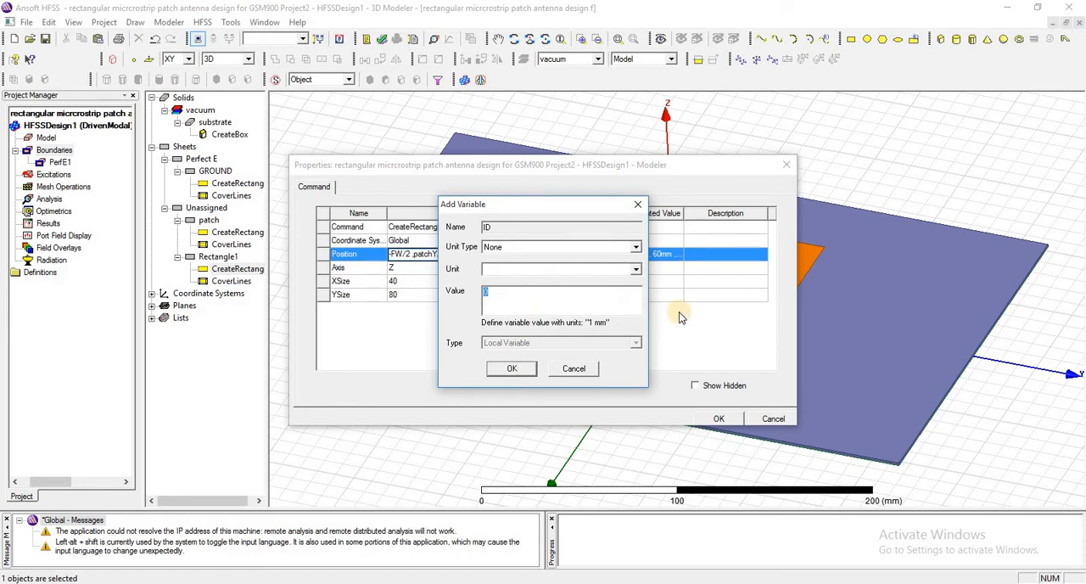
{"action": "type", "text": "34.117mm"}
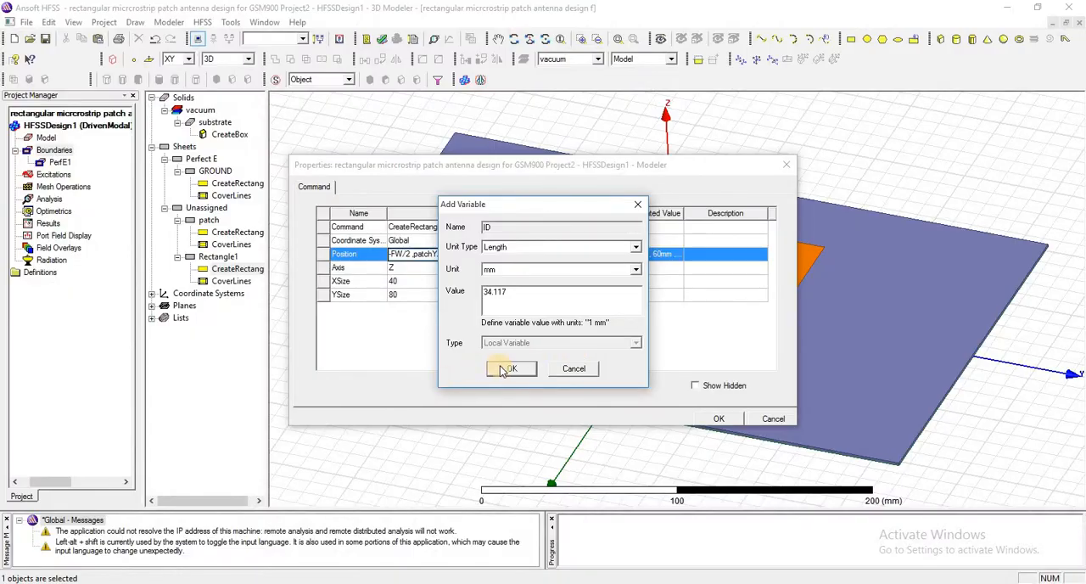
{"action": "left_click", "coordinate": [395, 411]}
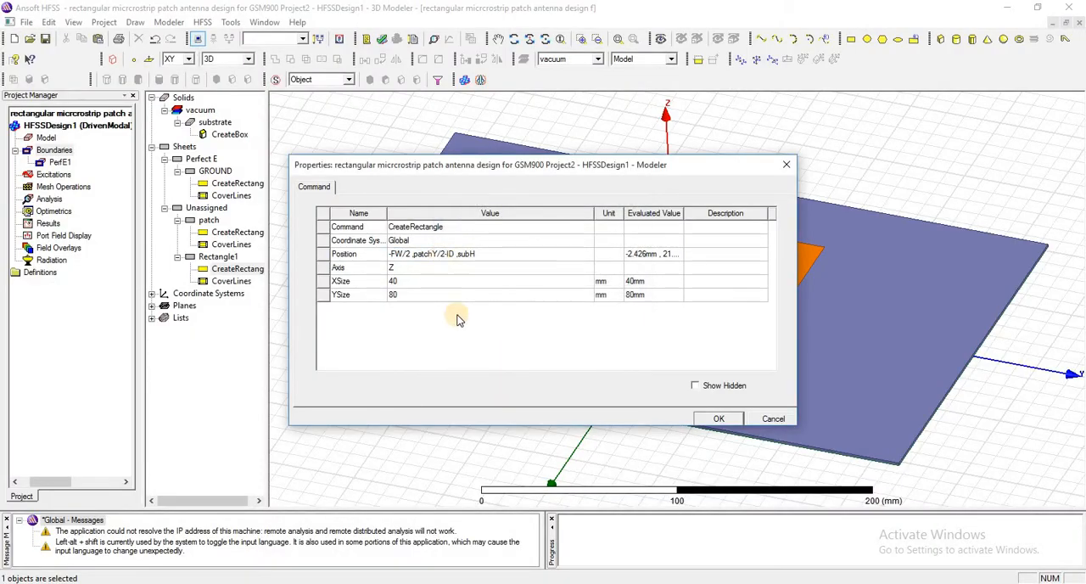
Set the feed rectangle's XSize to FW and YSize to FL, defining FL as a length of 101.533 mm
{"action": "left_click", "coordinate": [425, 281]}
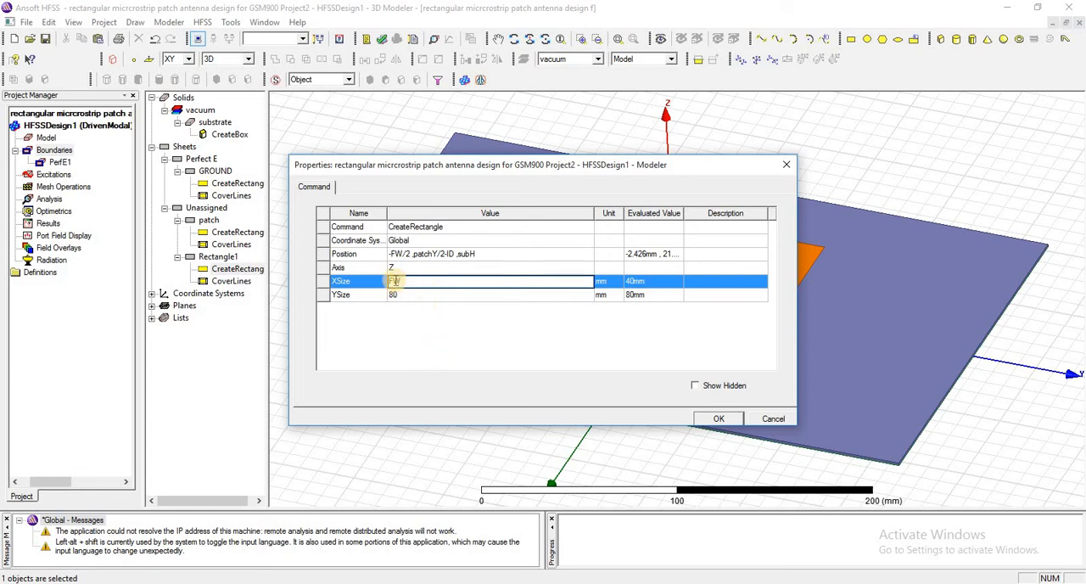
{"action": "left_click", "coordinate": [436, 355]}
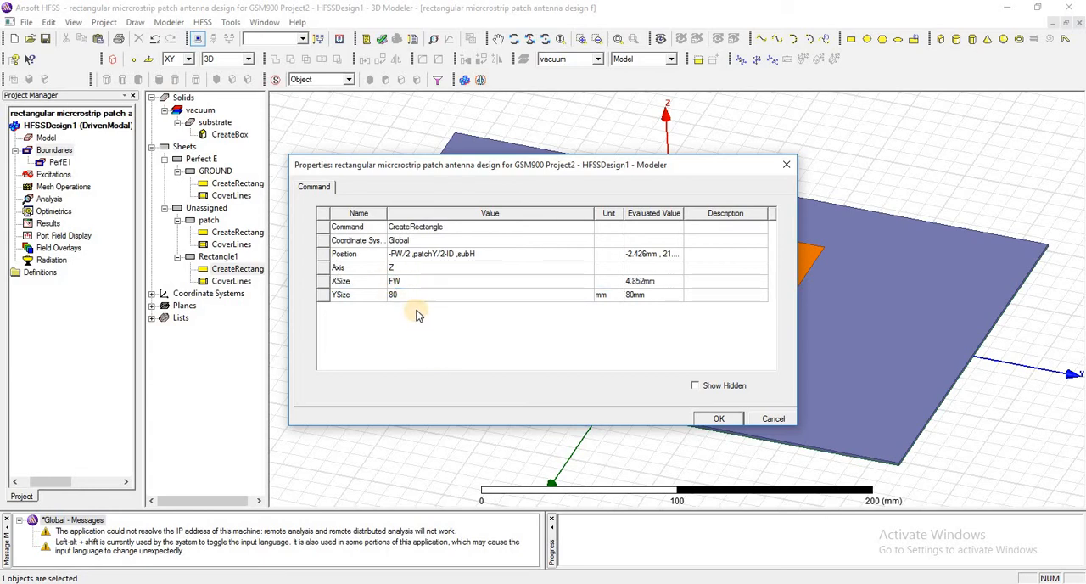
{"action": "left_click", "coordinate": [417, 295]}
{"action": "type", "text": "FL feed length"}
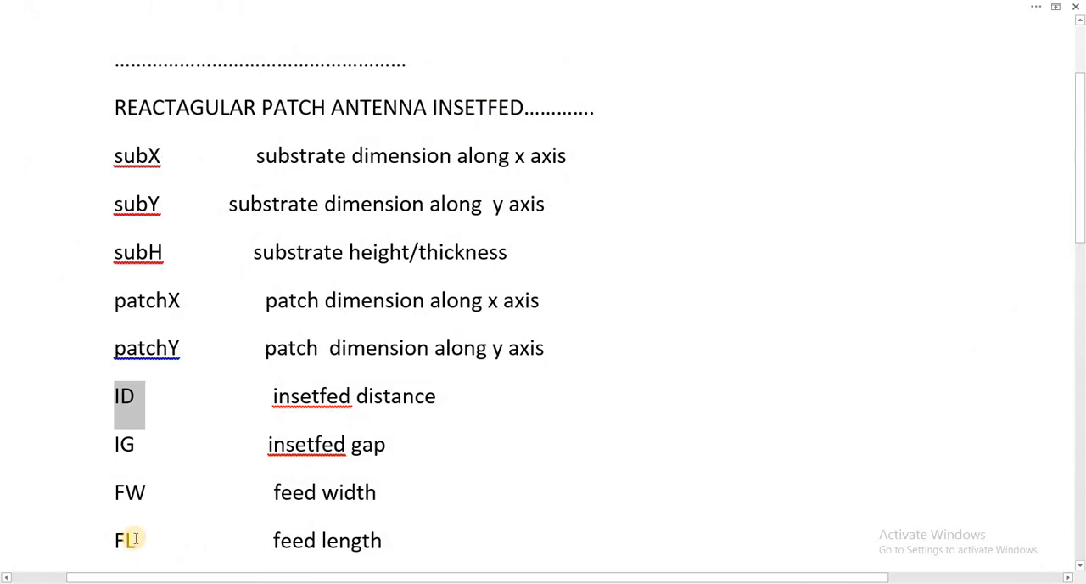
{"action": "left_click_drag", "start_coordinate": [117, 538], "coordinate": [157, 541]}
{"action": "left_click", "coordinate": [198, 540]}
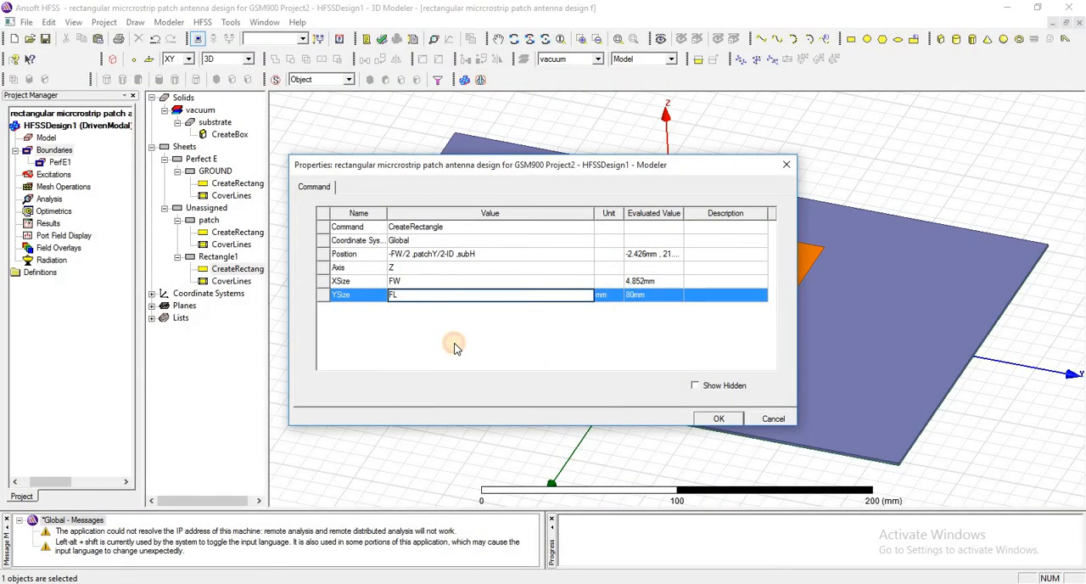
{"action": "left_click", "coordinate": [454, 346]}
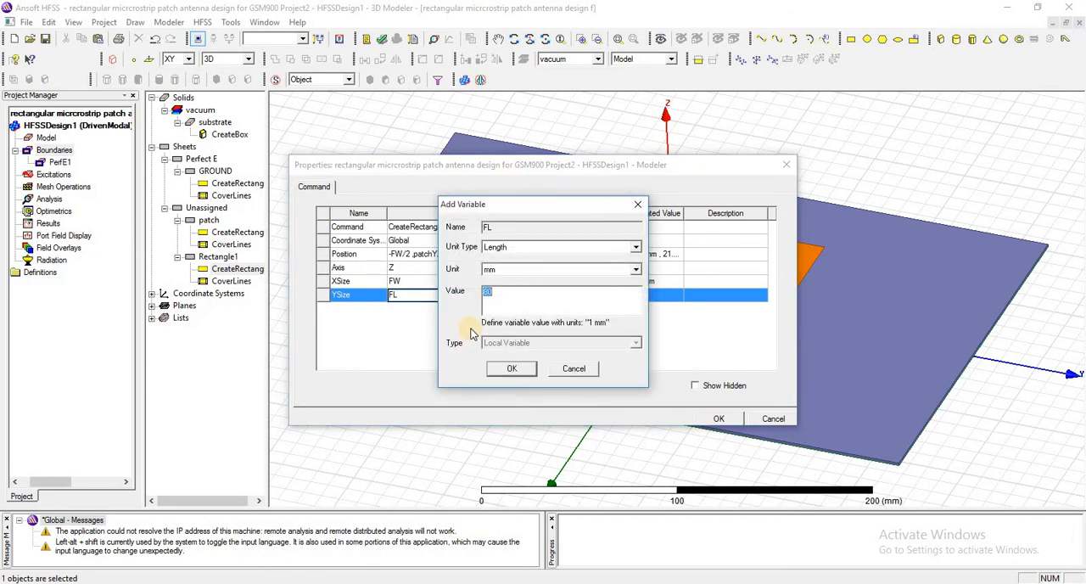
{"action": "type", "text": "101.533"}
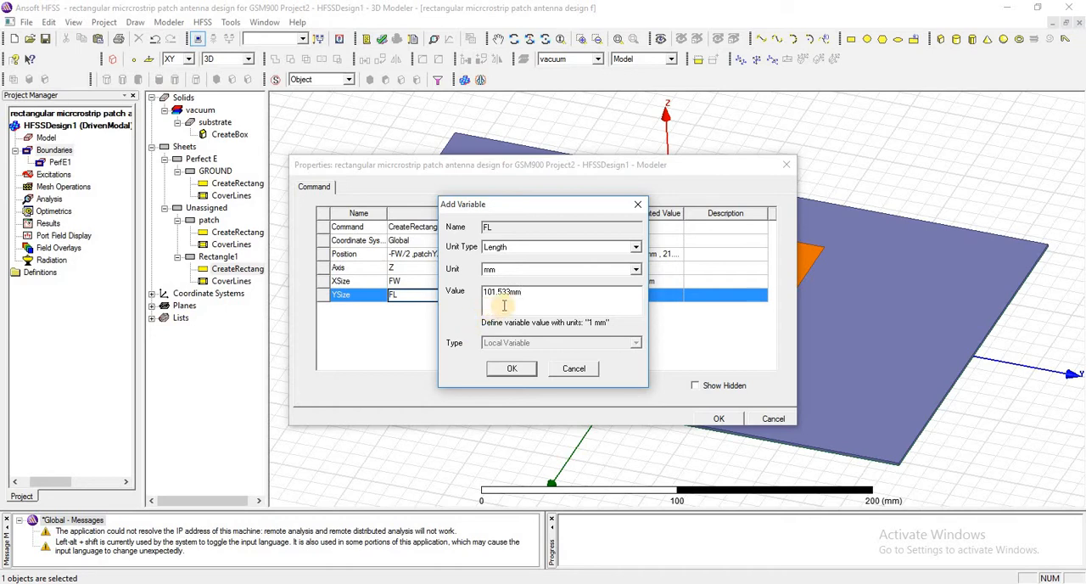
{"action": "left_click", "coordinate": [512, 370]}
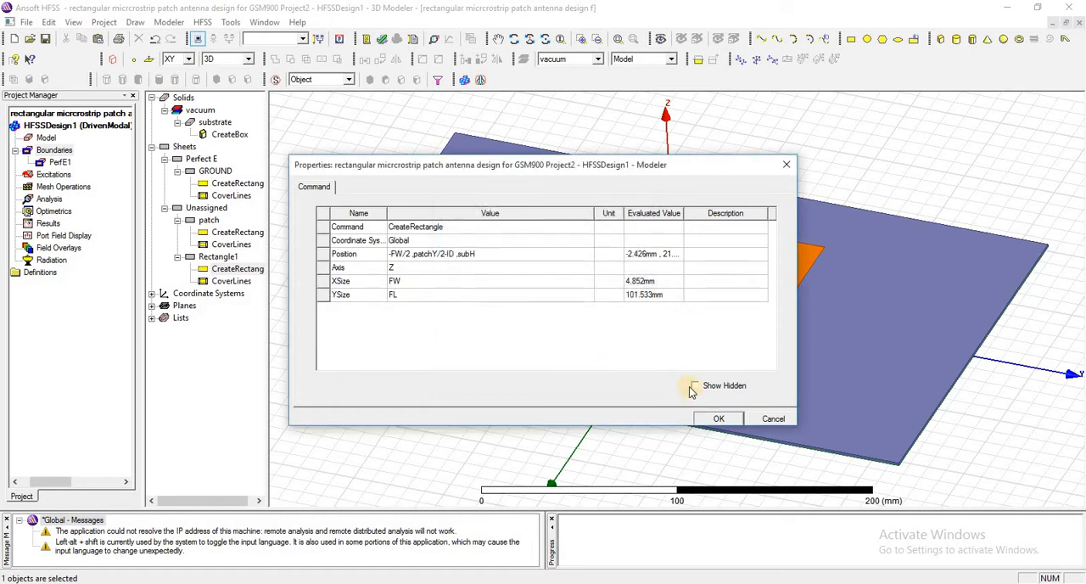
{"action": "left_click", "coordinate": [717, 418]}
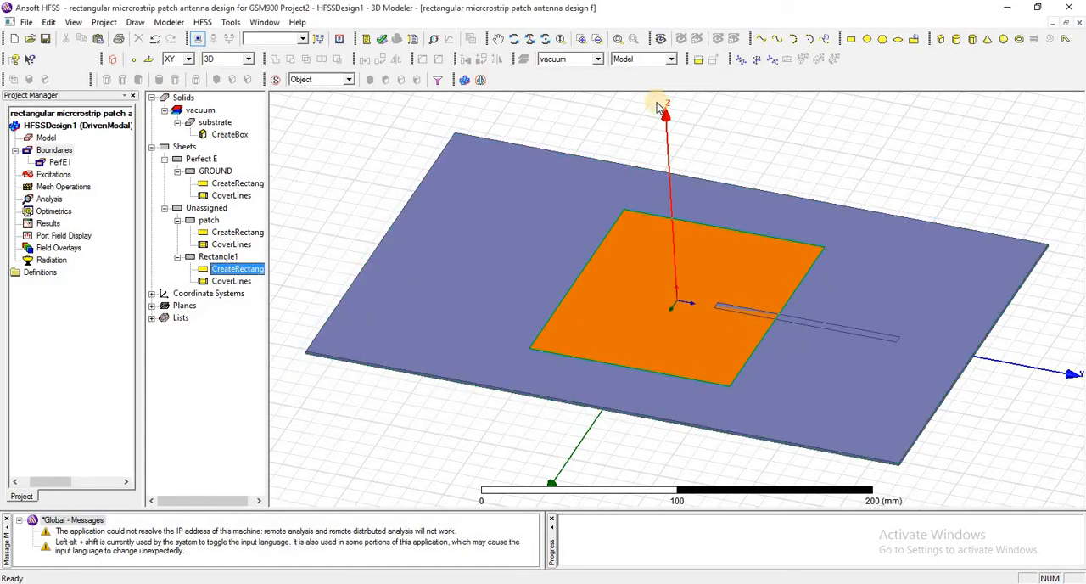
Draw a rectangle about 20 mm along X by 40 mm along Y over the feed line's inner end, starting at about 10, 20, 0 mm
{"action": "left_click", "coordinate": [514, 39]}
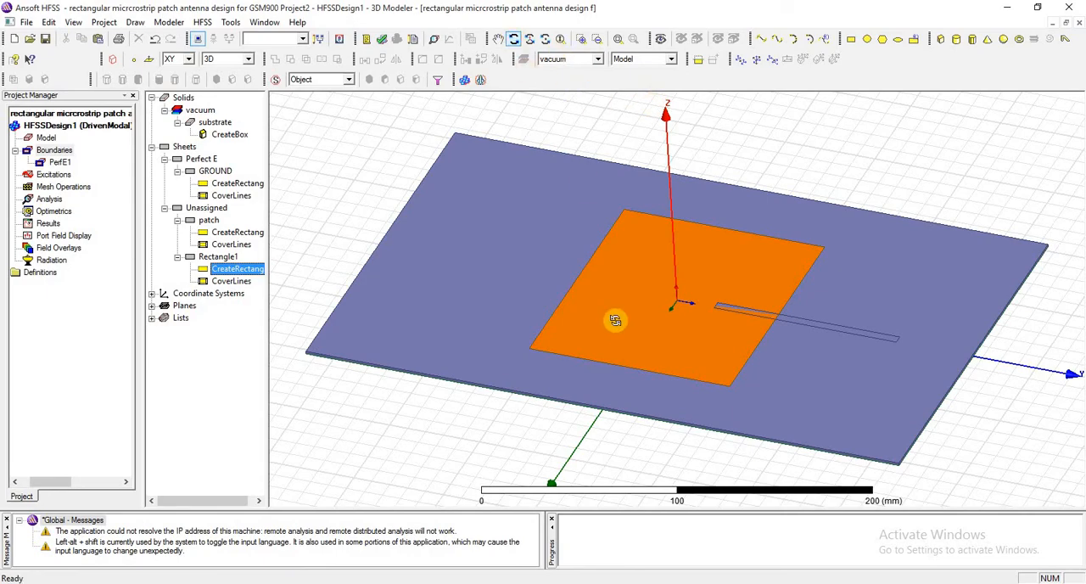
{"action": "left_click_drag", "start_coordinate": [627, 298], "coordinate": [524, 386]}
{"action": "left_click_drag", "start_coordinate": [541, 361], "coordinate": [543, 359]}
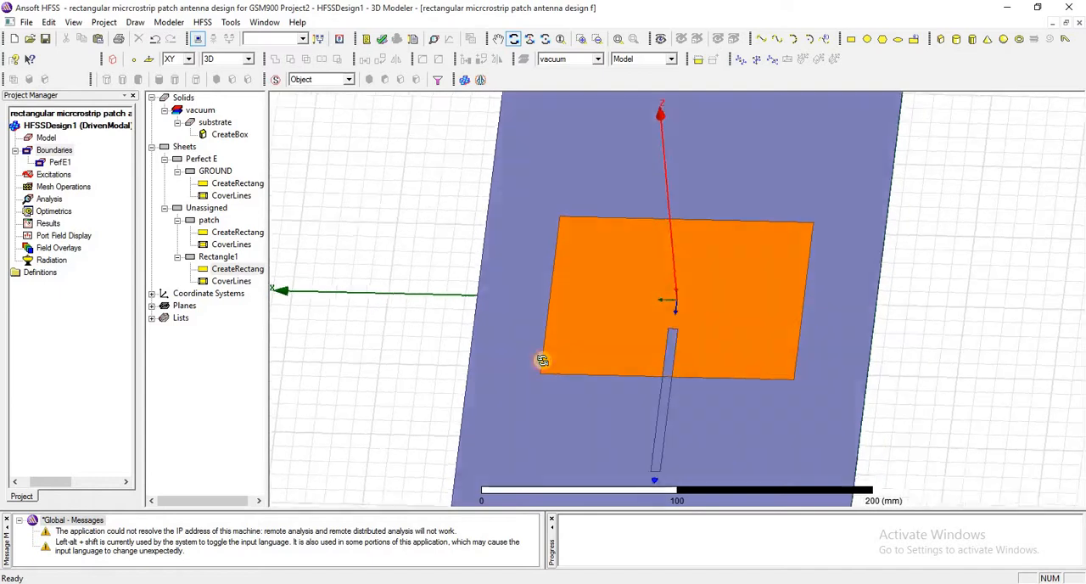
{"action": "left_click", "coordinate": [498, 39]}
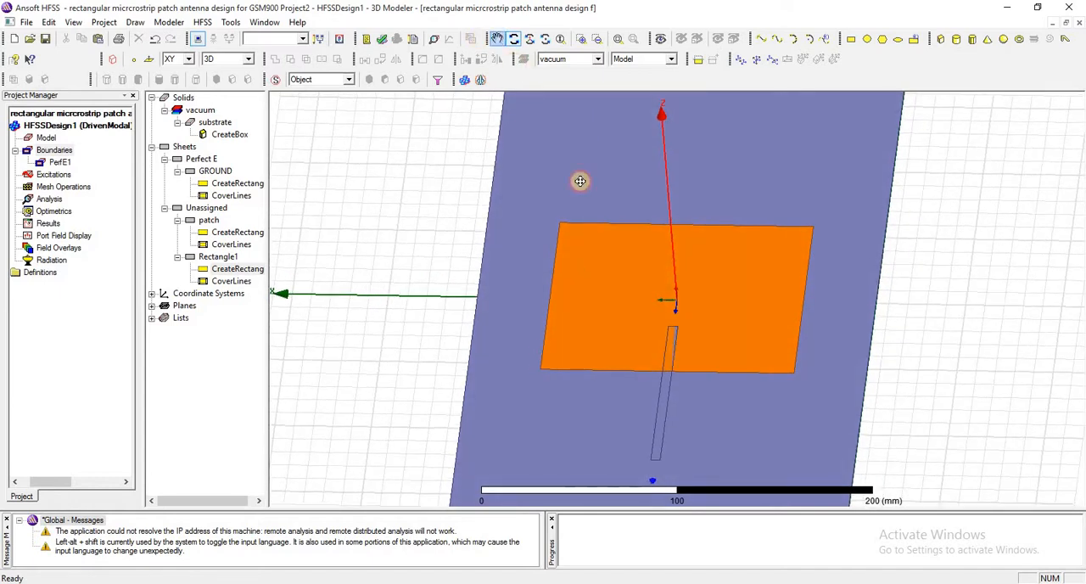
{"action": "left_click_drag", "start_coordinate": [647, 291], "coordinate": [561, 247]}
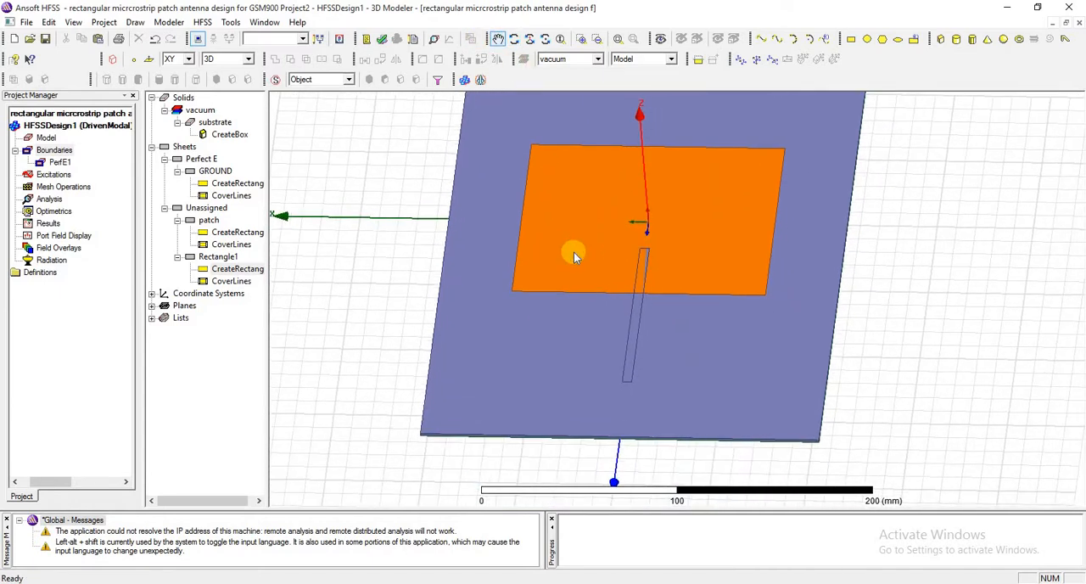
{"action": "right_click", "coordinate": [562, 248]}
{"action": "left_click", "coordinate": [586, 251]}
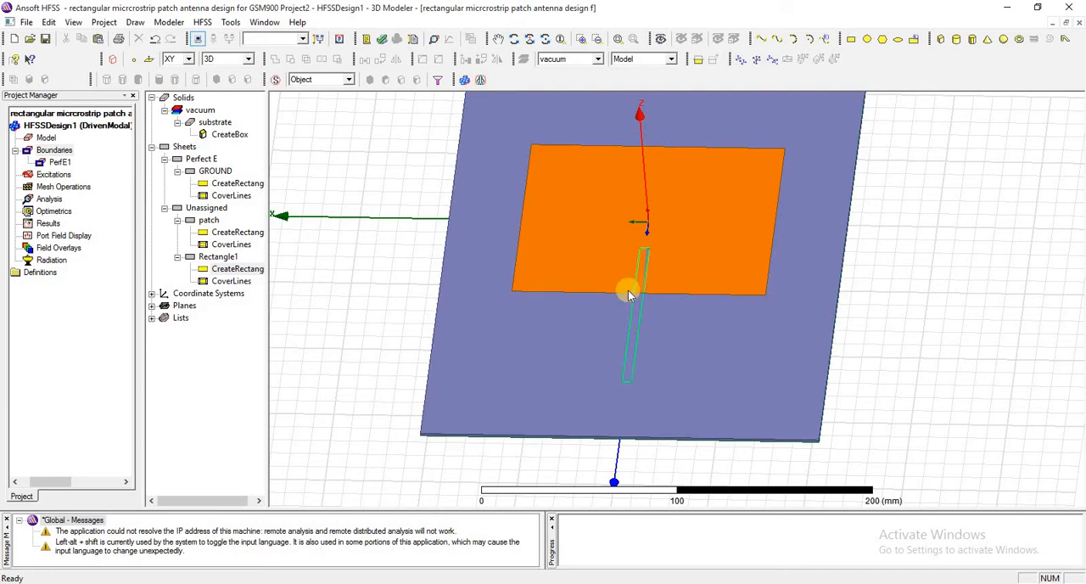
{"action": "left_click", "coordinate": [849, 40]}
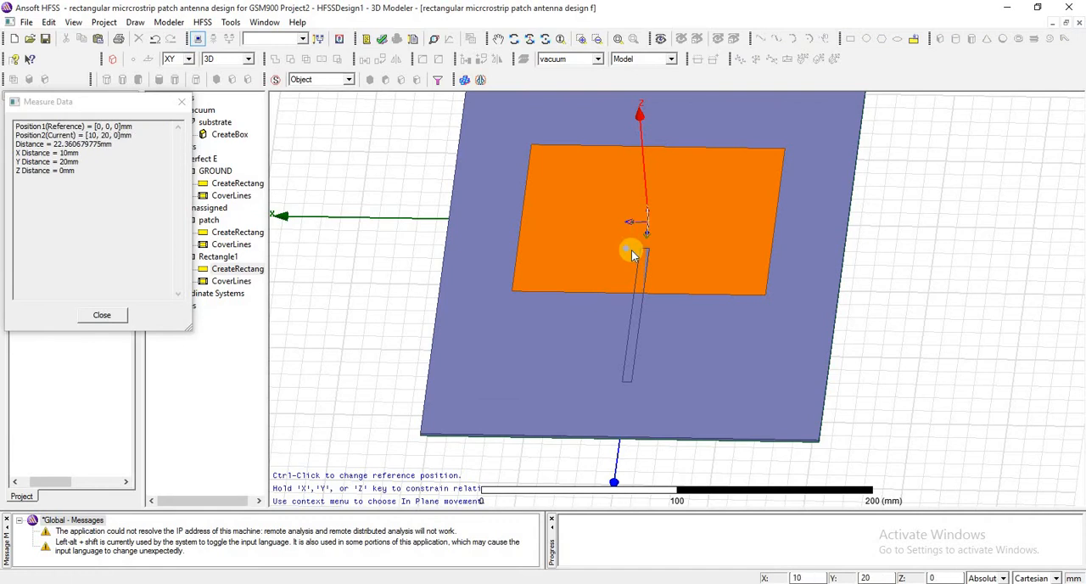
{"action": "left_click", "coordinate": [652, 252]}
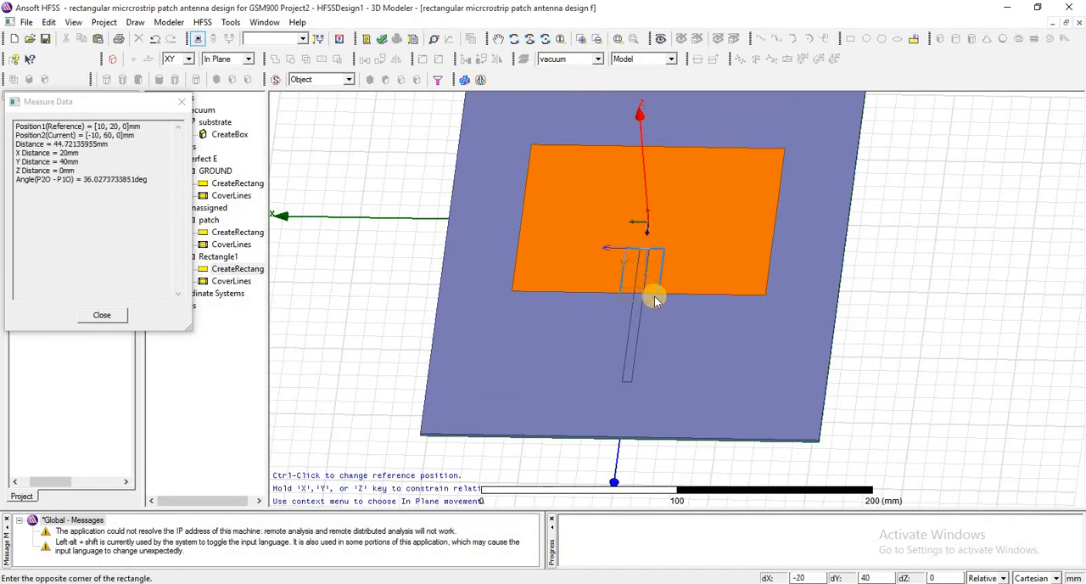
{"action": "left_click", "coordinate": [655, 301]}
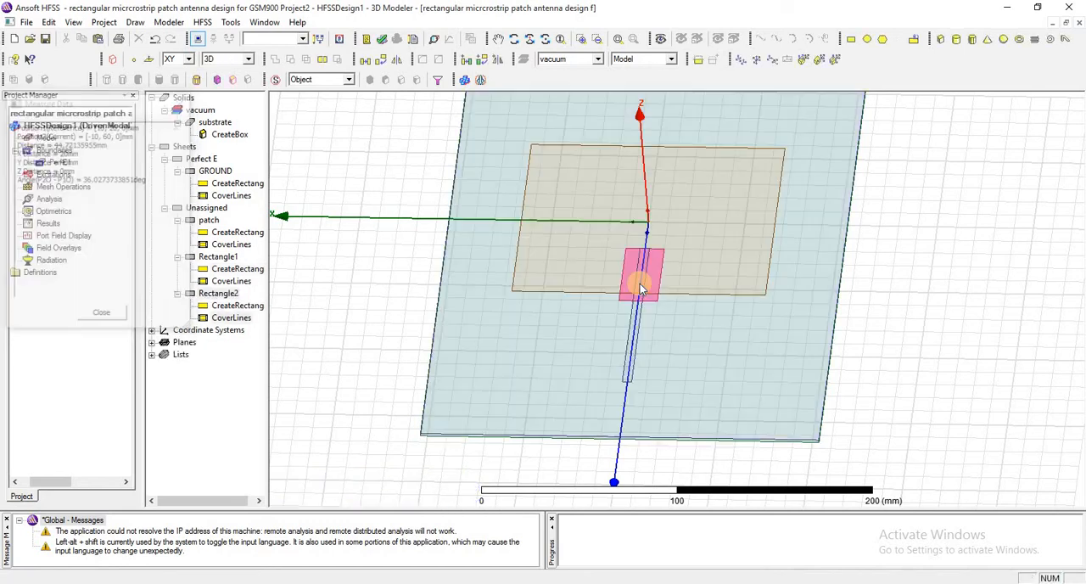
Set the position of Rectangle2 to -FW/2-IG ,patchY/2-ID ,subH
{"action": "left_click", "coordinate": [207, 296]}
{"action": "left_click", "coordinate": [210, 257]}
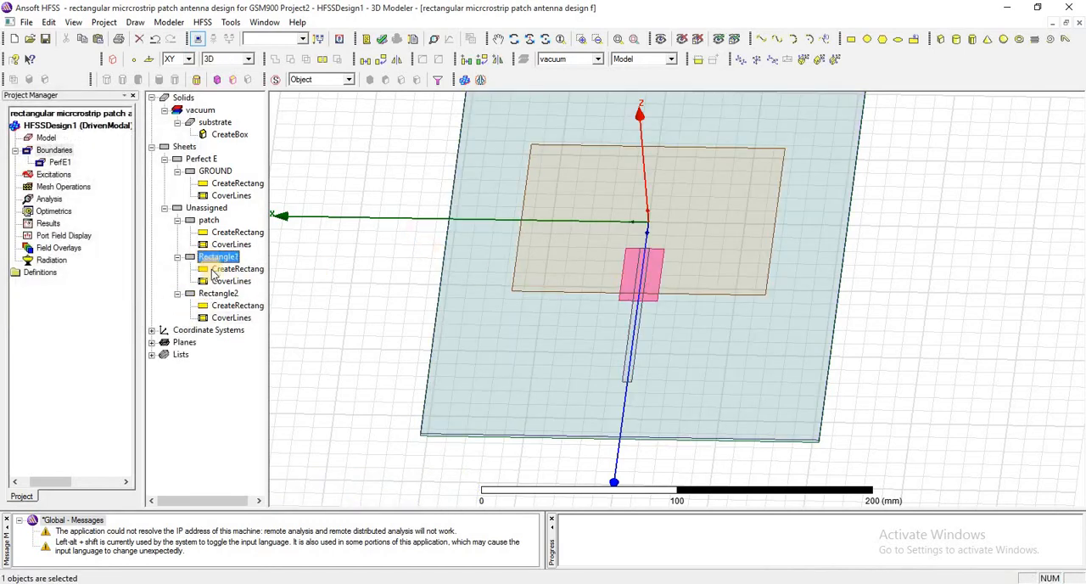
{"action": "left_click", "coordinate": [220, 294]}
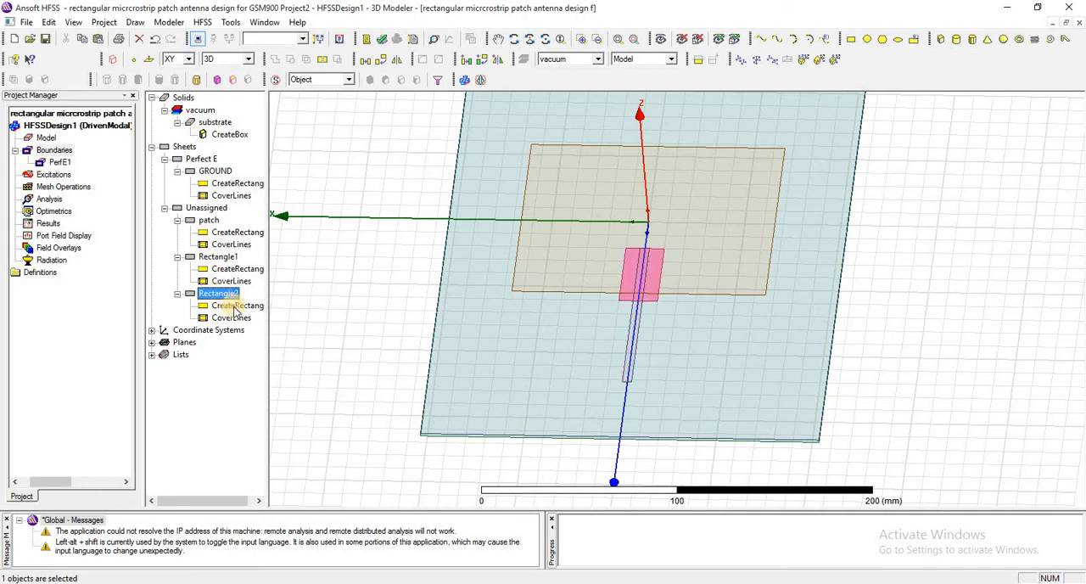
{"action": "double_click", "coordinate": [235, 306]}
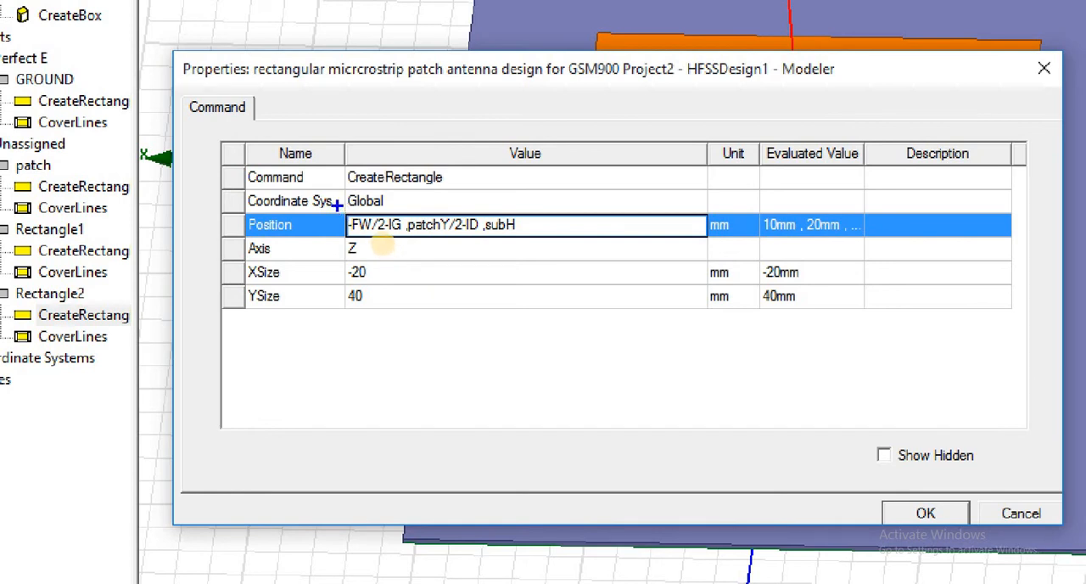
{"action": "mouse_move", "coordinate": [336, 206]}
{"action": "left_mouse_down"}
{"action": "mouse_move", "coordinate": [489, 284]}
{"action": "mouse_move", "coordinate": [548, 250]}
{"action": "left_mouse_up"}
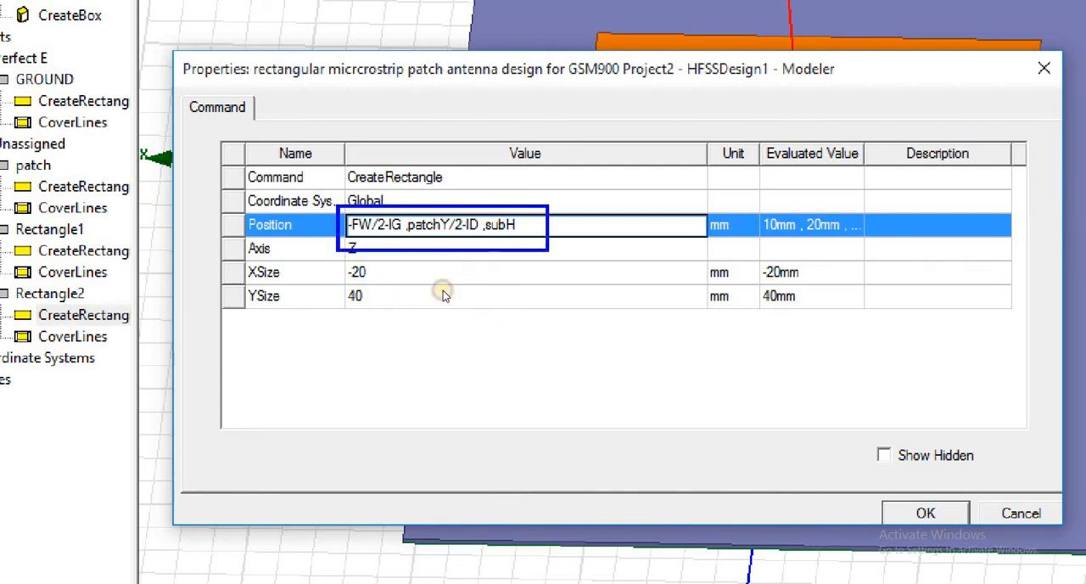
{"action": "key", "text": "Escape"}
{"action": "key", "text": "Return"}
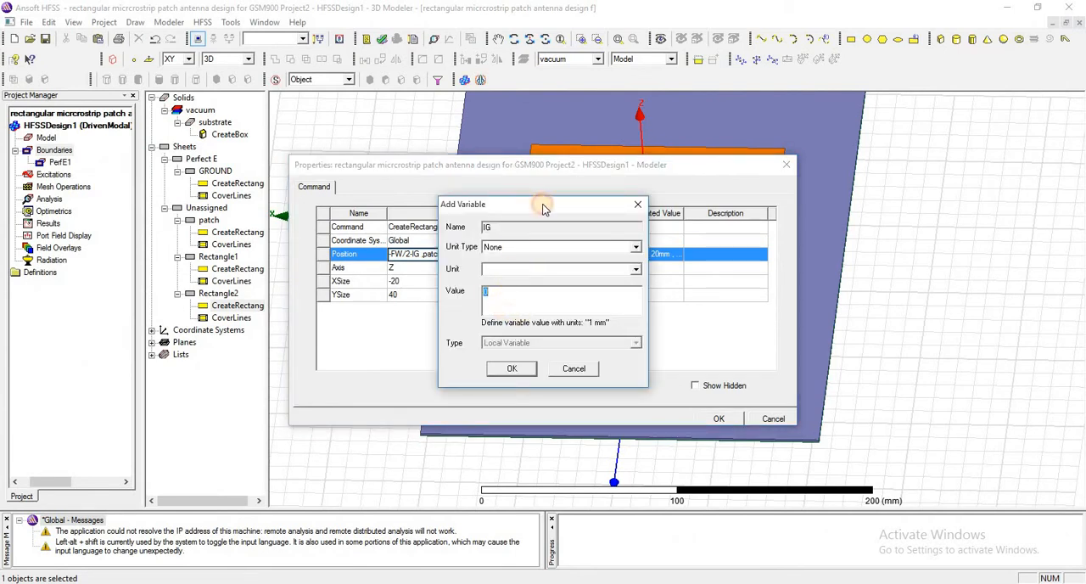
Check IG in the variable list document and define it as 2.426 mm
{"action": "left_click_drag", "start_coordinate": [544, 208], "coordinate": [557, 207]}
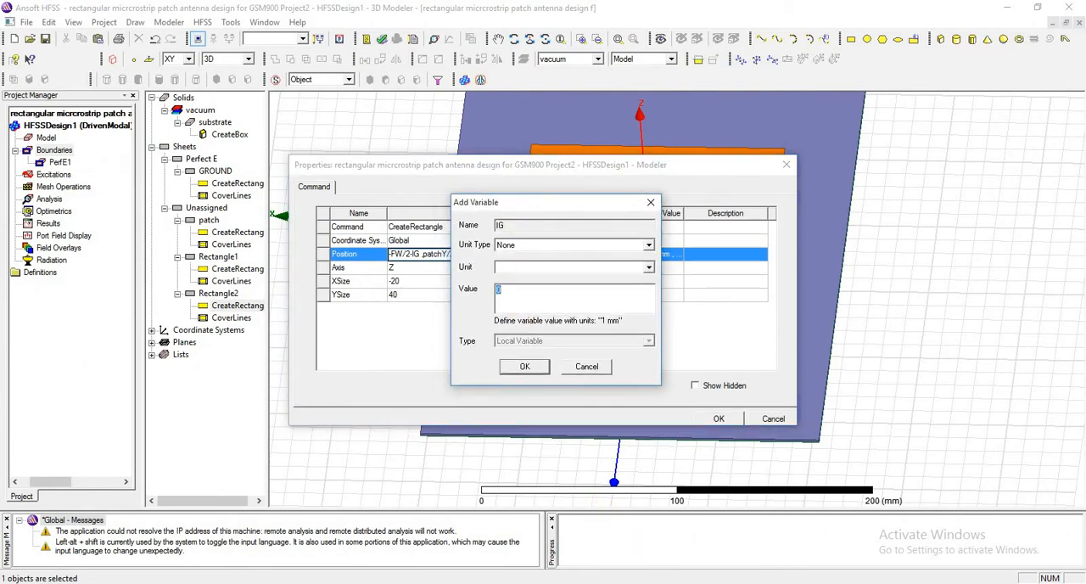
{"action": "key", "text": "alt+Tab"}
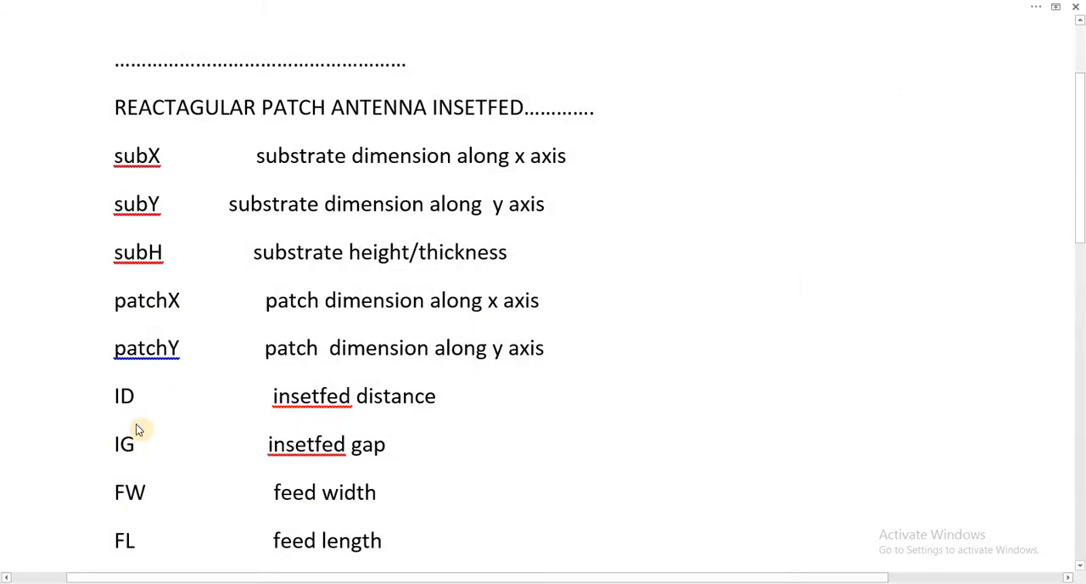
{"action": "left_click", "coordinate": [383, 440]}
{"action": "triple_click", "coordinate": [376, 450]}
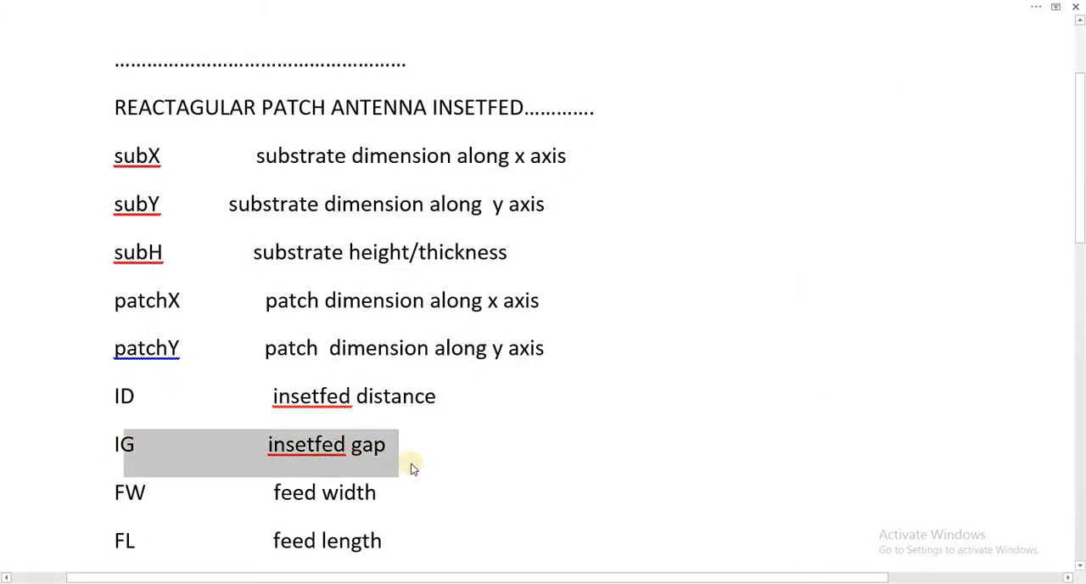
{"action": "left_click", "coordinate": [509, 465]}
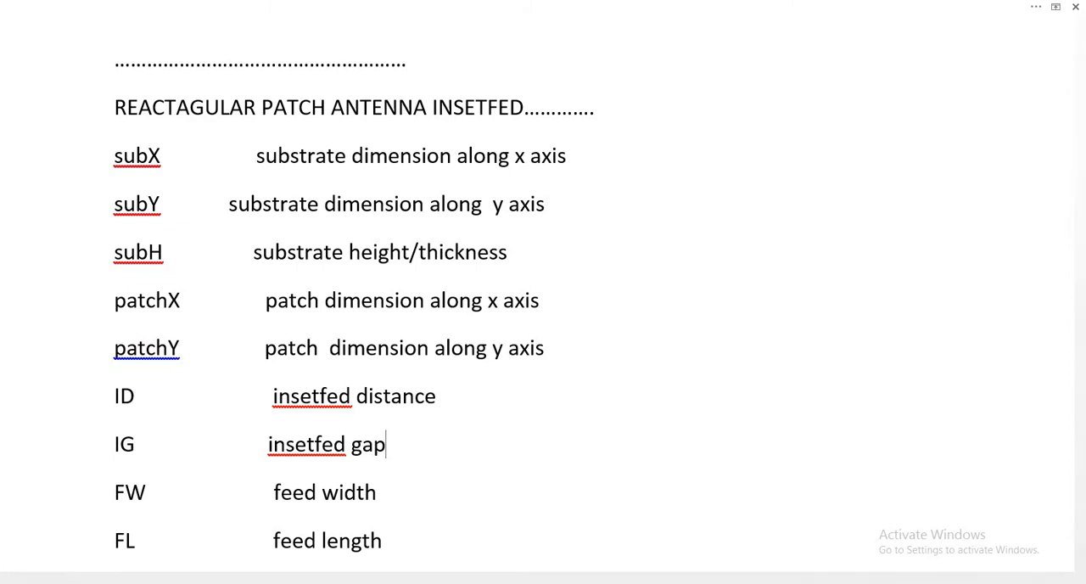
{"action": "key", "text": "alt+Tab"}
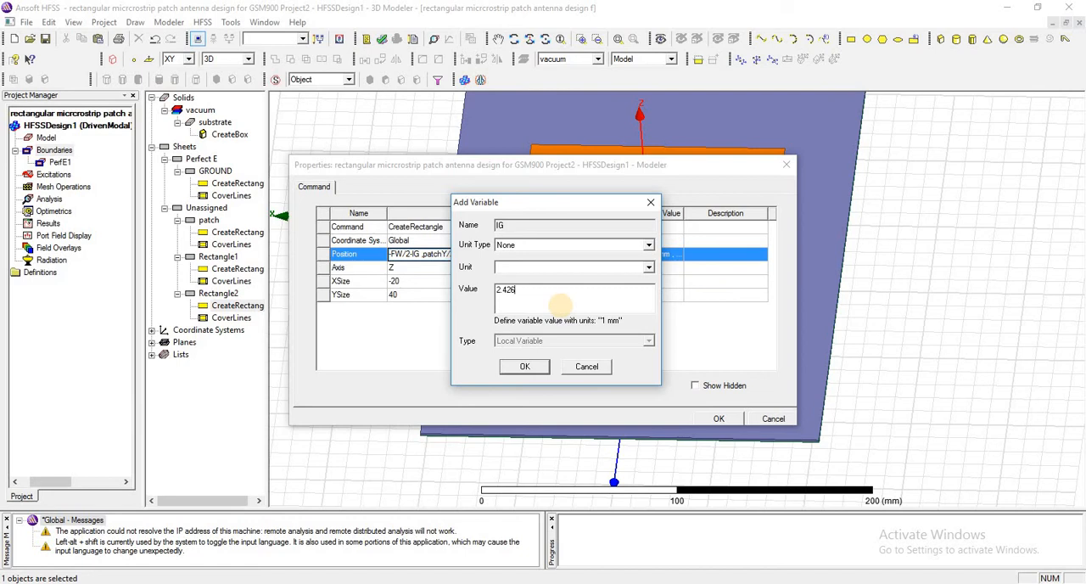
{"action": "type", "text": "mm"}
{"action": "left_click", "coordinate": [532, 367]}
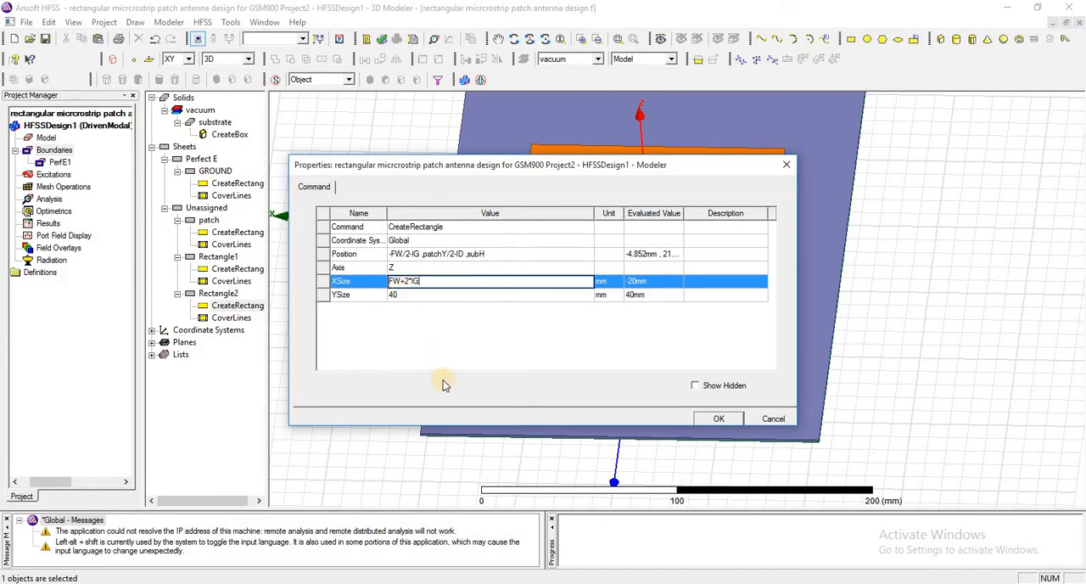
Set Rectangle2's XSize to FW+2*IG and its YSize to FL
{"action": "left_click", "coordinate": [430, 321]}
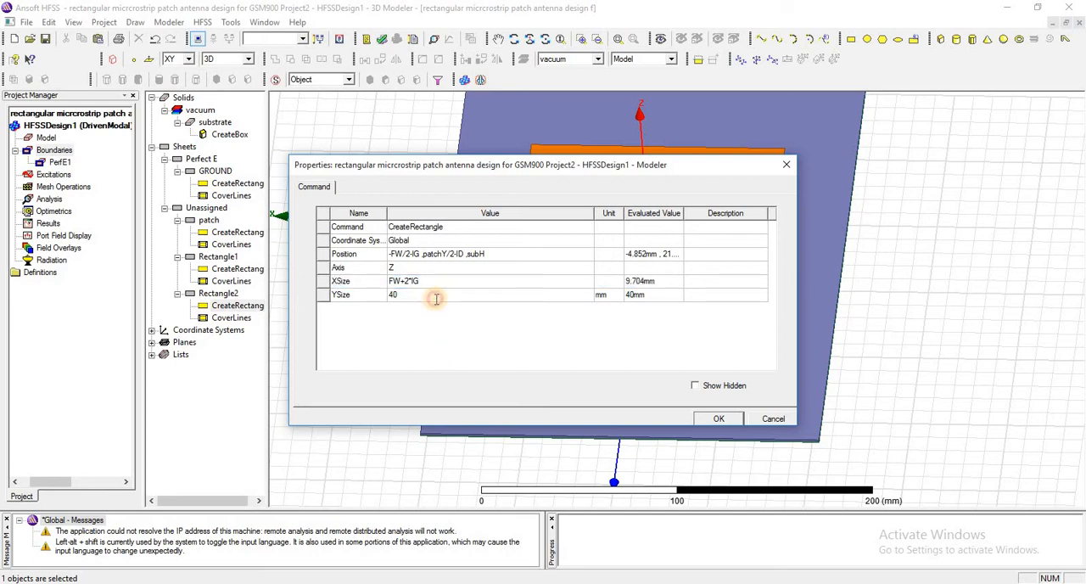
{"action": "left_click", "coordinate": [435, 297]}
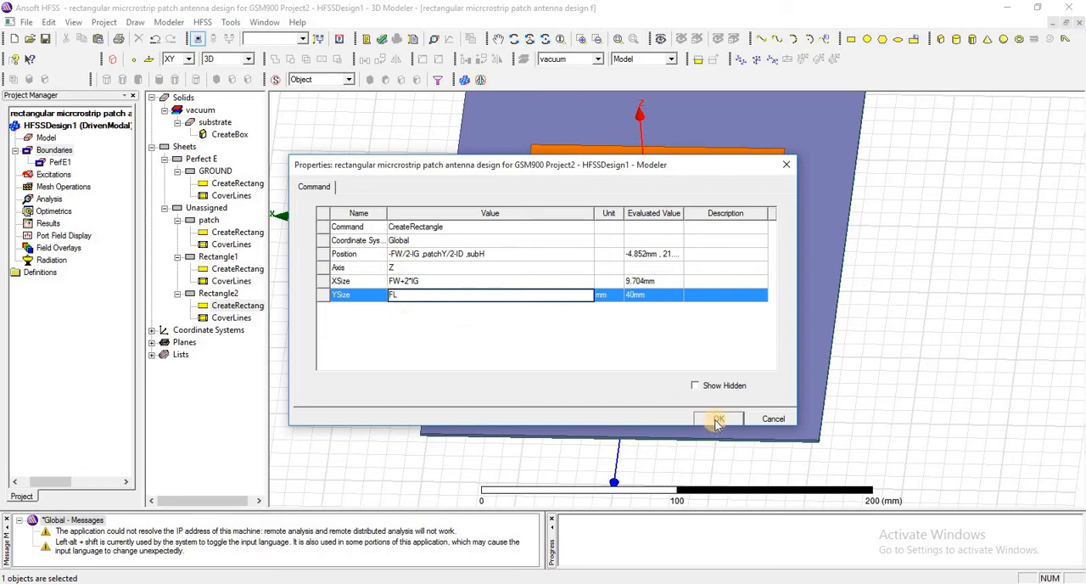
{"action": "left_click", "coordinate": [513, 333]}
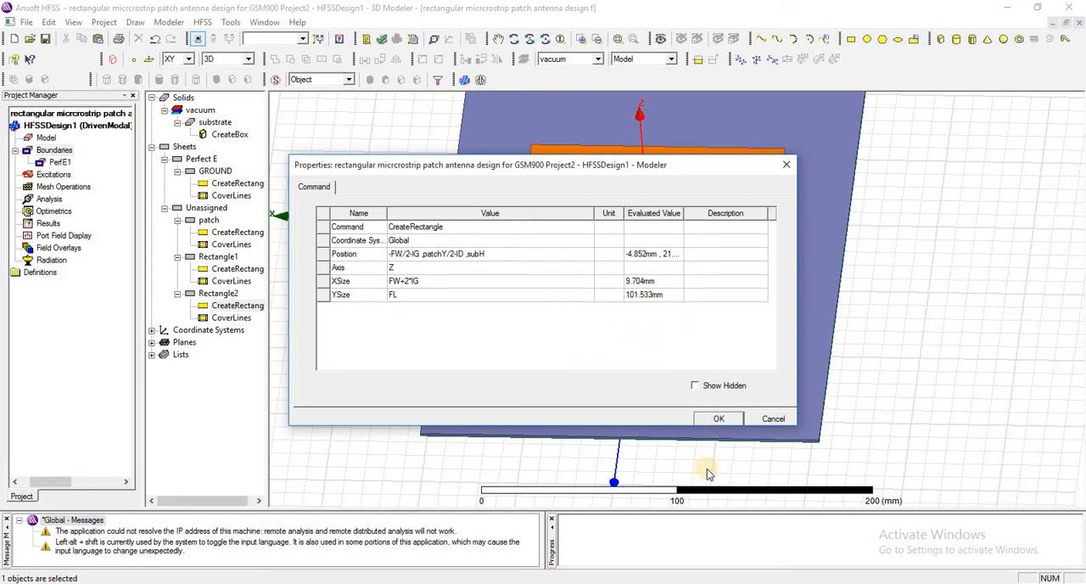
{"action": "left_click", "coordinate": [717, 418]}
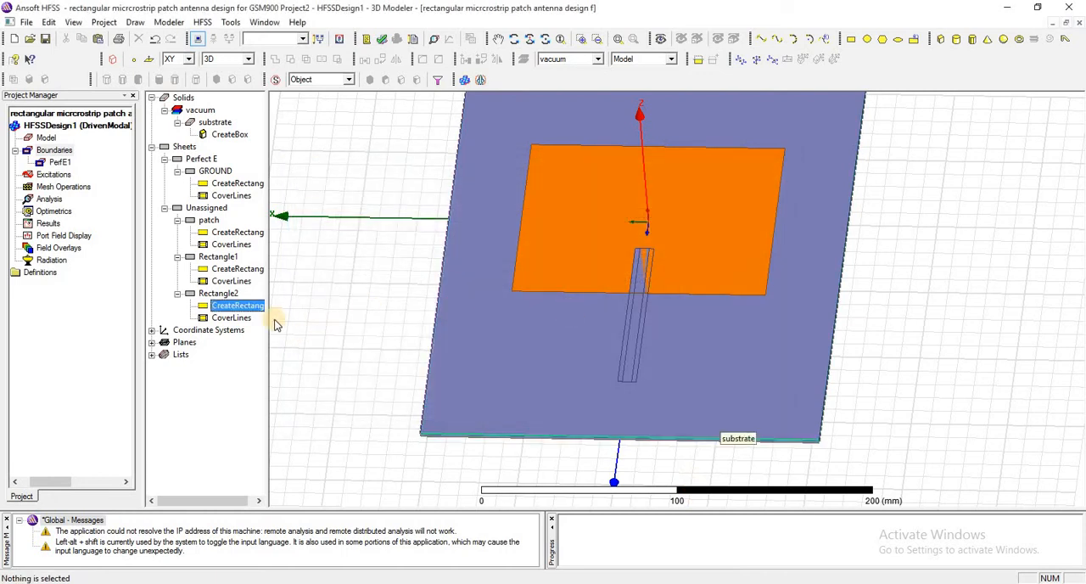
Rename the inset gap sheet Rectangle2 as gap
{"action": "left_click", "coordinate": [218, 293]}
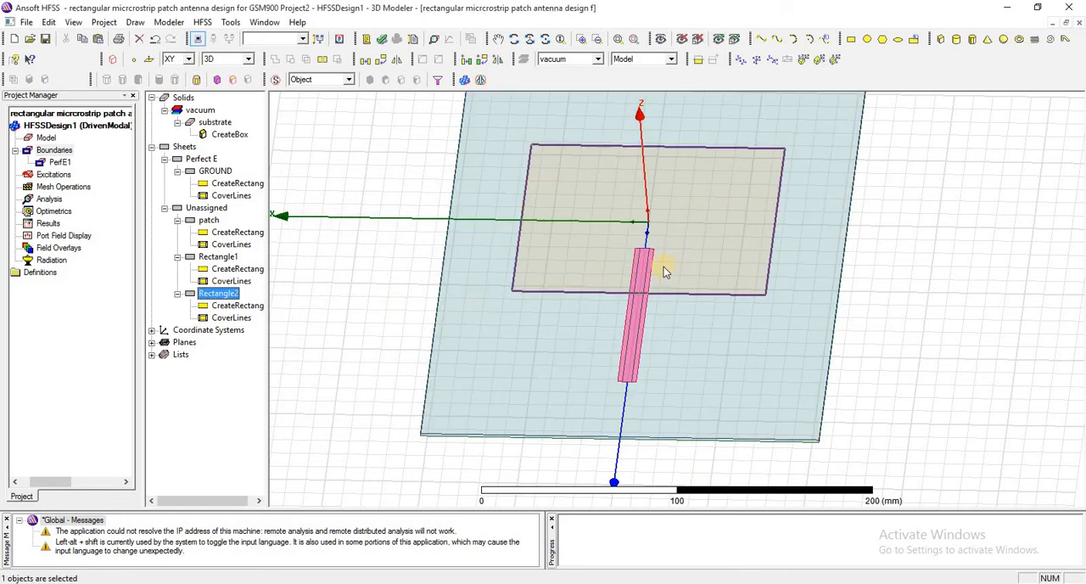
{"action": "double_click", "coordinate": [218, 295]}
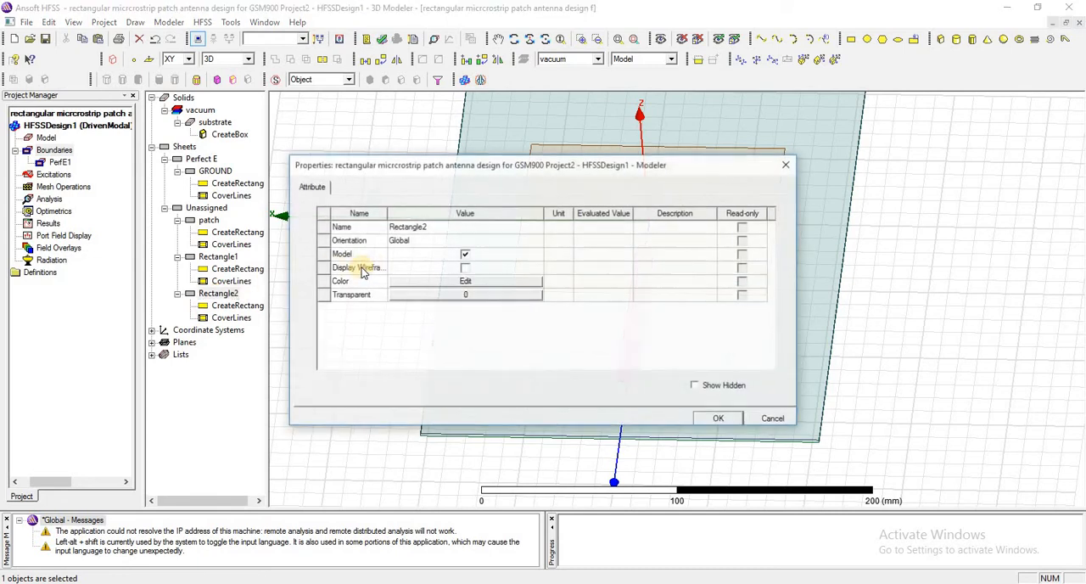
{"action": "left_click", "coordinate": [430, 228]}
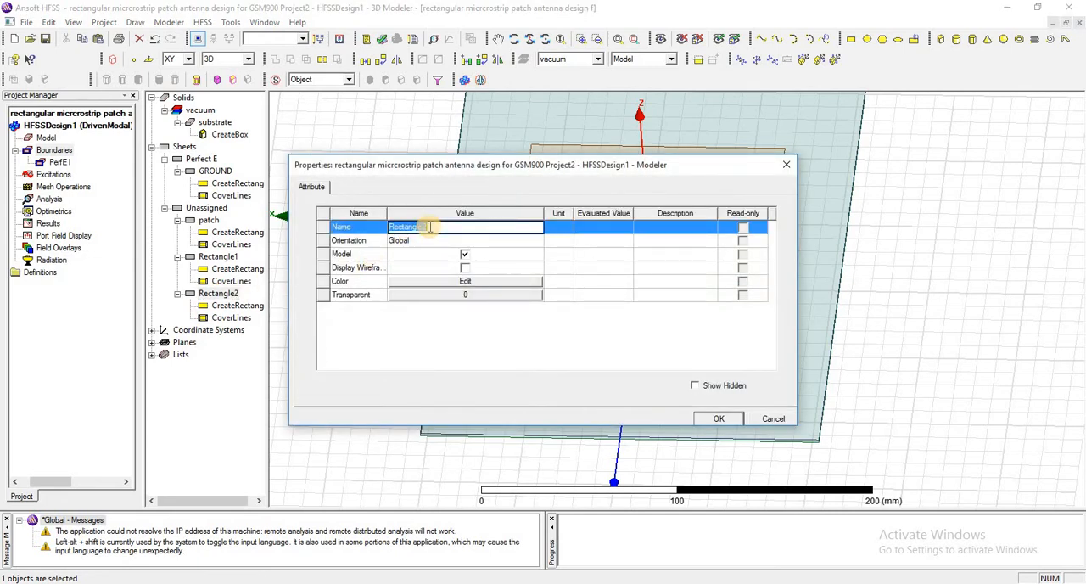
{"action": "type", "text": "gap"}
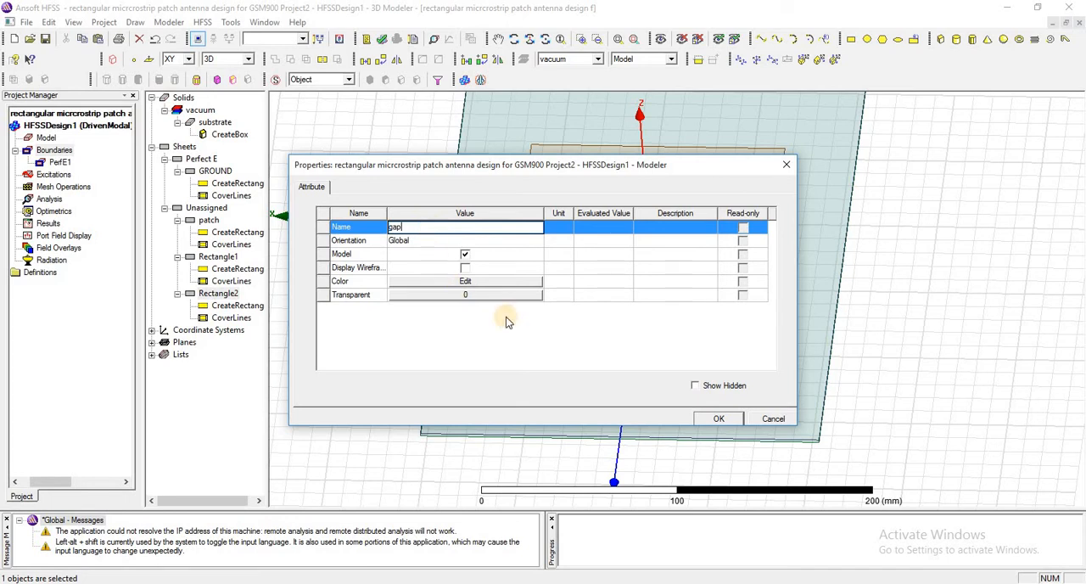
{"action": "left_click", "coordinate": [713, 419]}
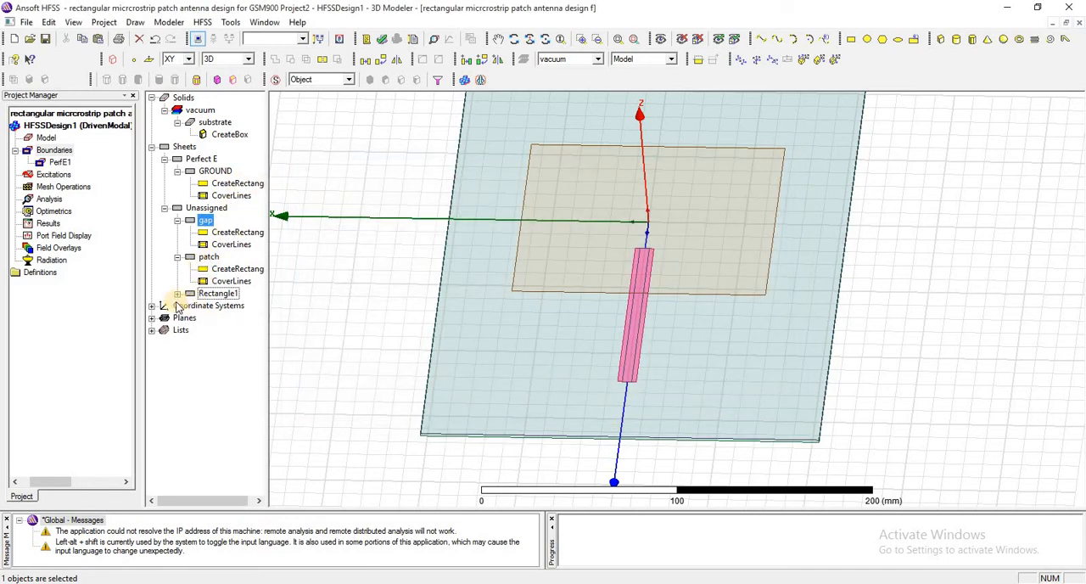
Rename the feed sheet Rectangle1 as feedline
{"action": "double_click", "coordinate": [213, 294]}
{"action": "double_click", "coordinate": [212, 294]}
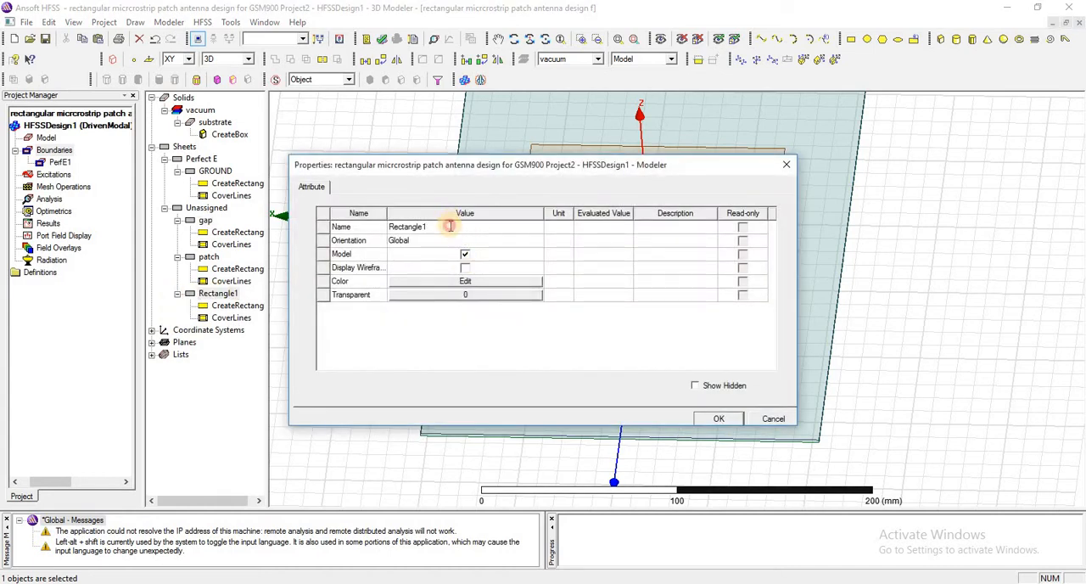
{"action": "left_click", "coordinate": [450, 225]}
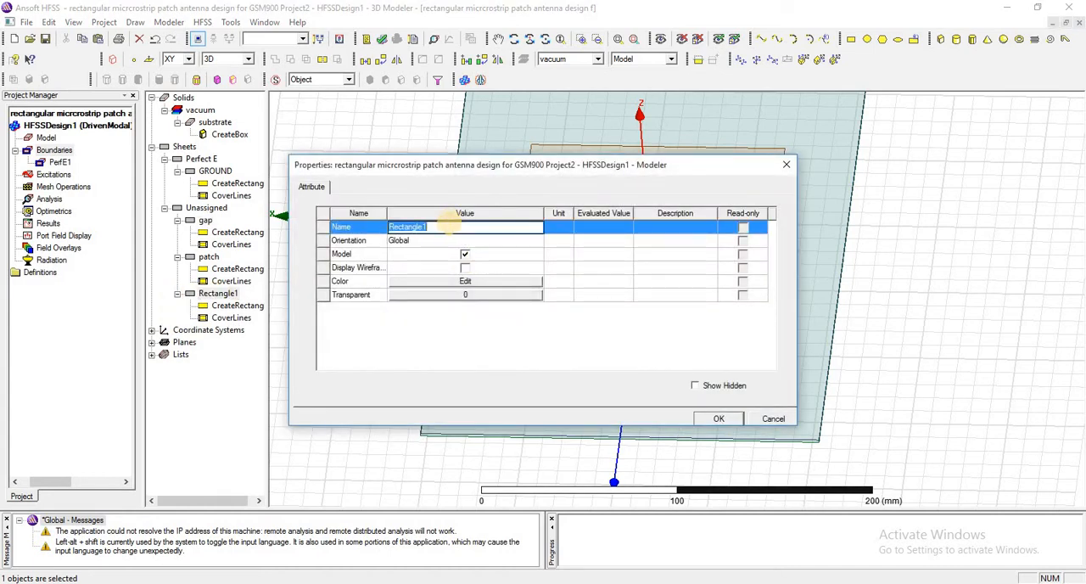
{"action": "key", "text": "BackSpace"}
{"action": "type", "text": "feedline"}
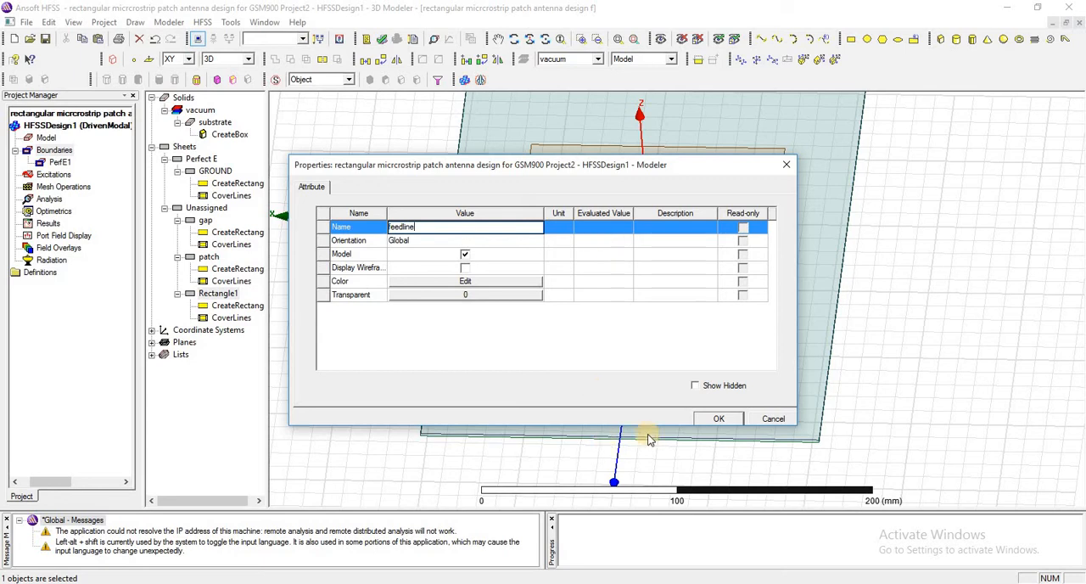
{"action": "left_click", "coordinate": [718, 418]}
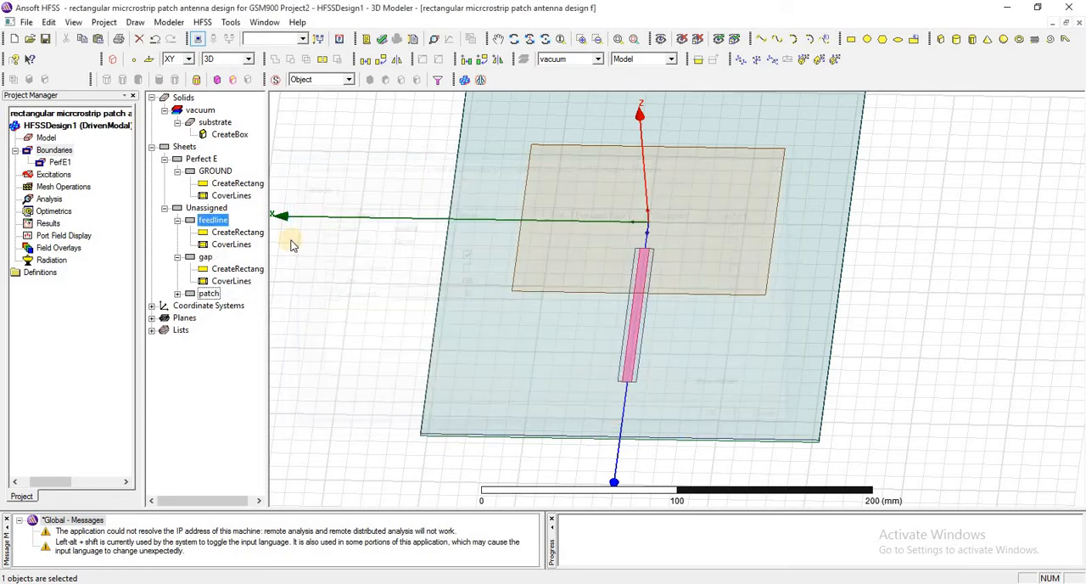
{"action": "left_click", "coordinate": [207, 258]}
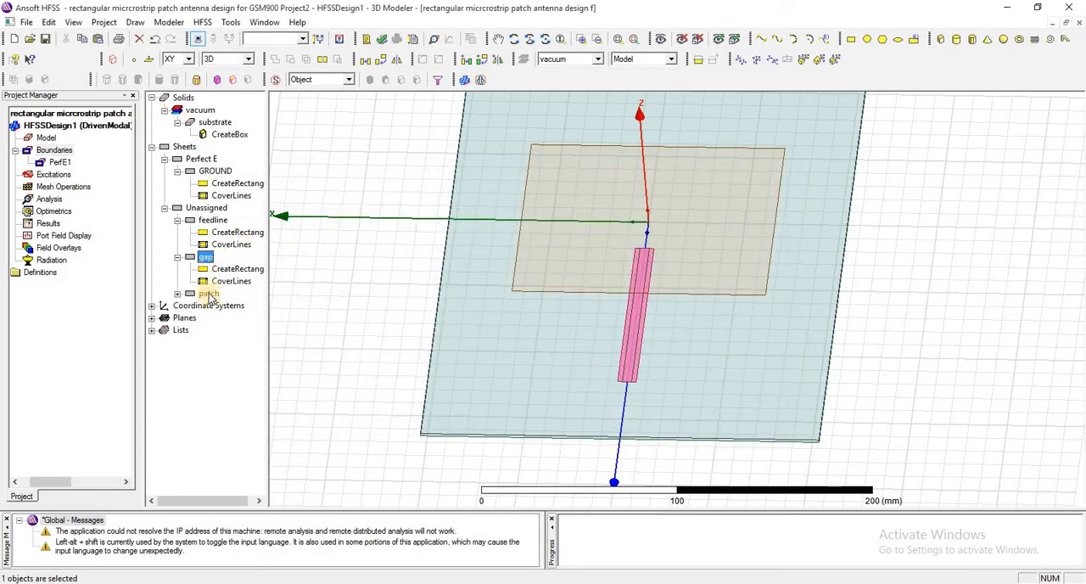
{"action": "left_click", "coordinate": [210, 295]}
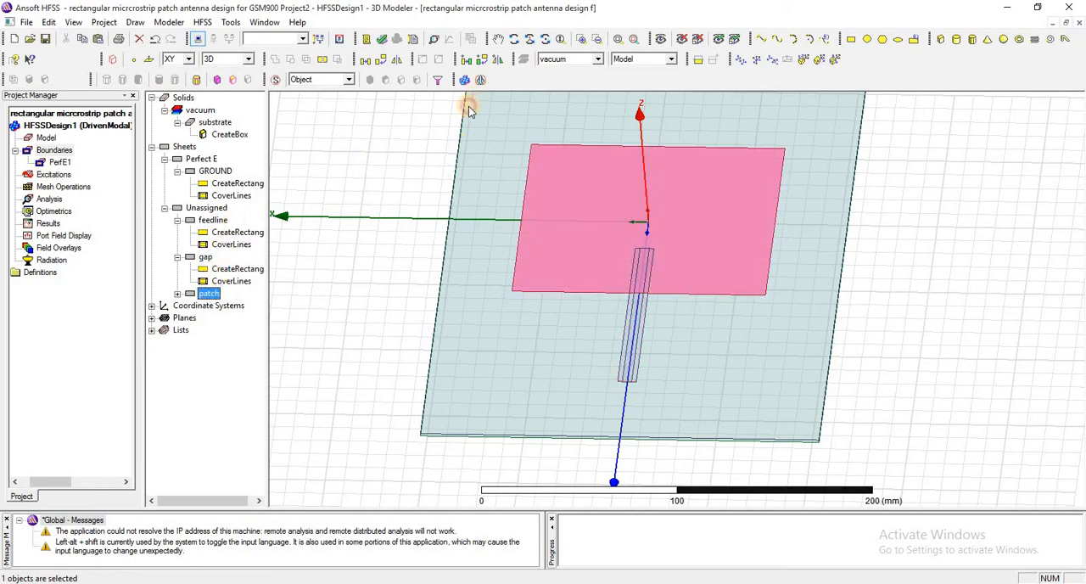
Draw a rectangle about 22.4 mm along X by 11.6 mm along Z in the ZX plane, starting at the feed line's outer-end corner
{"action": "left_click_drag", "start_coordinate": [465, 138], "coordinate": [409, 134]}
{"action": "left_click", "coordinate": [410, 134]}
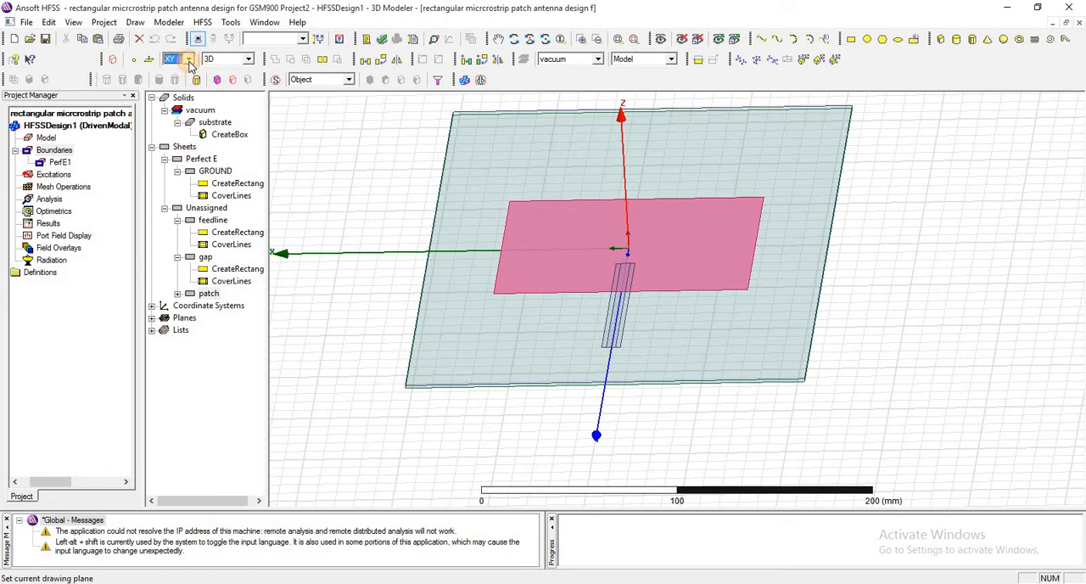
{"action": "left_click", "coordinate": [190, 63]}
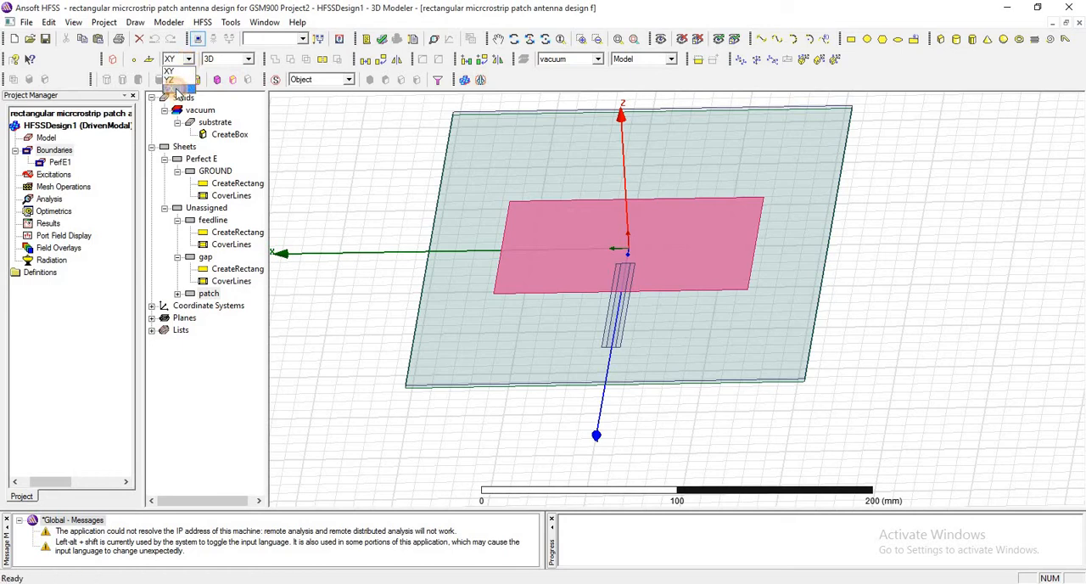
{"action": "left_click", "coordinate": [176, 88]}
{"action": "left_click", "coordinate": [850, 44]}
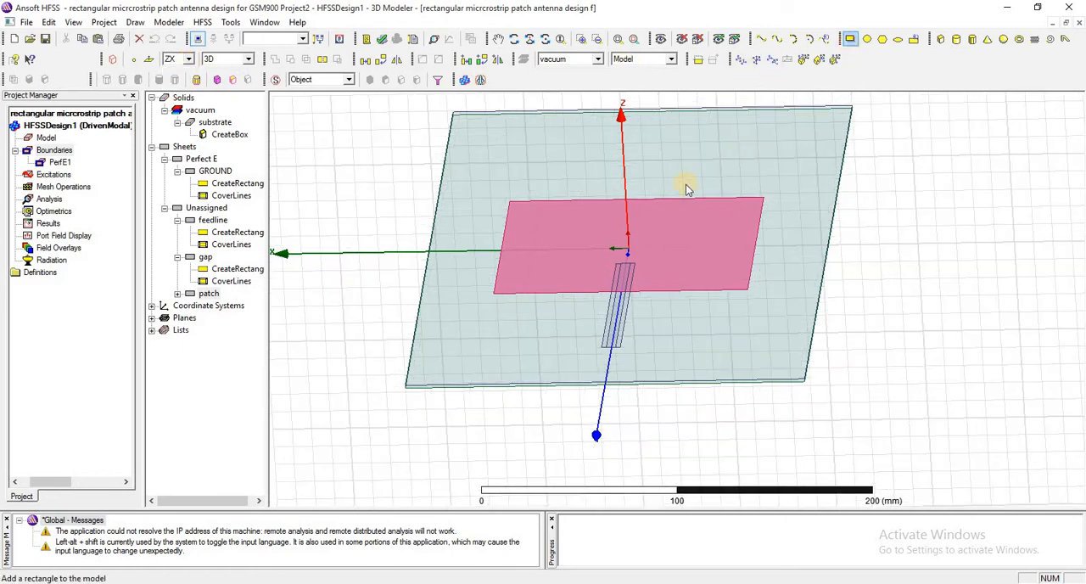
{"action": "left_click", "coordinate": [601, 354]}
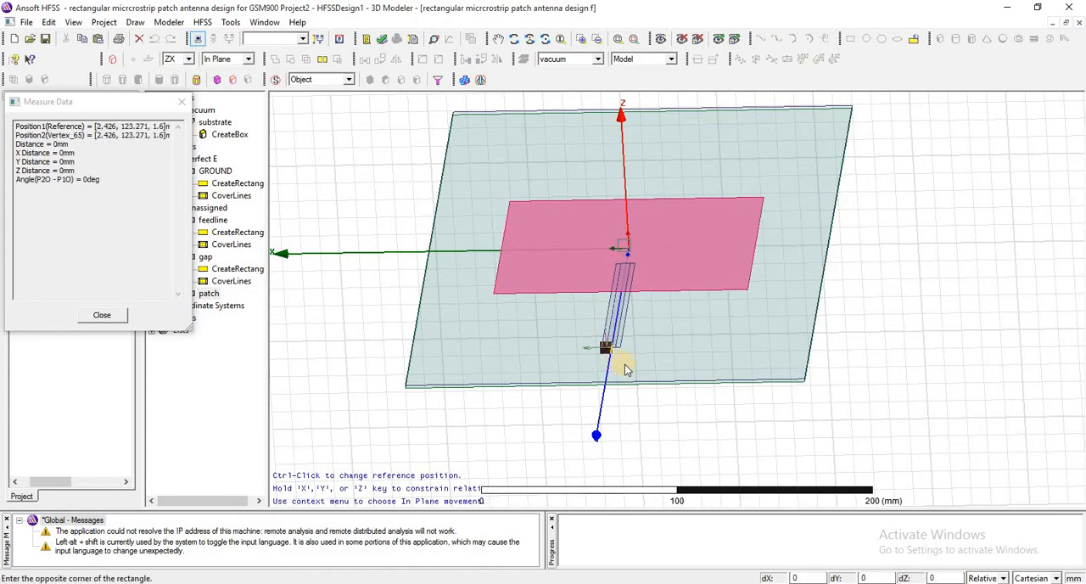
{"action": "left_click", "coordinate": [632, 376]}
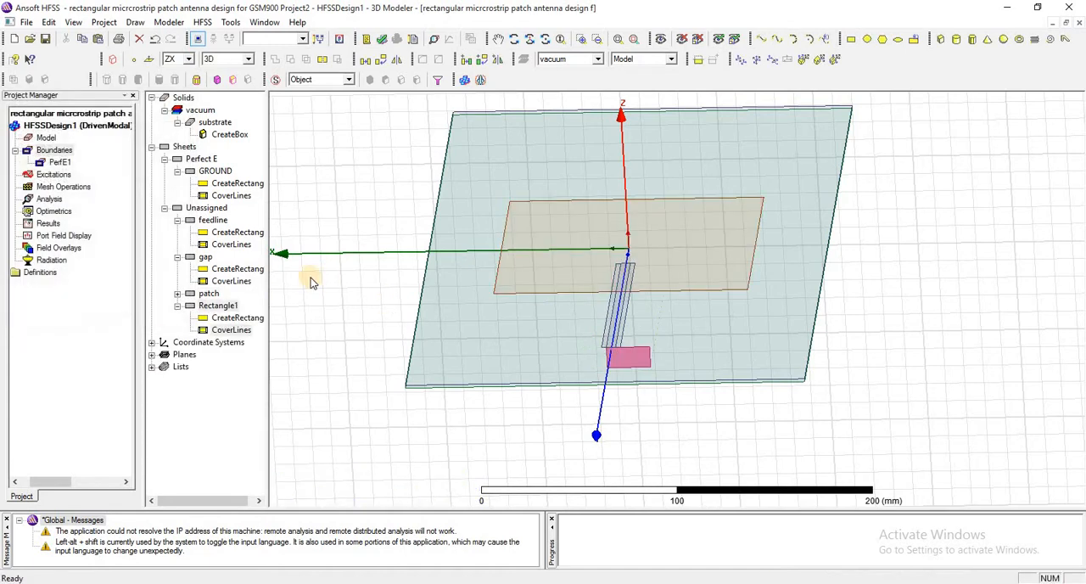
Rename the new ZX-plane rectangle at the feed line's outer end as port
{"action": "left_click", "coordinate": [218, 306]}
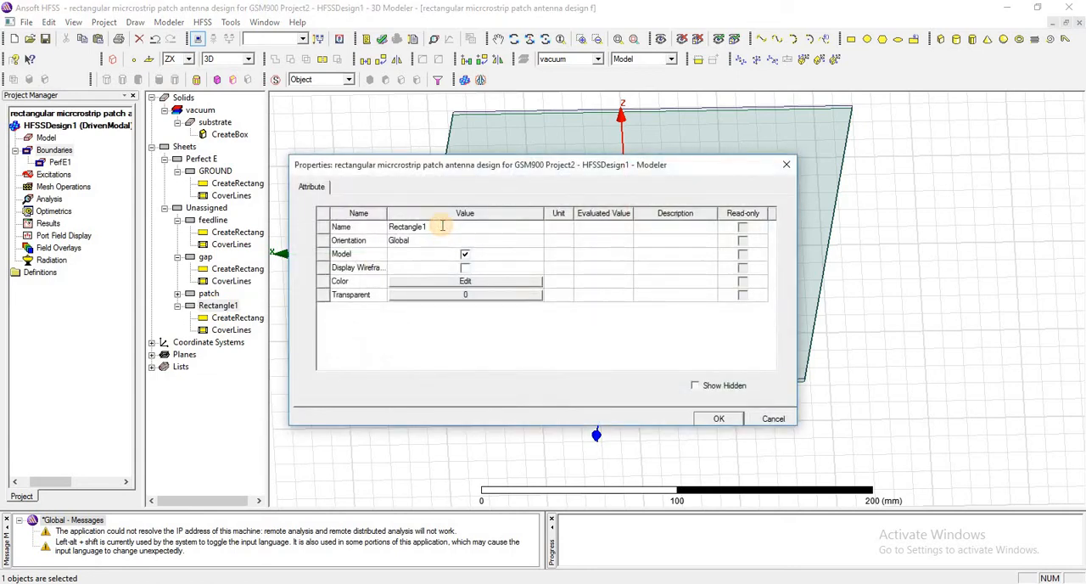
{"action": "left_click", "coordinate": [442, 225]}
{"action": "type", "text": "port"}
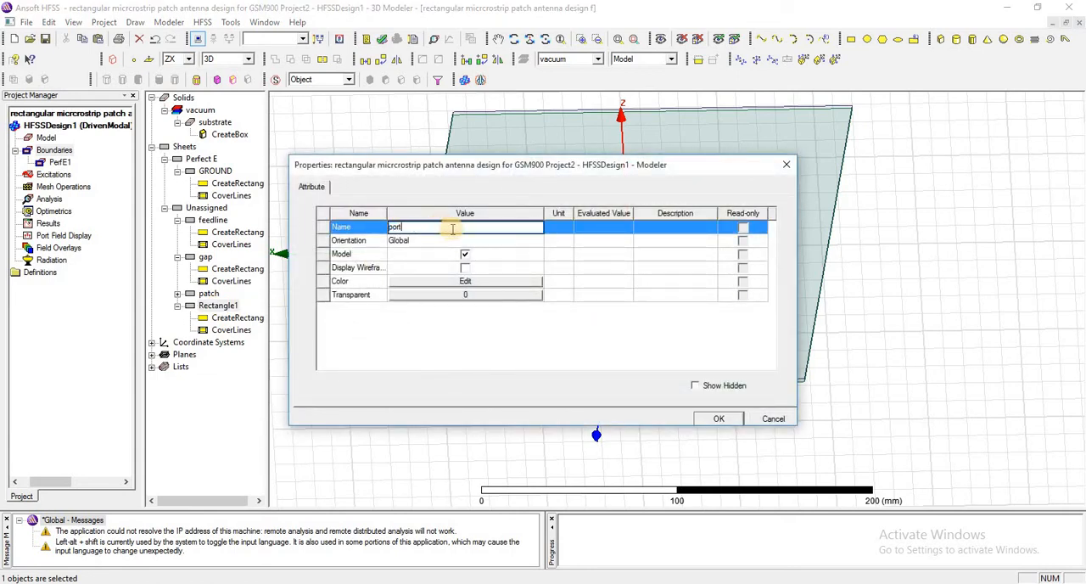
{"action": "left_click", "coordinate": [716, 419]}
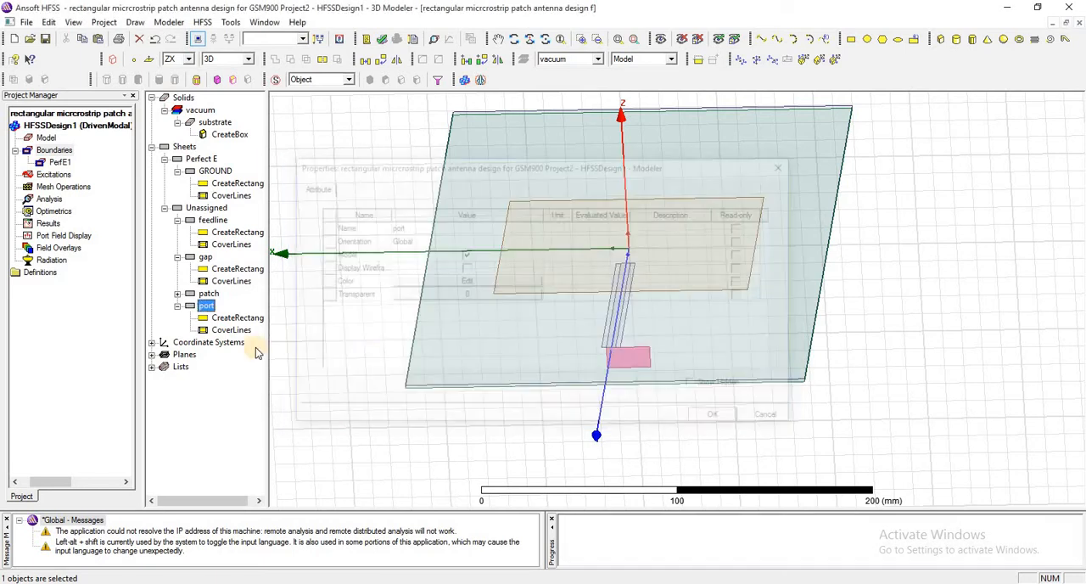
Set the port rectangle's position to -FW/2 ,patchY/2-ID+FL ,0mm, its XSize to FW and its ZSize to subH
{"action": "double_click", "coordinate": [225, 318]}
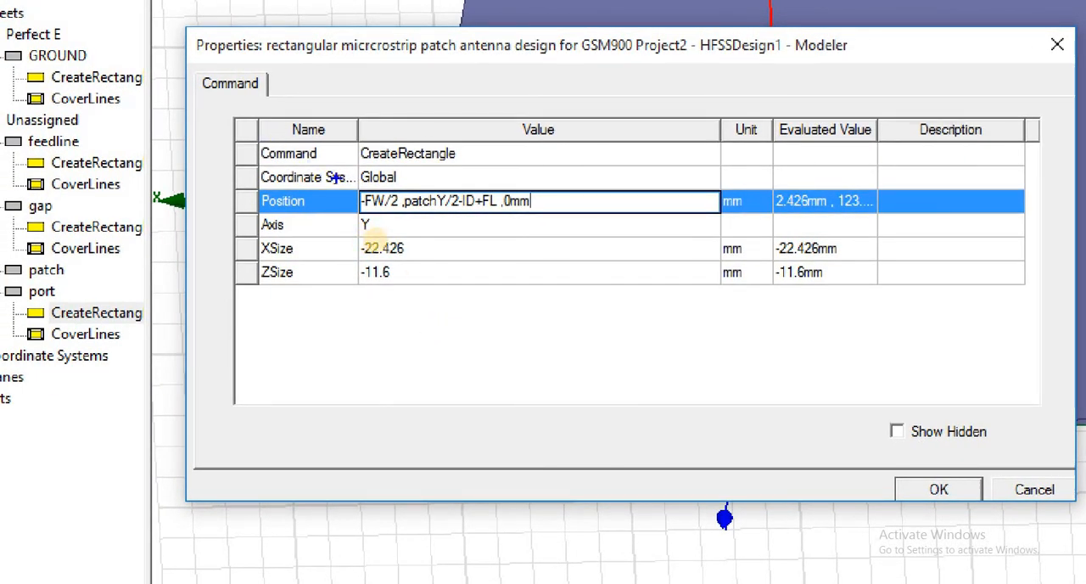
{"action": "mouse_move", "coordinate": [341, 177]}
{"action": "left_mouse_down"}
{"action": "mouse_move", "coordinate": [353, 205]}
{"action": "mouse_move", "coordinate": [396, 223]}
{"action": "mouse_move", "coordinate": [547, 223]}
{"action": "left_mouse_up"}
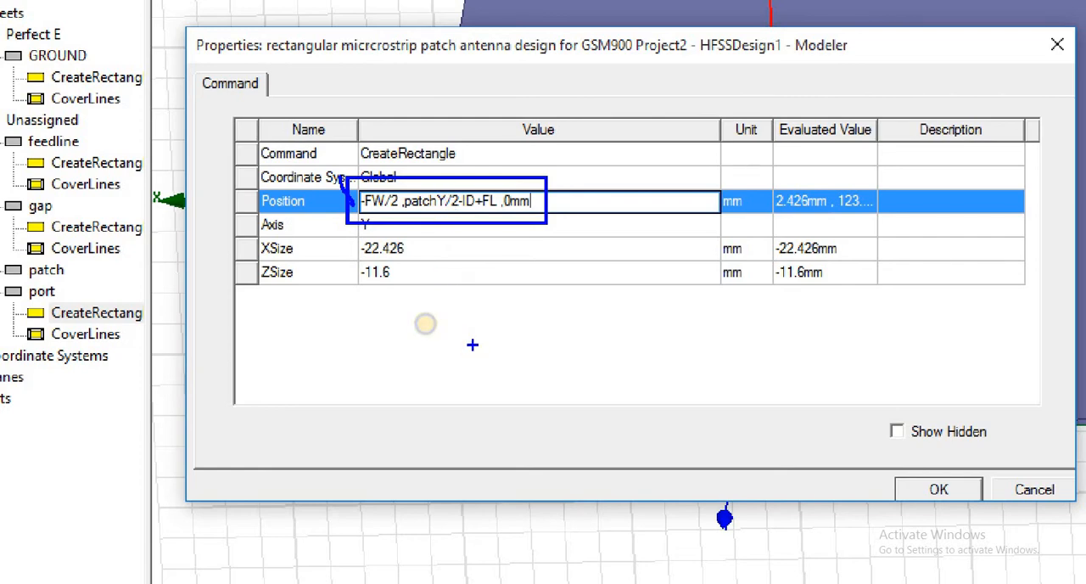
{"action": "key", "text": "Escape"}
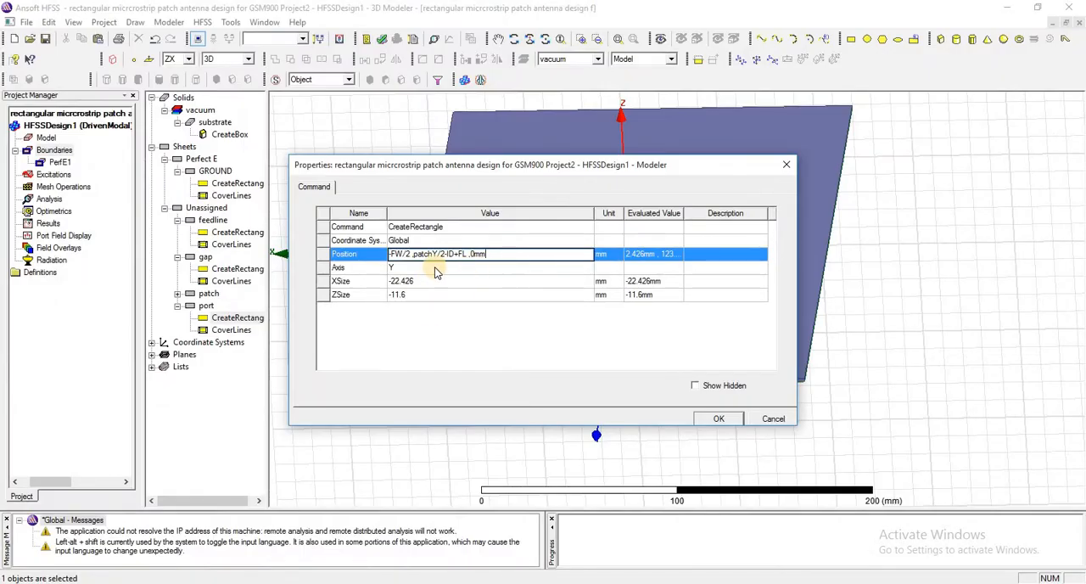
{"action": "left_click", "coordinate": [514, 333]}
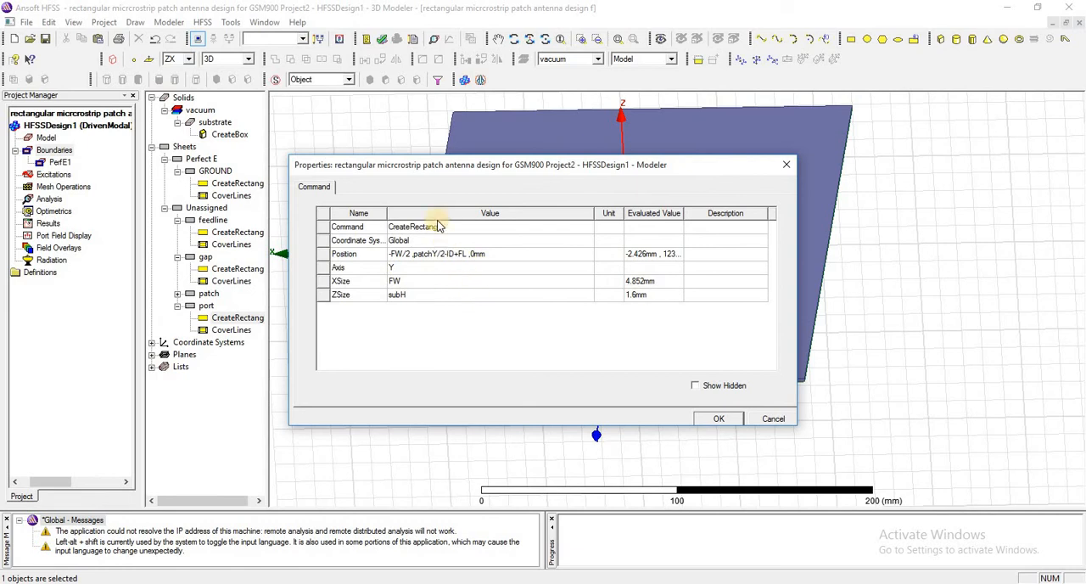
{"action": "left_click", "coordinate": [719, 418]}
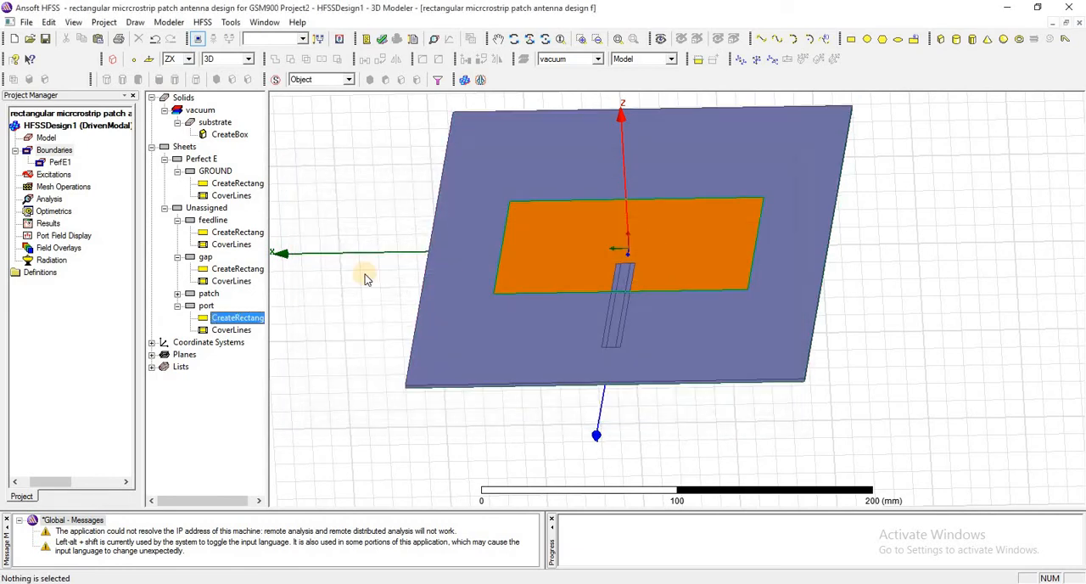
Review the design's local variables from subX through IG in the design properties, then close them without changes
{"action": "left_click", "coordinate": [206, 305]}
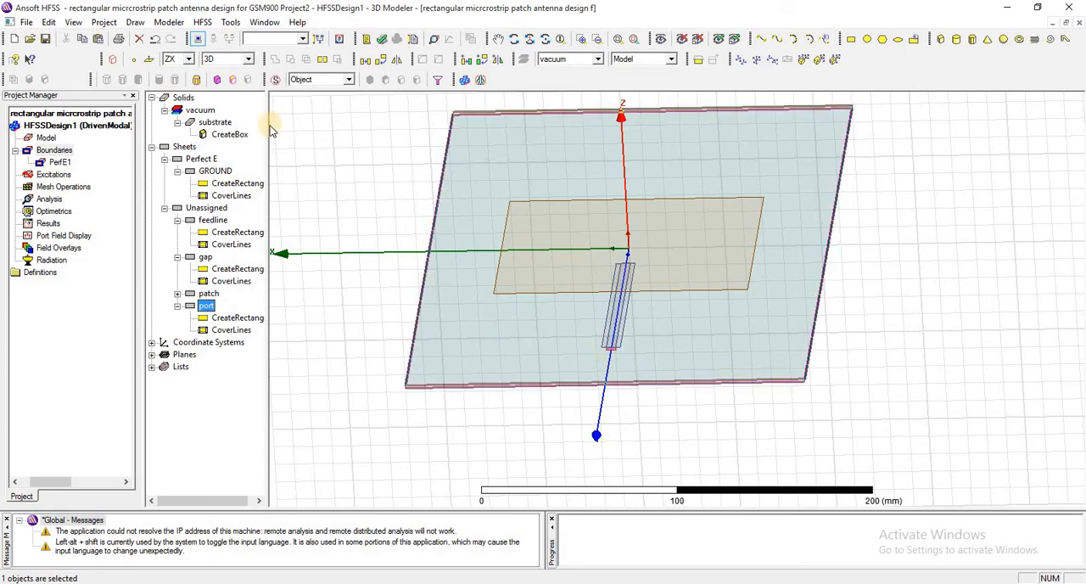
{"action": "left_click", "coordinate": [204, 22]}
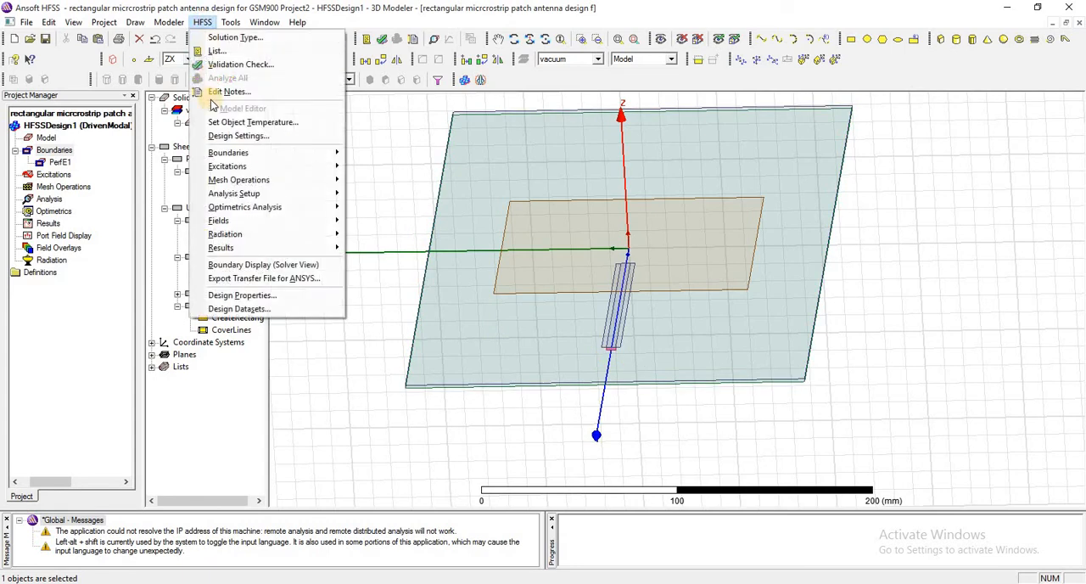
{"action": "left_click", "coordinate": [229, 297]}
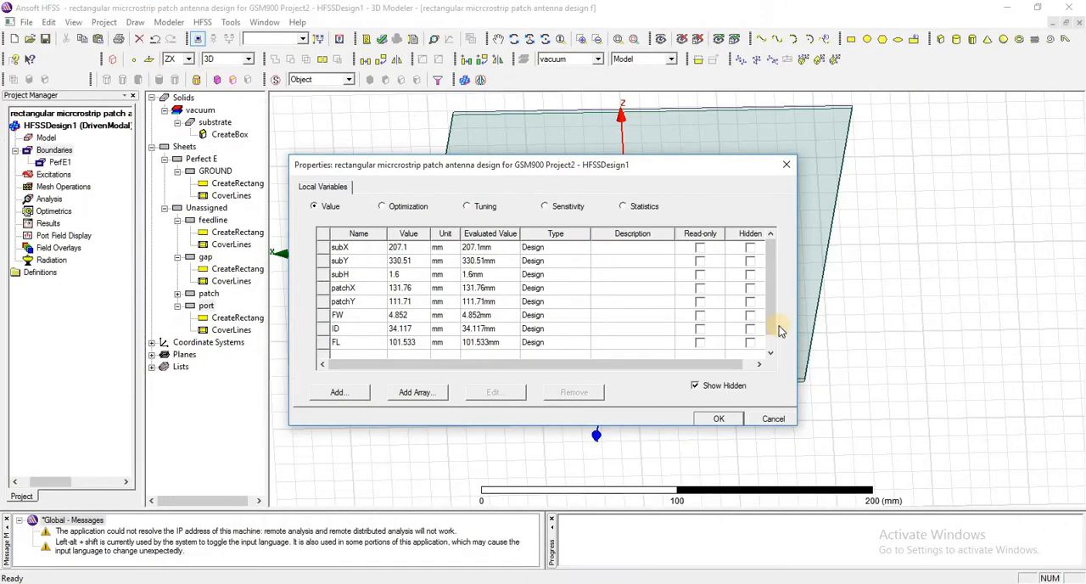
{"action": "left_click_drag", "start_coordinate": [772, 324], "coordinate": [774, 345]}
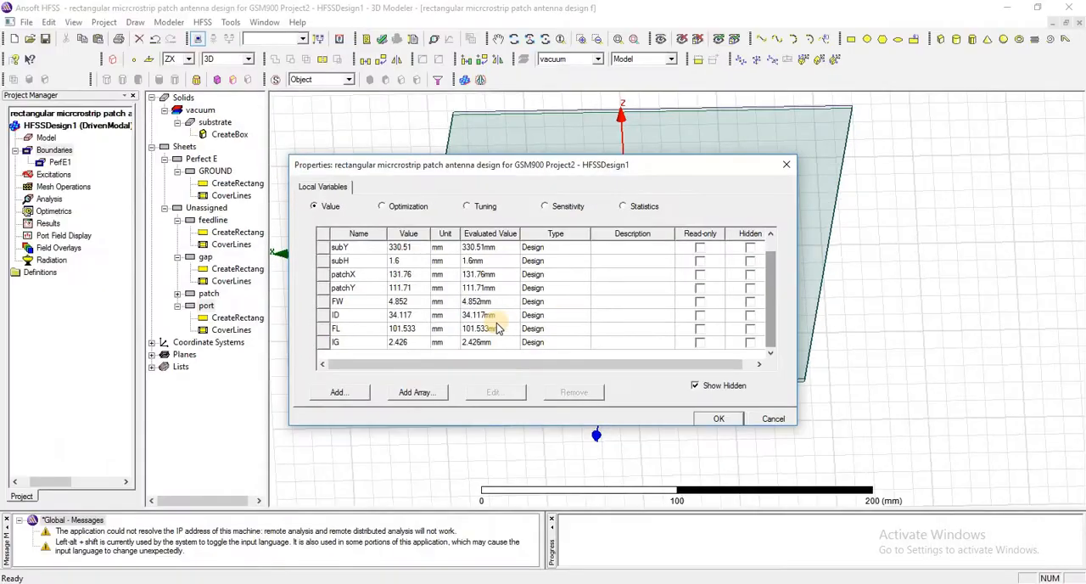
{"action": "right_click", "coordinate": [569, 315]}
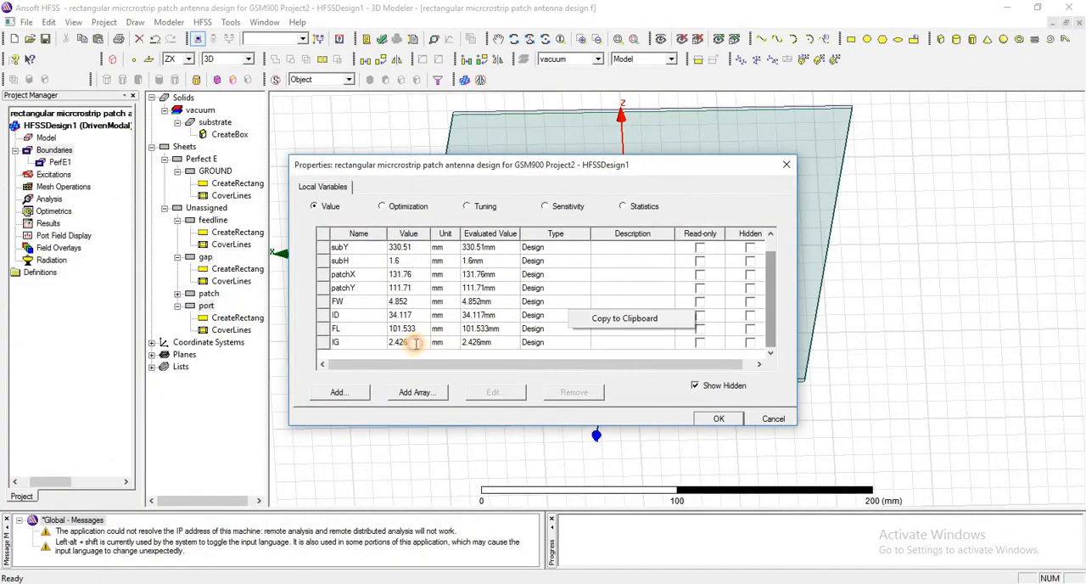
{"action": "left_click", "coordinate": [416, 342]}
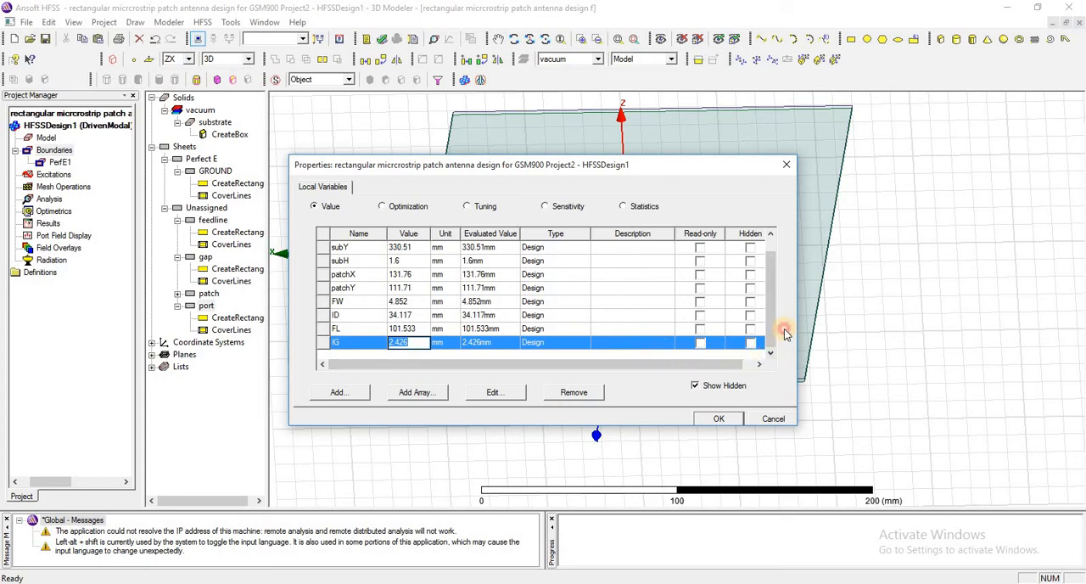
{"action": "left_click", "coordinate": [773, 418]}
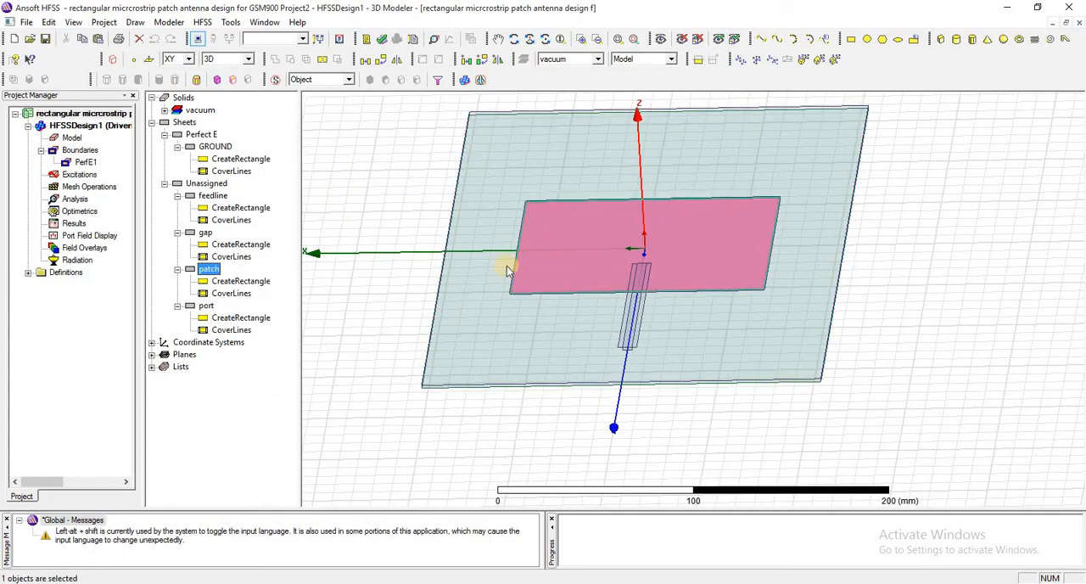
Subtract the gap sheet from the patch sheet without keeping a clone of the gap
{"action": "left_click", "coordinate": [205, 234]}
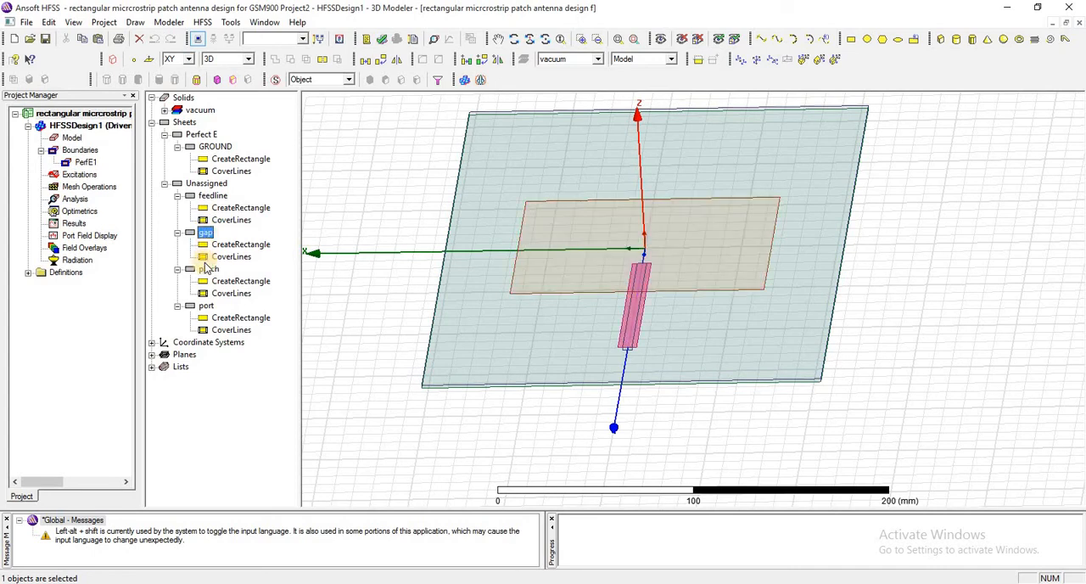
{"action": "left_click", "coordinate": [207, 270]}
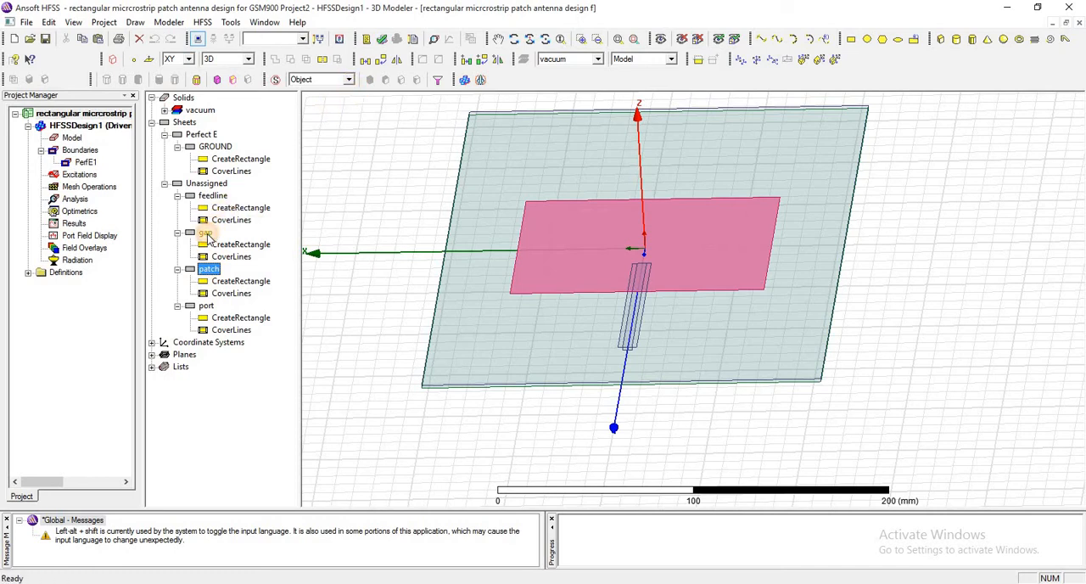
{"action": "left_click", "coordinate": [205, 233], "text": "ctrl"}
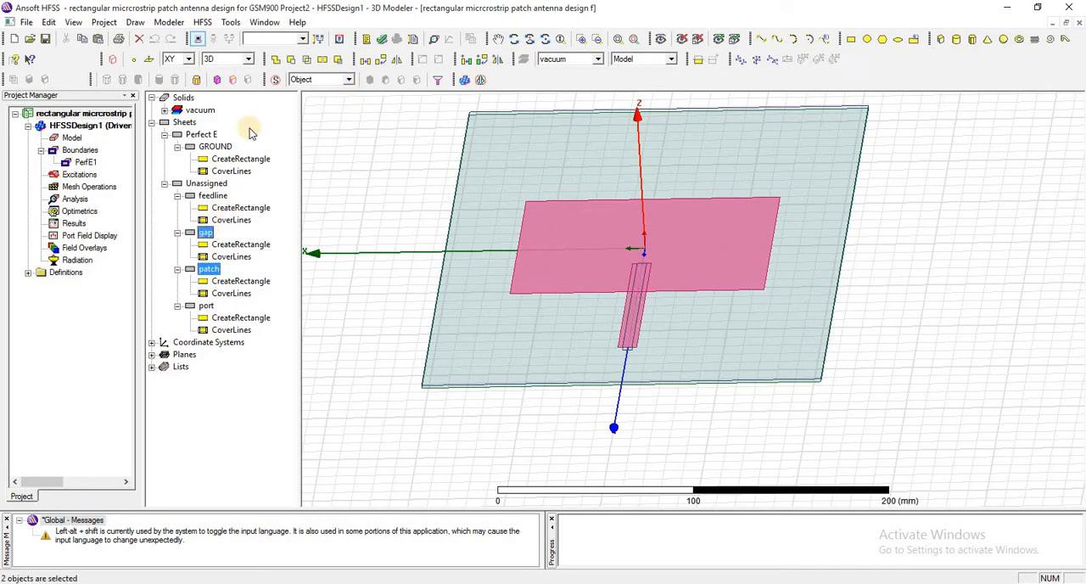
{"action": "left_click", "coordinate": [289, 59]}
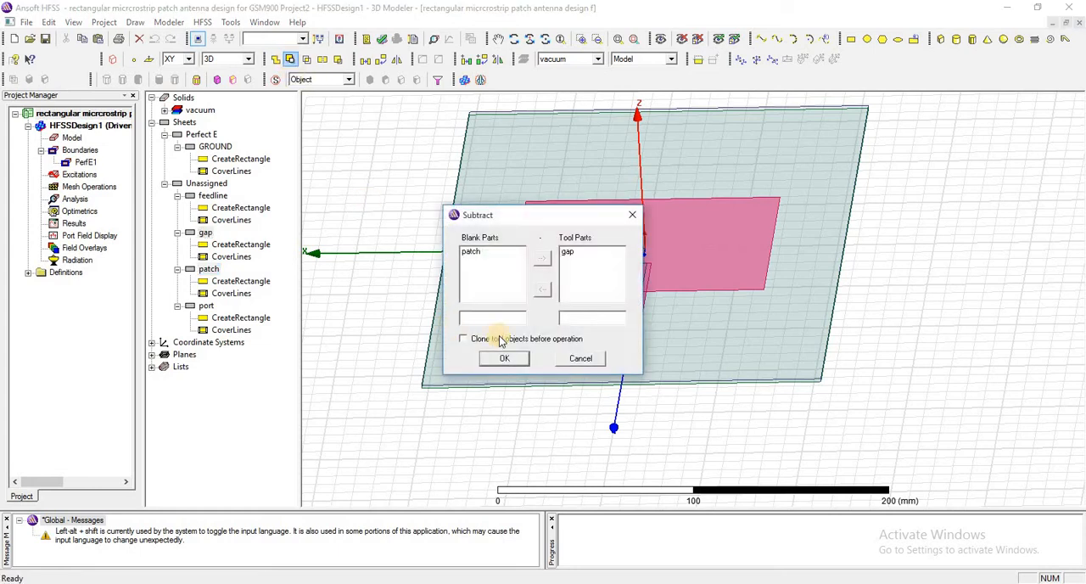
{"action": "left_click", "coordinate": [509, 360]}
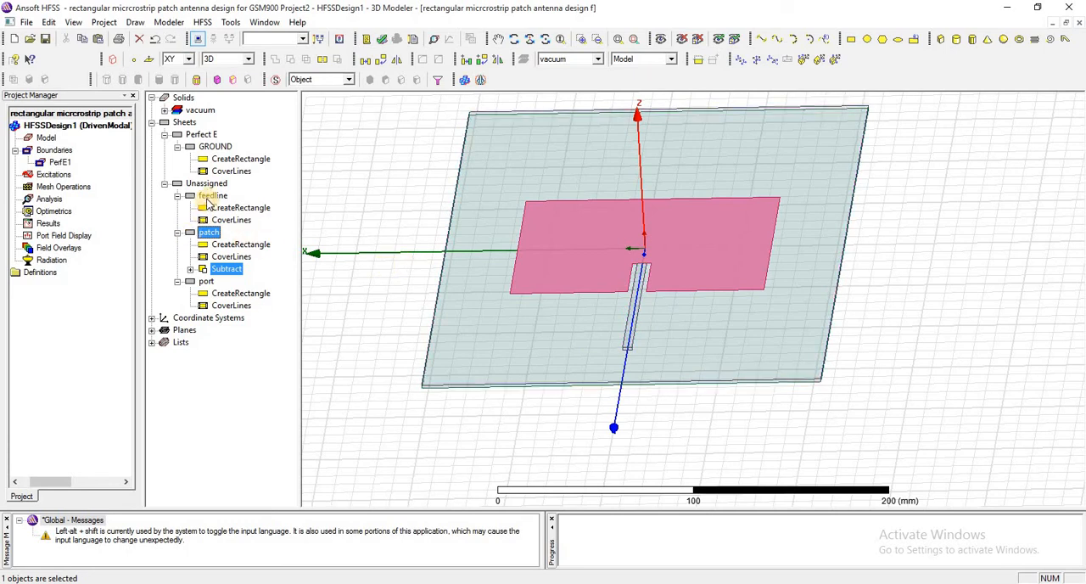
Unite the notched patch with the feedline into a single sheet, keeping patch as the base object
{"action": "left_click", "coordinate": [210, 234]}
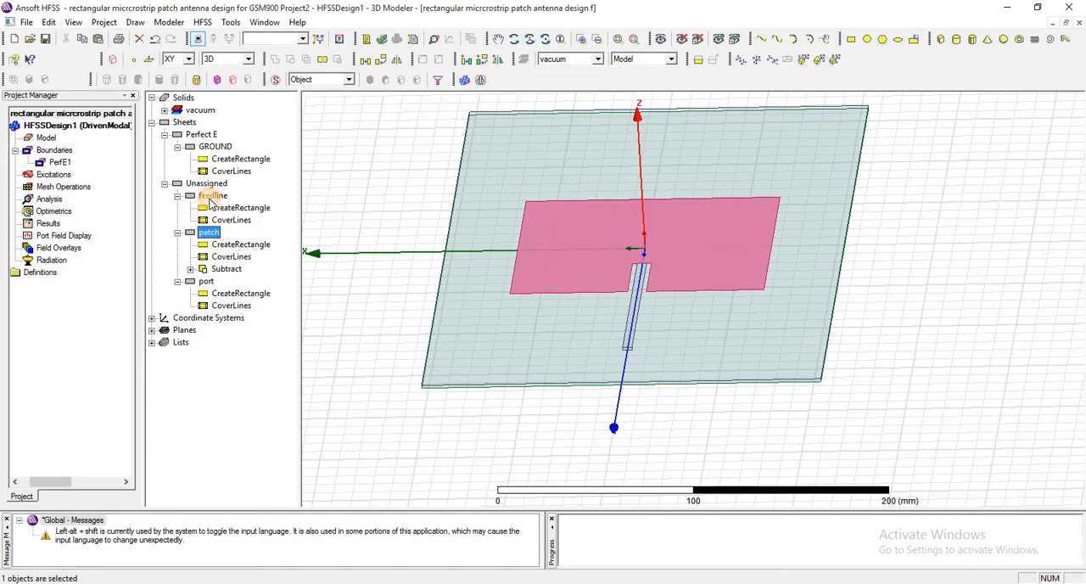
{"action": "left_click", "coordinate": [211, 198]}
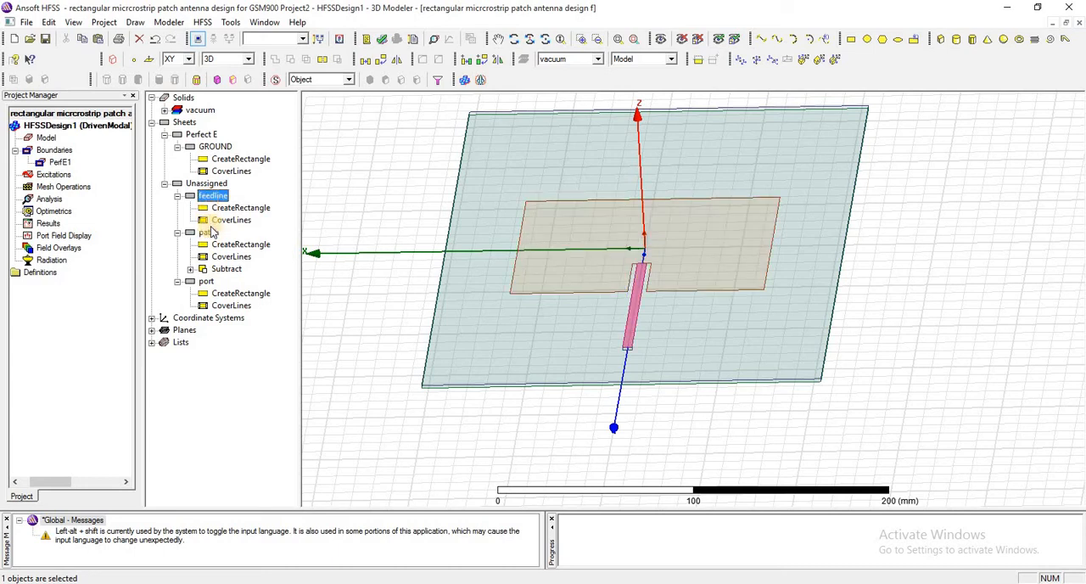
{"action": "left_click", "coordinate": [209, 233]}
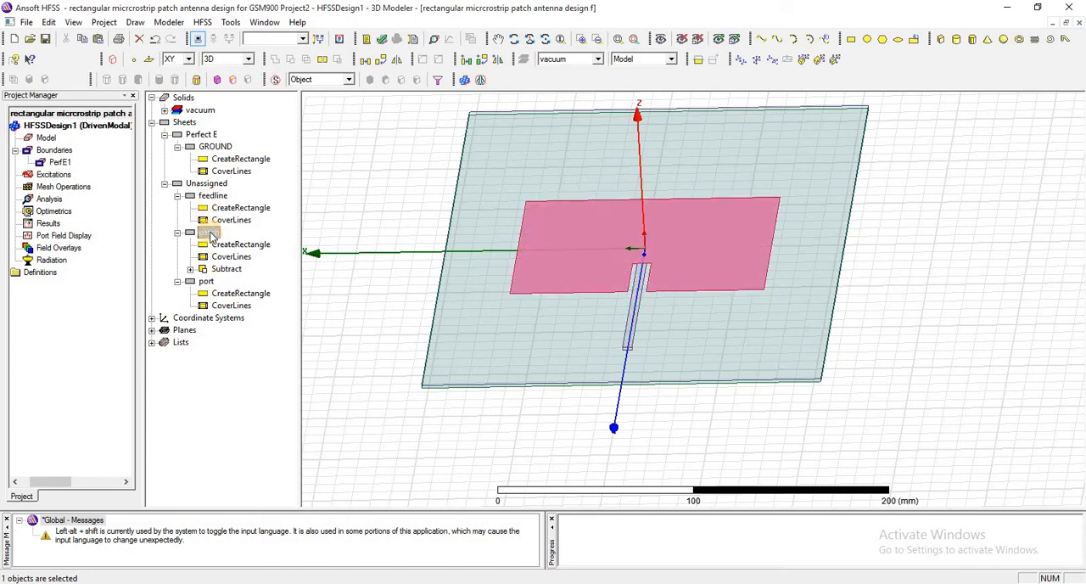
{"action": "left_click", "coordinate": [213, 196], "text": "ctrl"}
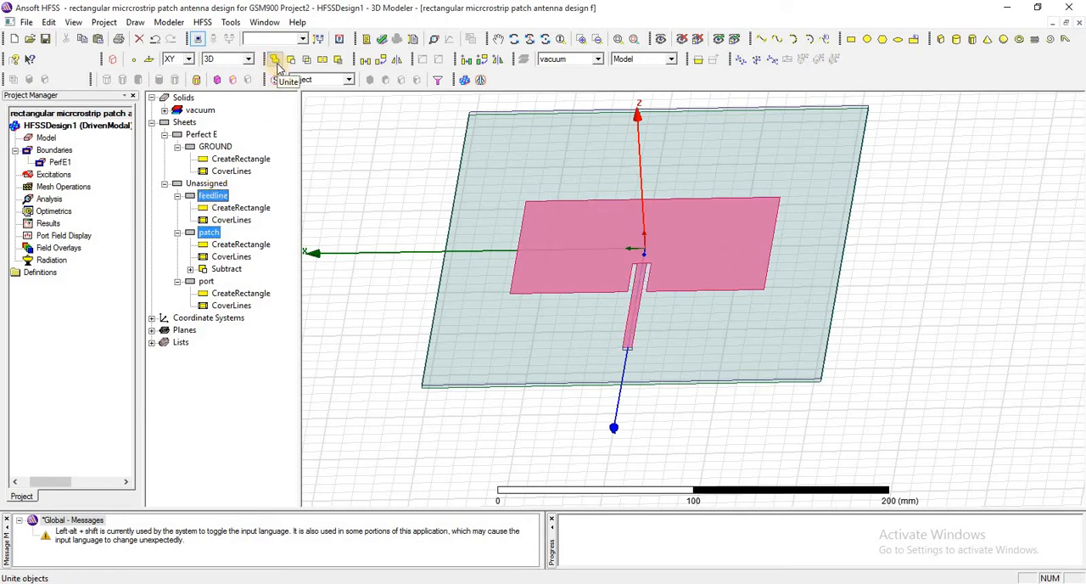
{"action": "left_click", "coordinate": [378, 214]}
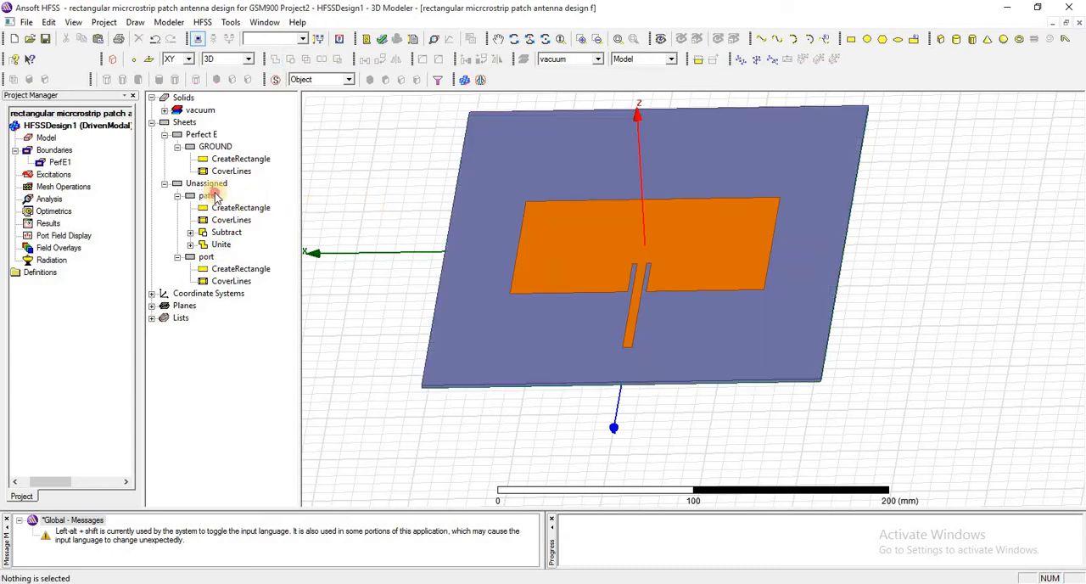
Assign a Perfect E boundary named PerfE2 to the united patch sheet, without an infinite ground plane
{"action": "left_click", "coordinate": [213, 196]}
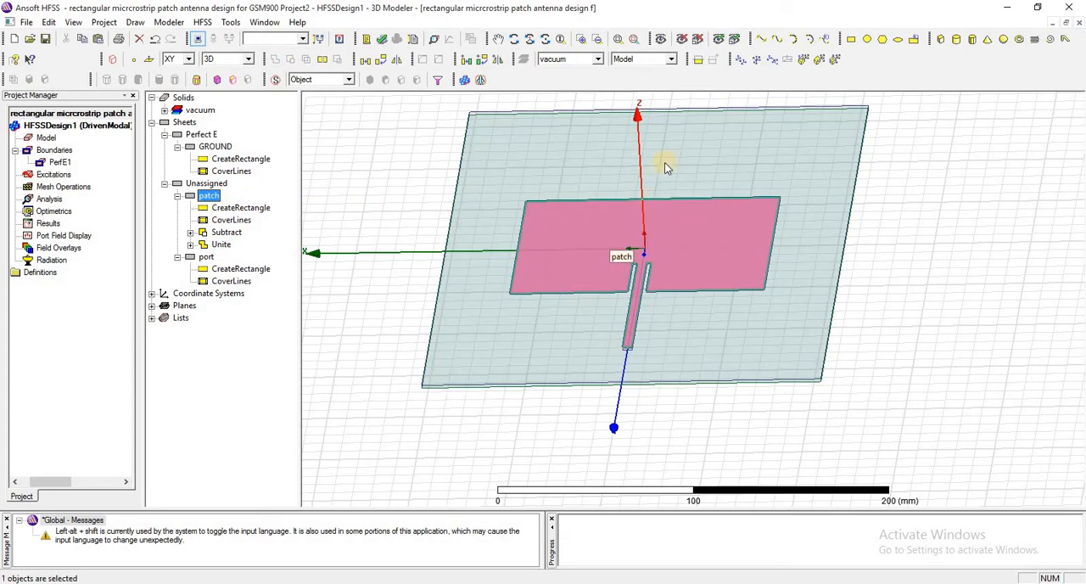
{"action": "left_click", "coordinate": [513, 38]}
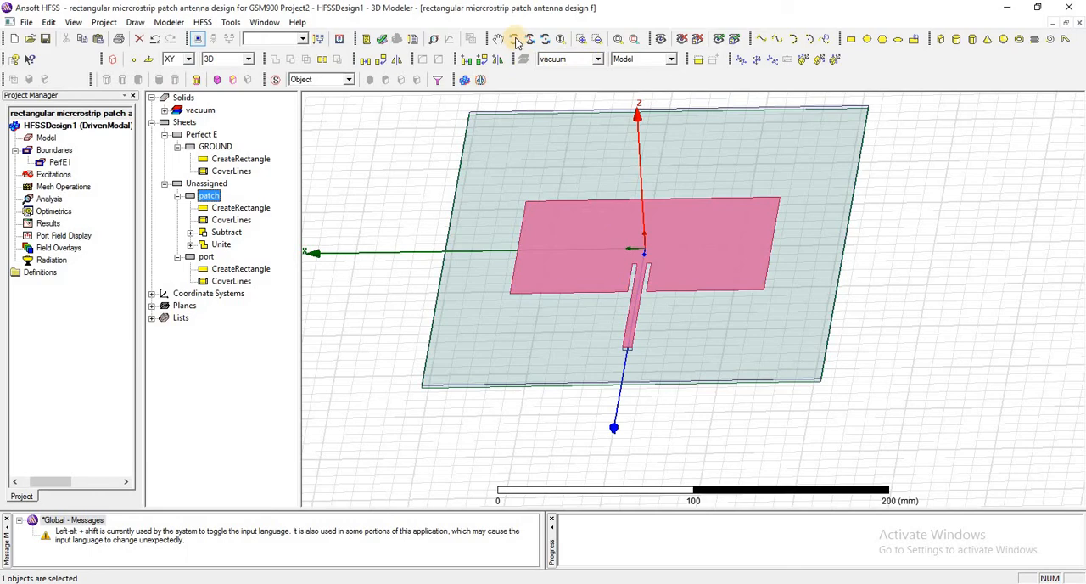
{"action": "mouse_move", "coordinate": [561, 200]}
{"action": "left_mouse_down"}
{"action": "mouse_move", "coordinate": [585, 266]}
{"action": "mouse_move", "coordinate": [582, 147]}
{"action": "mouse_move", "coordinate": [579, 209]}
{"action": "mouse_move", "coordinate": [563, 182]}
{"action": "left_mouse_up"}
{"action": "right_click", "coordinate": [568, 188]}
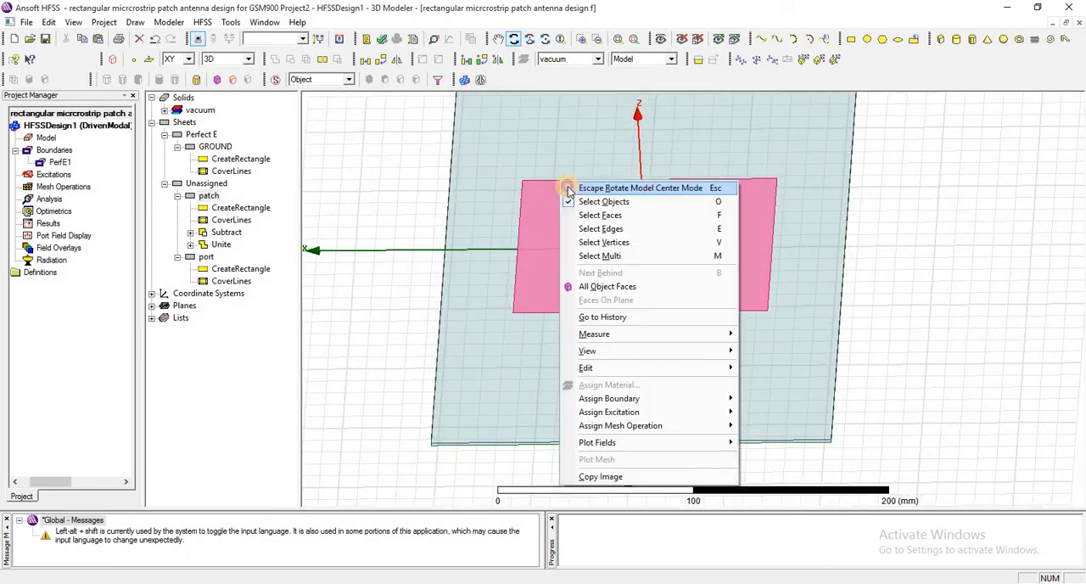
{"action": "left_click", "coordinate": [569, 189]}
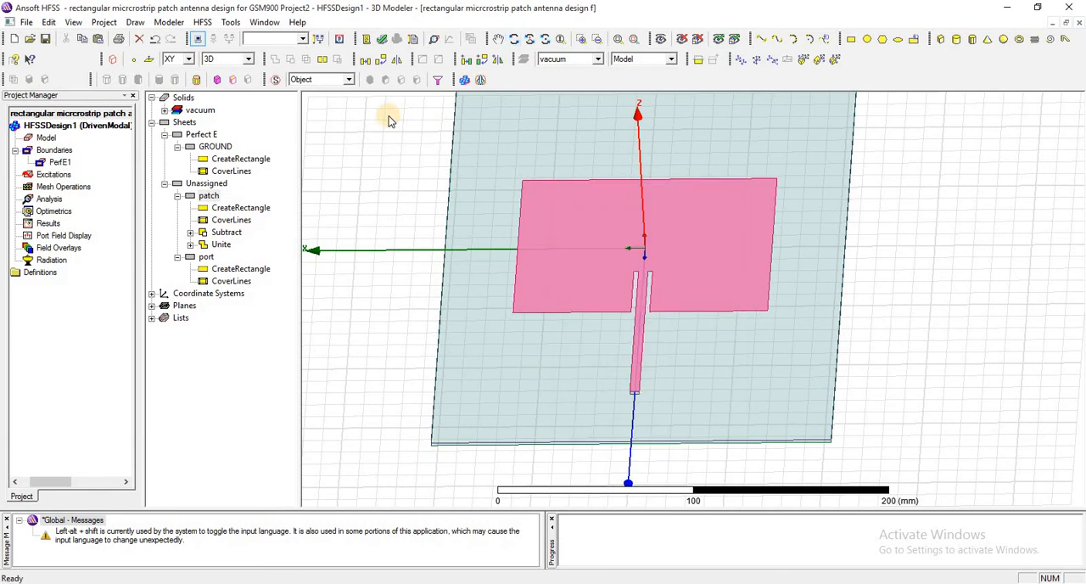
{"action": "left_click", "coordinate": [209, 196]}
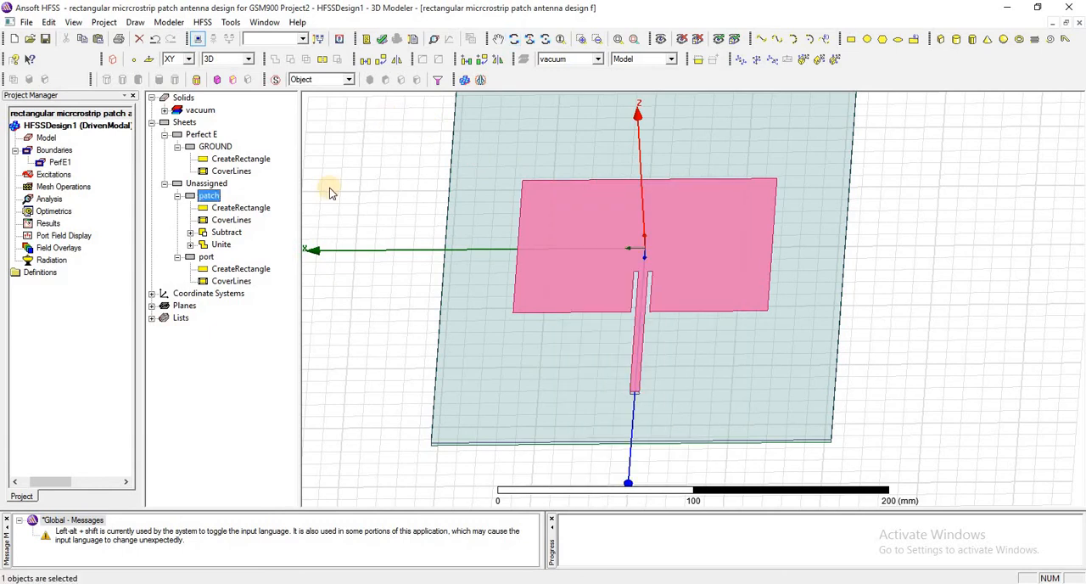
{"action": "right_click", "coordinate": [208, 197]}
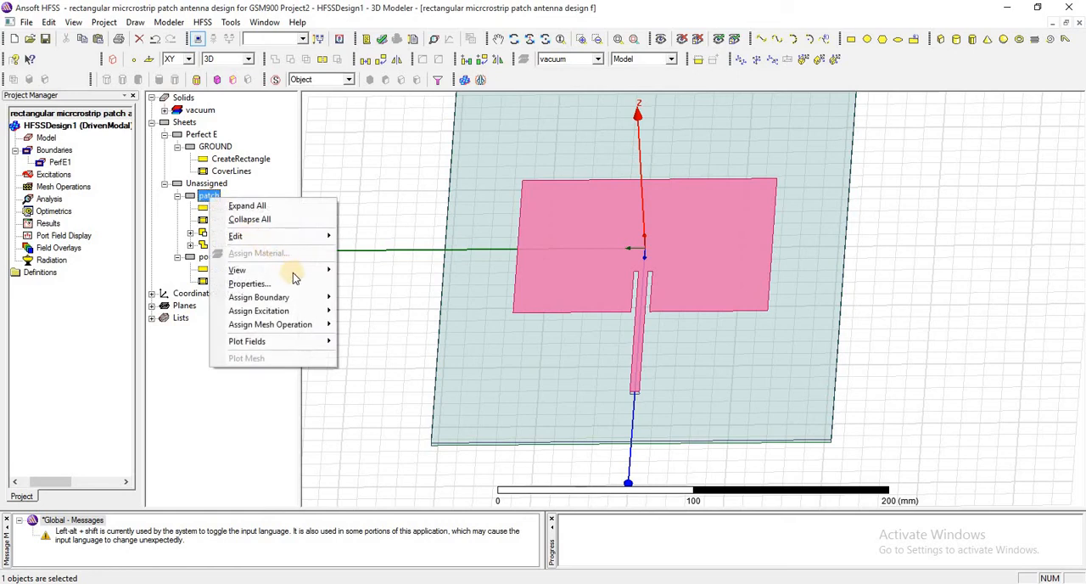
{"action": "mouse_move", "coordinate": [307, 299]}
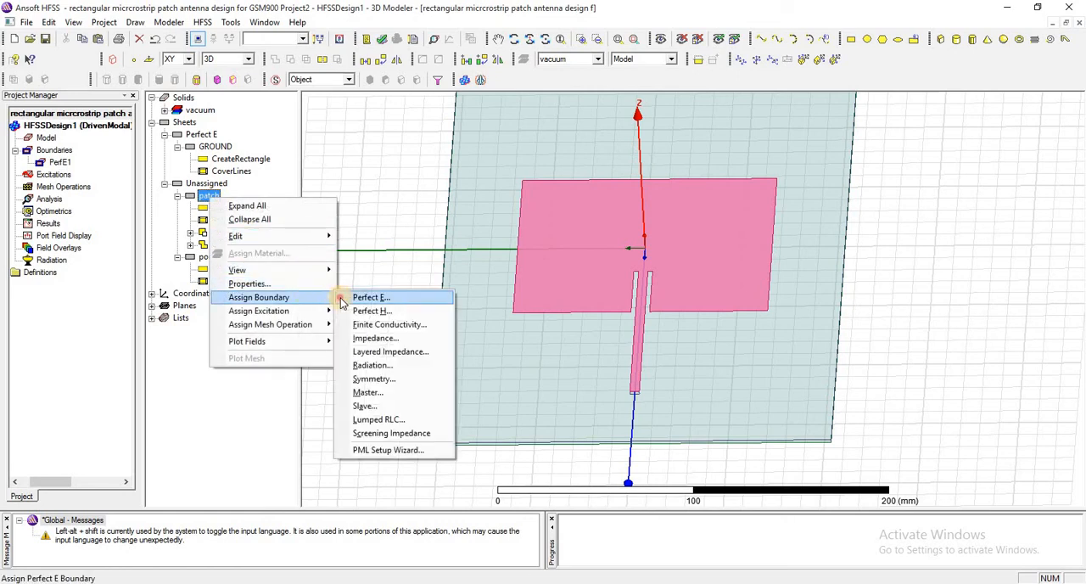
{"action": "left_click", "coordinate": [361, 297]}
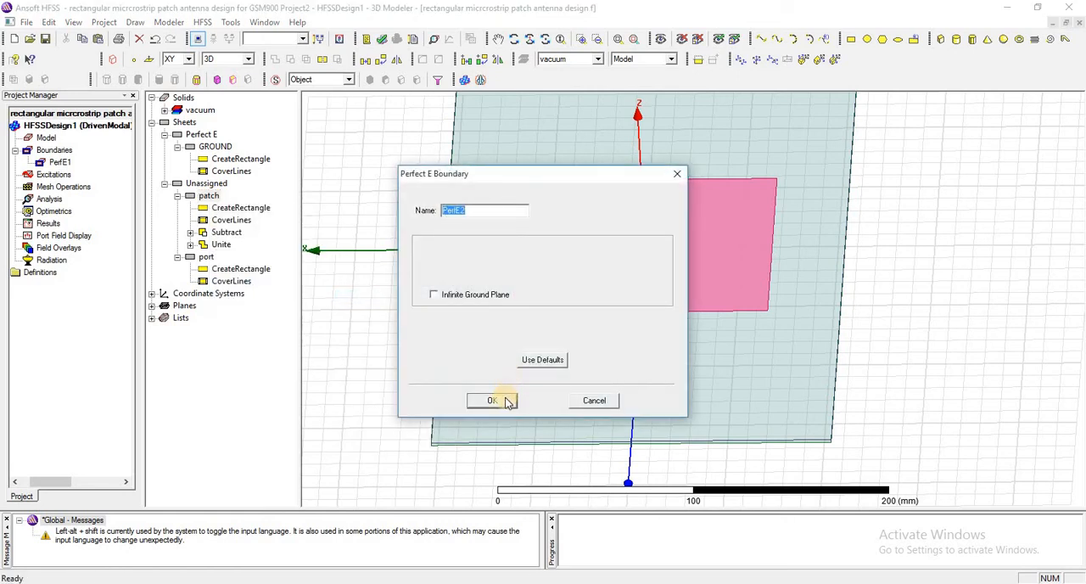
{"action": "left_click", "coordinate": [501, 398]}
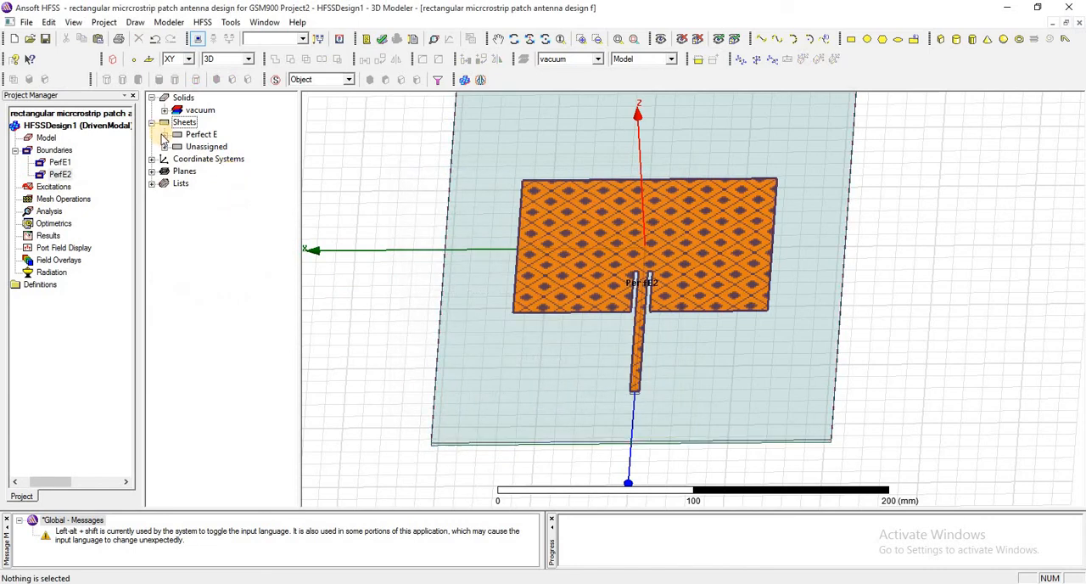
Select the unassigned port sheet in the model and examine it up close at the feed line's outer end
{"action": "left_click", "coordinate": [165, 134]}
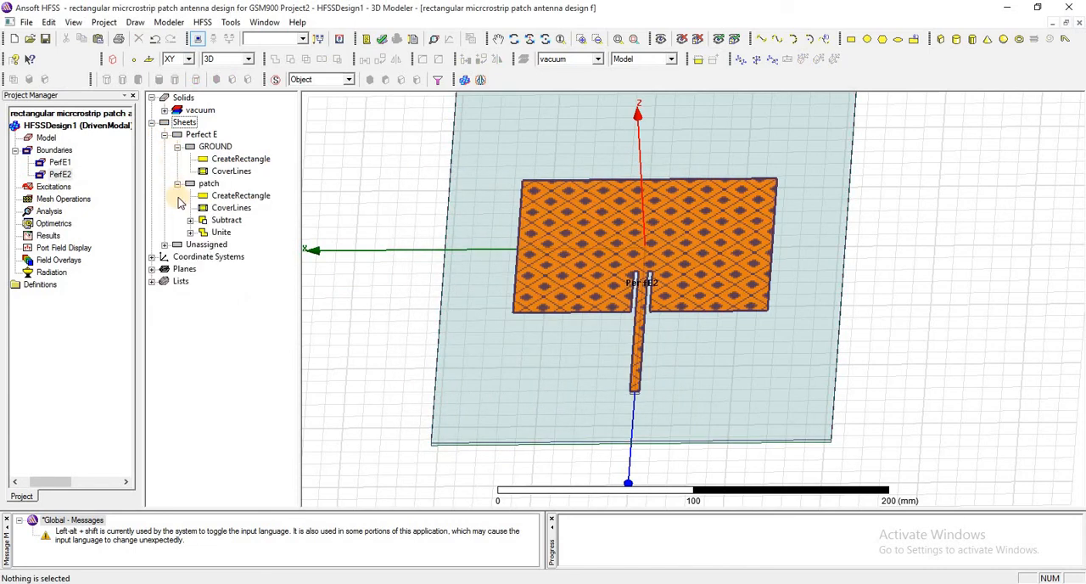
{"action": "left_click", "coordinate": [165, 244]}
{"action": "left_click", "coordinate": [206, 256]}
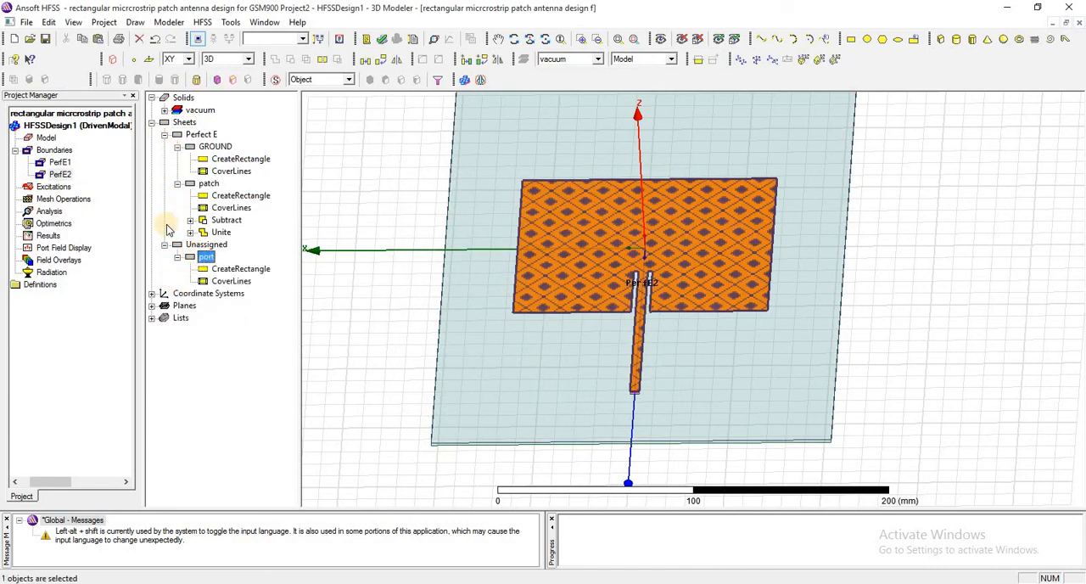
{"action": "left_click", "coordinate": [52, 150]}
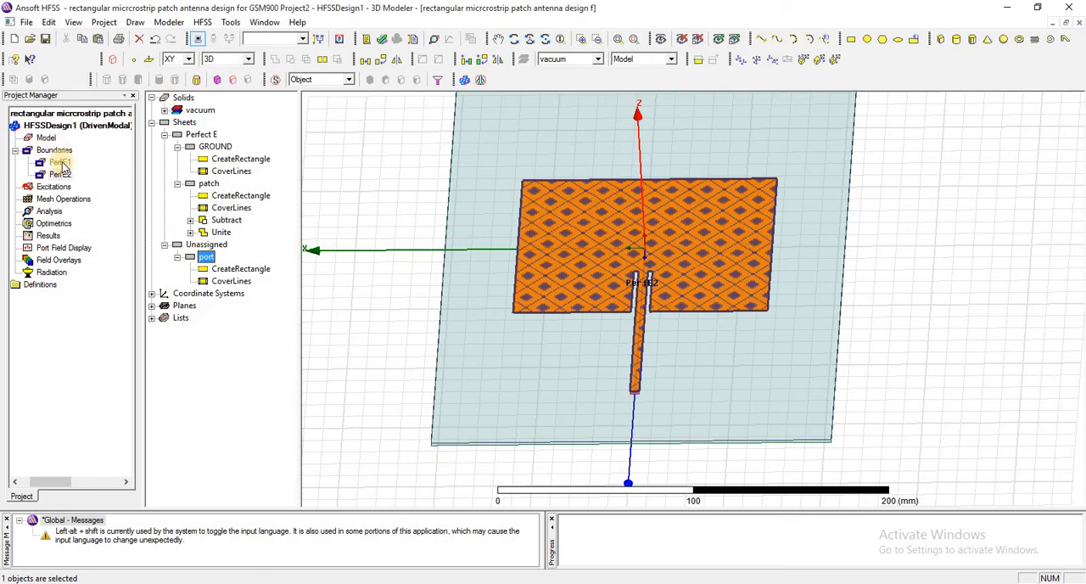
{"action": "left_click", "coordinate": [206, 256]}
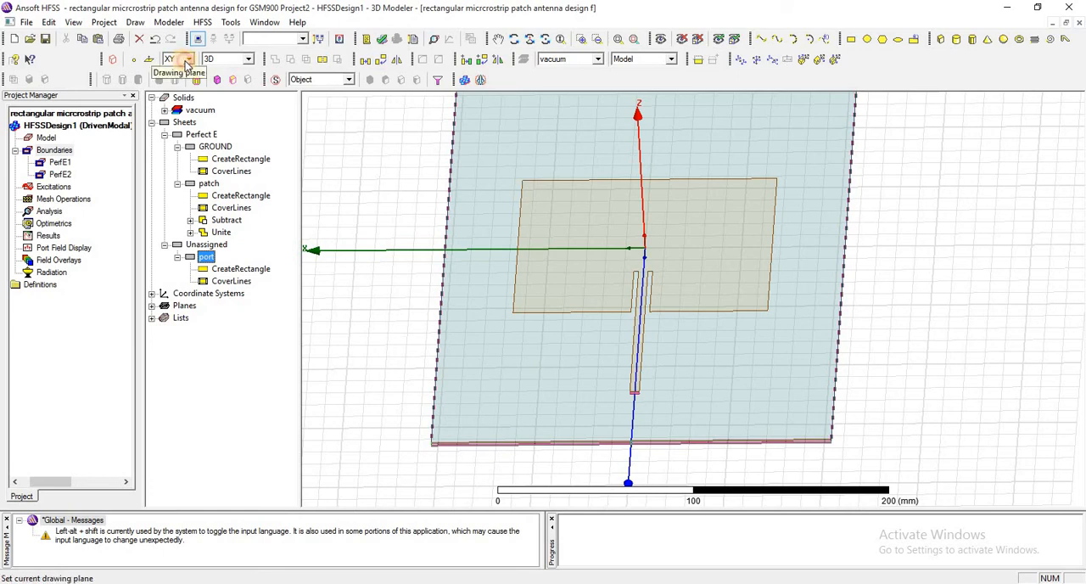
{"action": "left_click", "coordinate": [186, 61]}
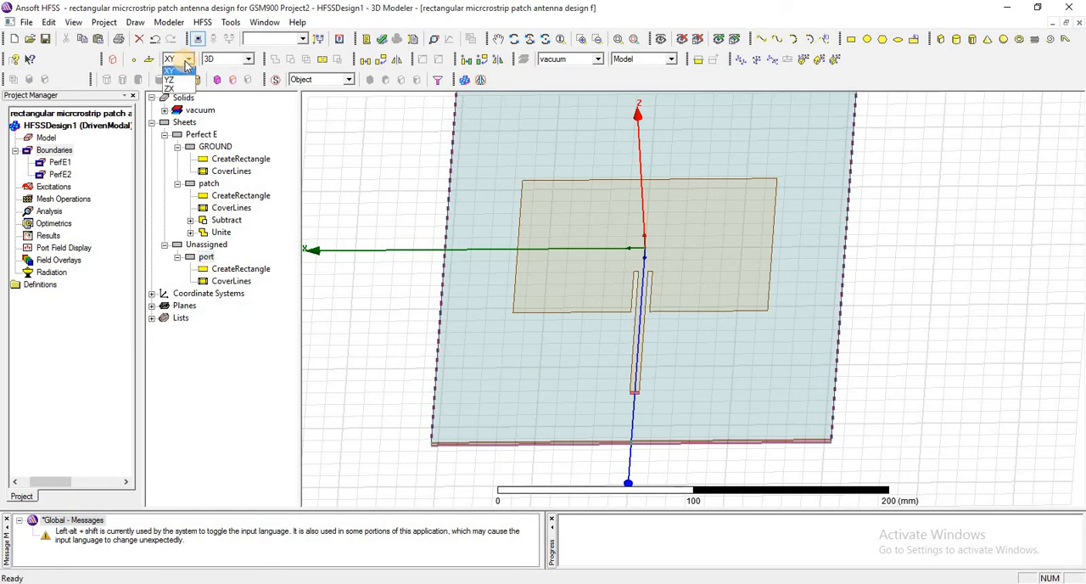
{"action": "left_click", "coordinate": [180, 70]}
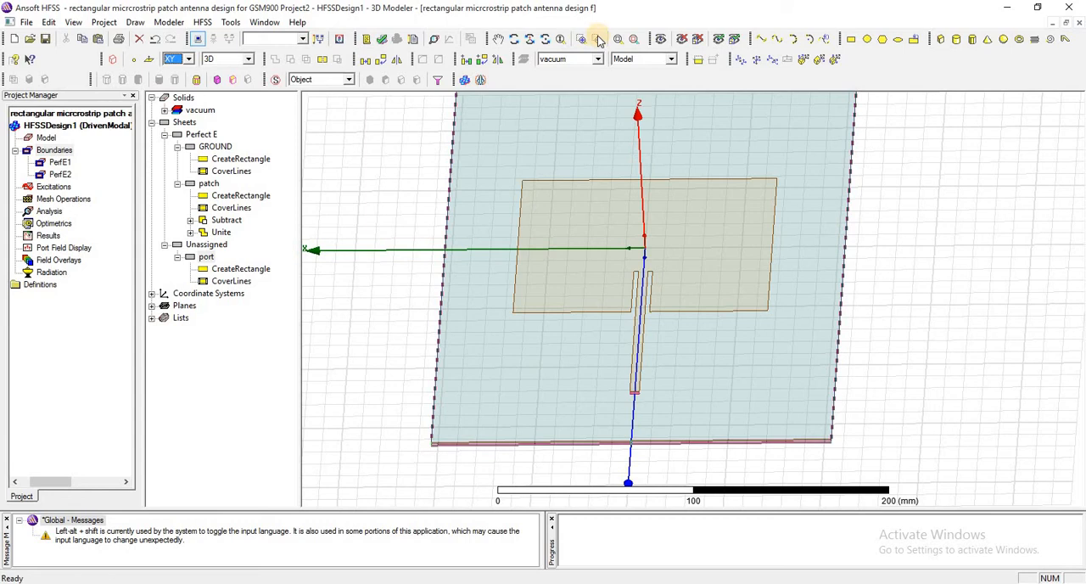
{"action": "left_click", "coordinate": [507, 41]}
{"action": "left_click_drag", "start_coordinate": [572, 230], "coordinate": [542, 102]}
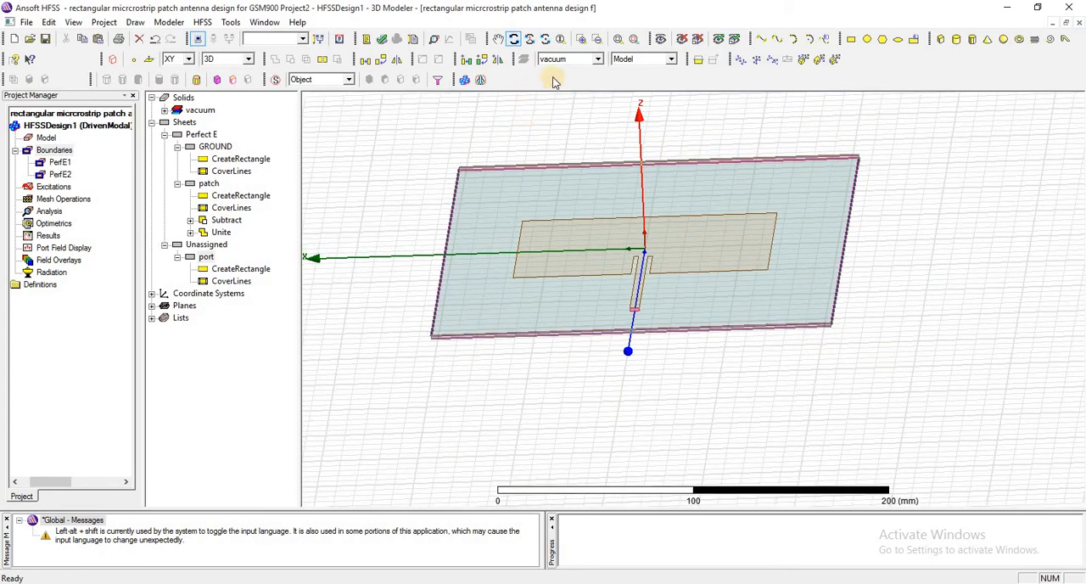
{"action": "left_click", "coordinate": [581, 40]}
{"action": "left_click_drag", "start_coordinate": [599, 283], "coordinate": [662, 349]}
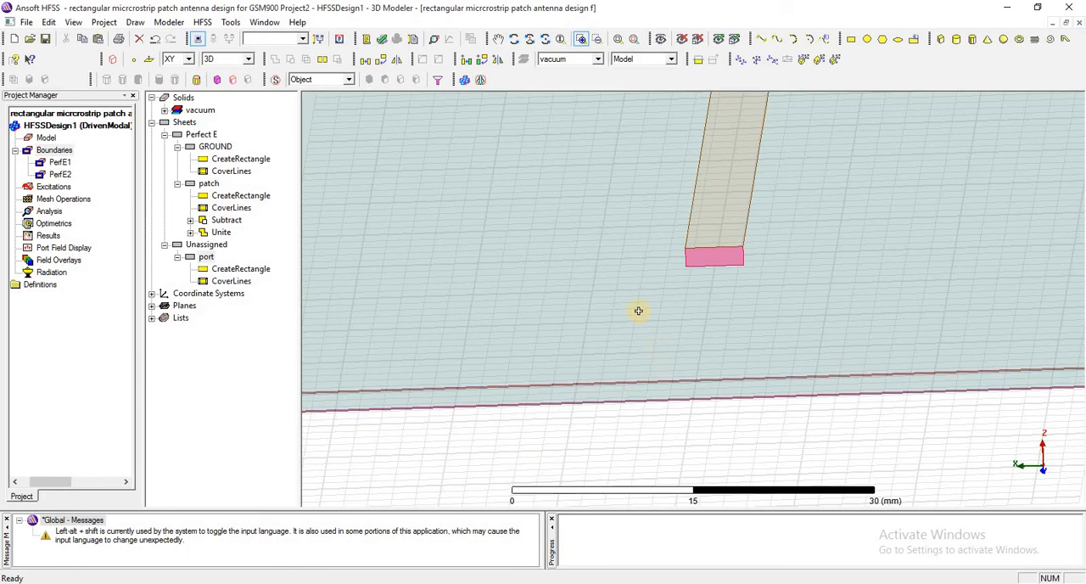
{"action": "right_click", "coordinate": [515, 149]}
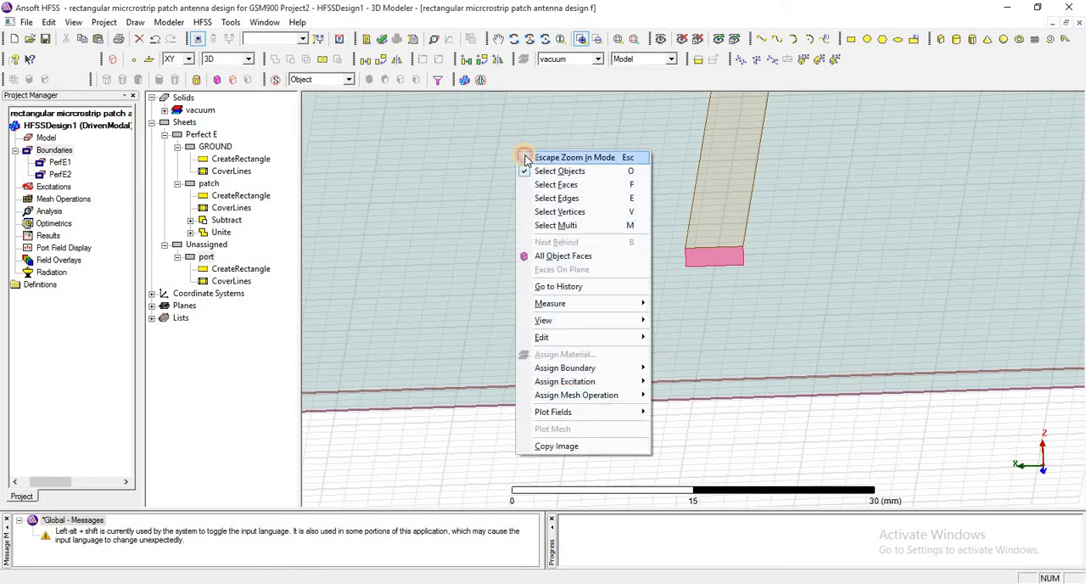
{"action": "left_click", "coordinate": [573, 158]}
Begin assigning a lumped port excitation named 1 to the port sheet, with 50 ohm resistance and 0 ohm reactance
{"action": "key", "text": "ctrl+d"}
{"action": "left_click", "coordinate": [209, 183]}
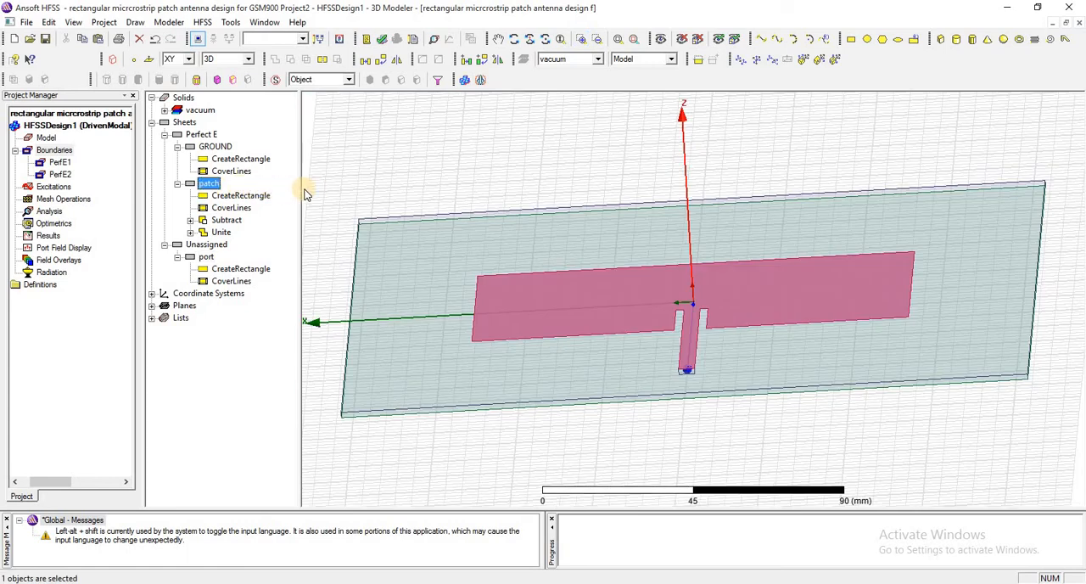
{"action": "left_click", "coordinate": [207, 258]}
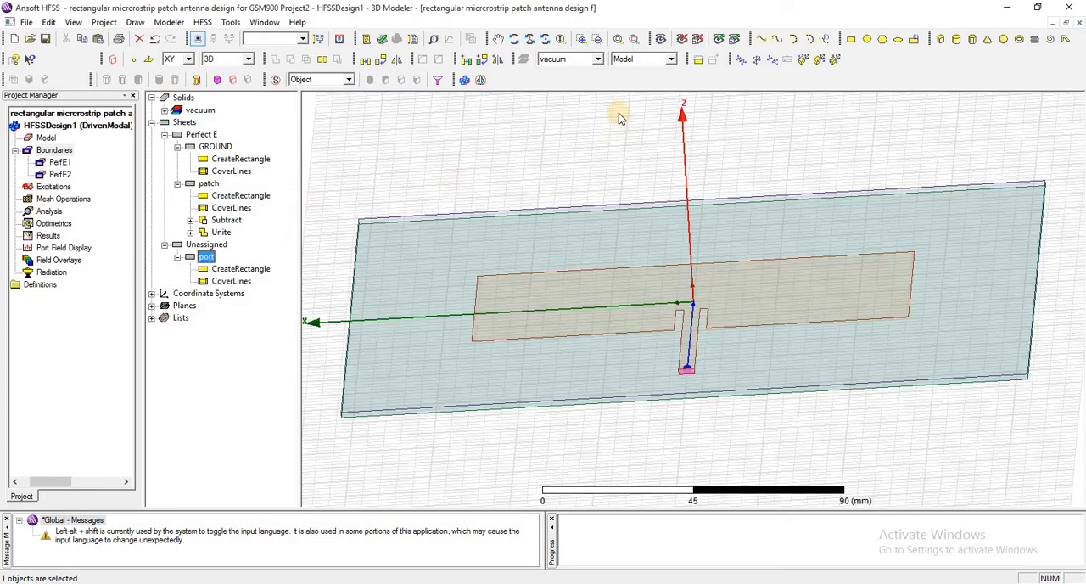
{"action": "left_click", "coordinate": [635, 41]}
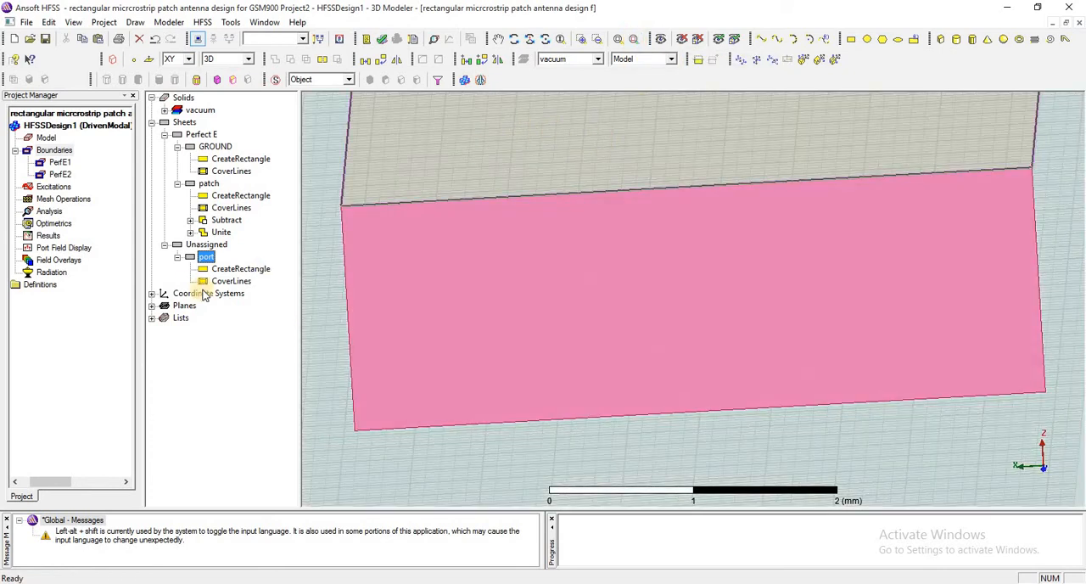
{"action": "left_click", "coordinate": [206, 257]}
{"action": "right_click", "coordinate": [206, 257]}
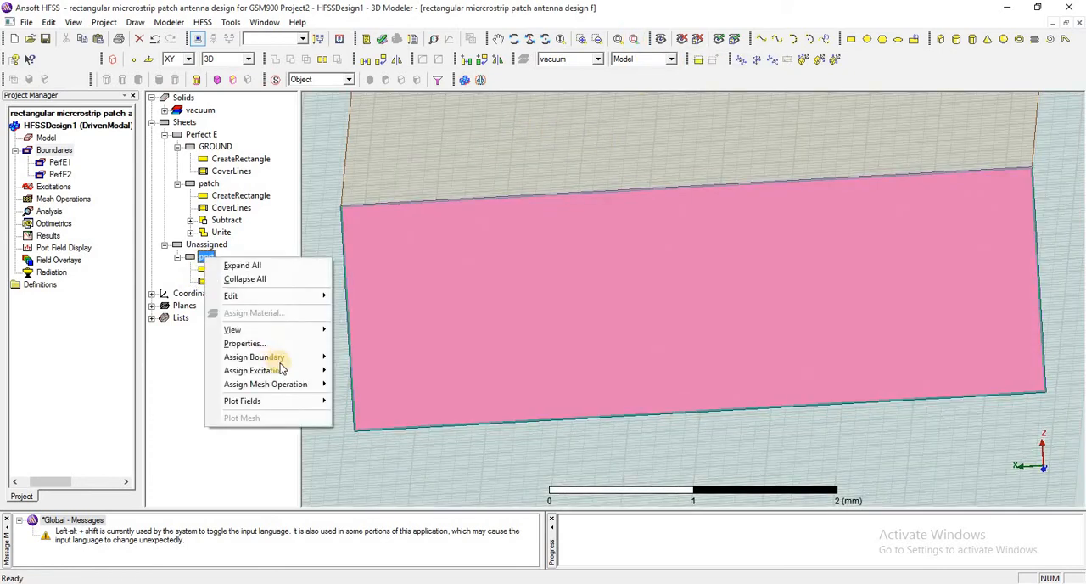
{"action": "mouse_move", "coordinate": [288, 371]}
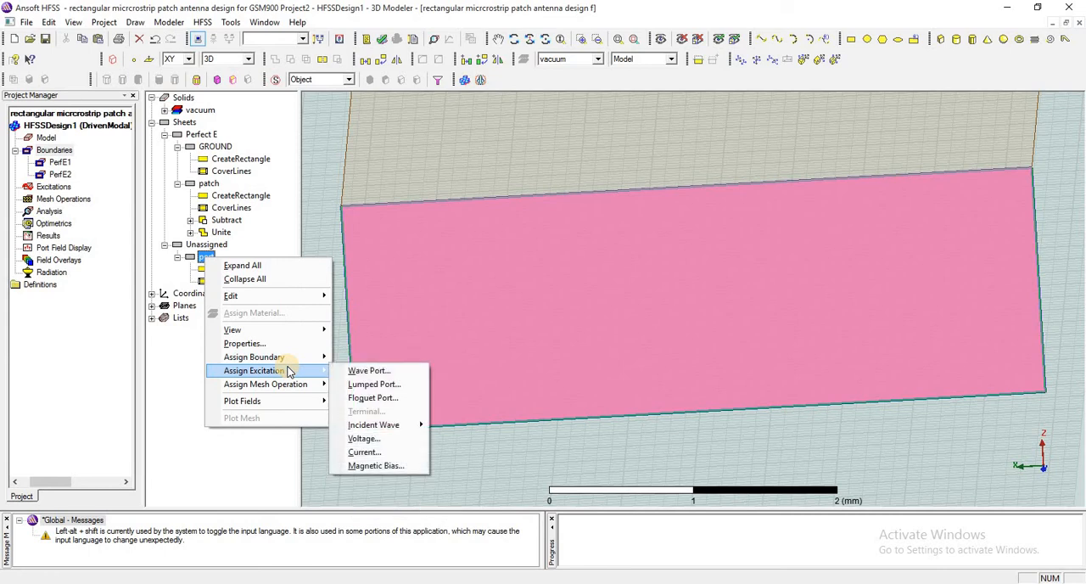
{"action": "left_click", "coordinate": [366, 385]}
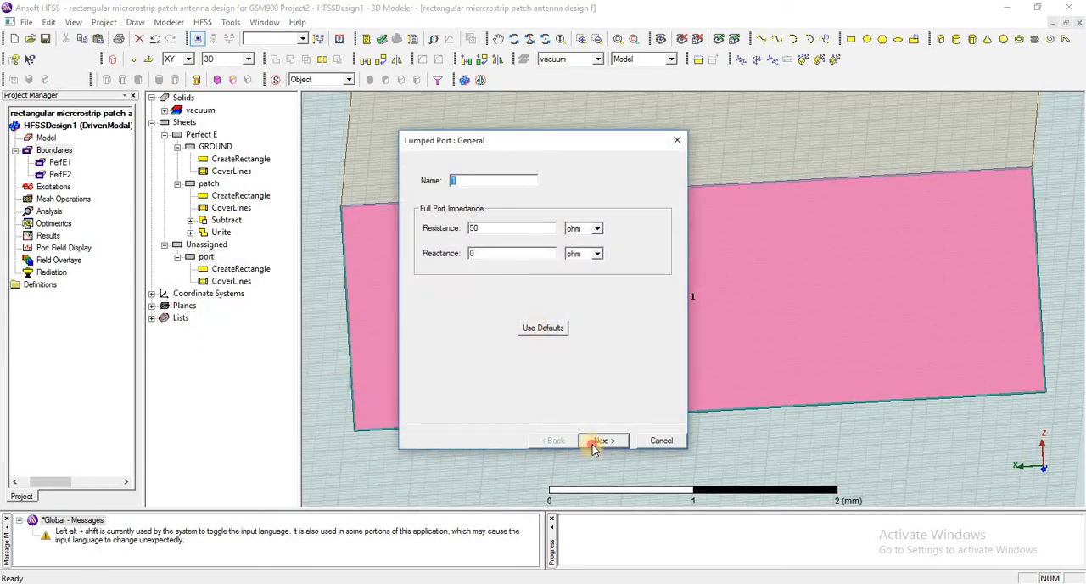
{"action": "left_click", "coordinate": [593, 444]}
Draw mode 1's integration line from the port's face centre about 0.7 mm up toward the feedline edge, and finish with 50 ohm renormalization
{"action": "left_click", "coordinate": [499, 214]}
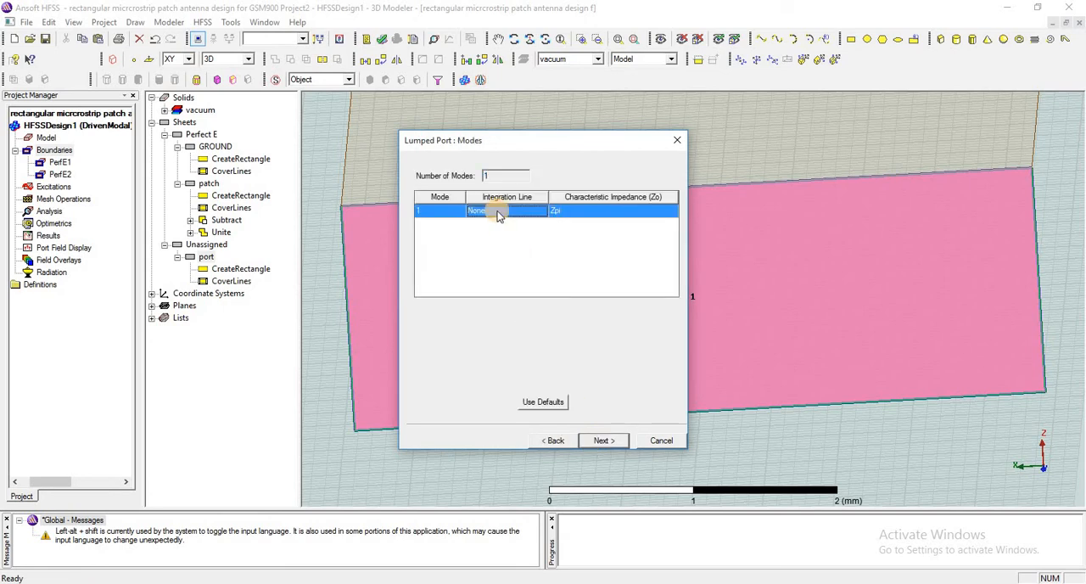
{"action": "left_click", "coordinate": [499, 213]}
{"action": "left_click", "coordinate": [499, 231]}
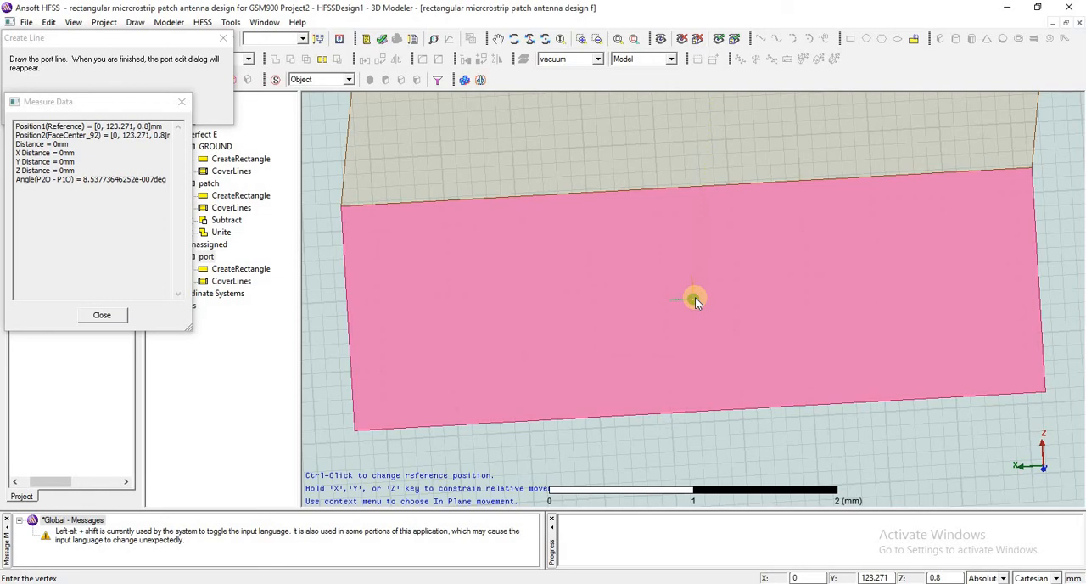
{"action": "left_click", "coordinate": [694, 299]}
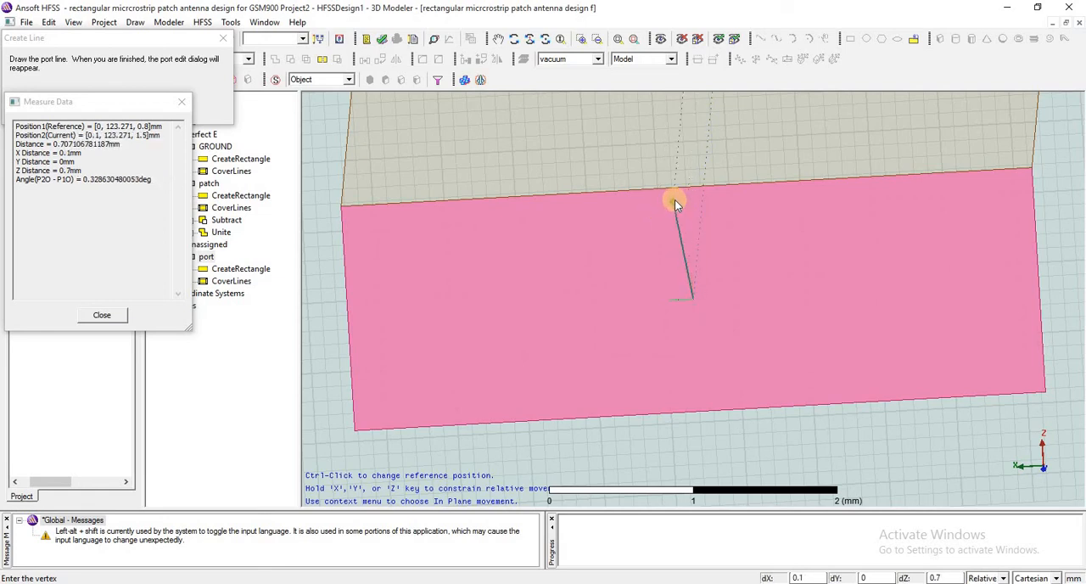
{"action": "left_click", "coordinate": [678, 200]}
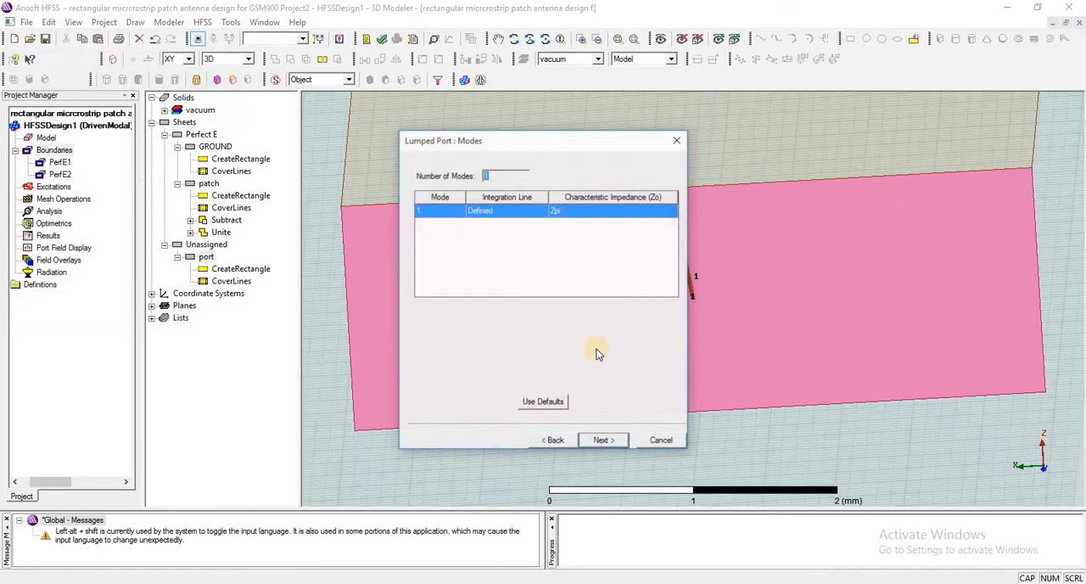
{"action": "left_click", "coordinate": [601, 440]}
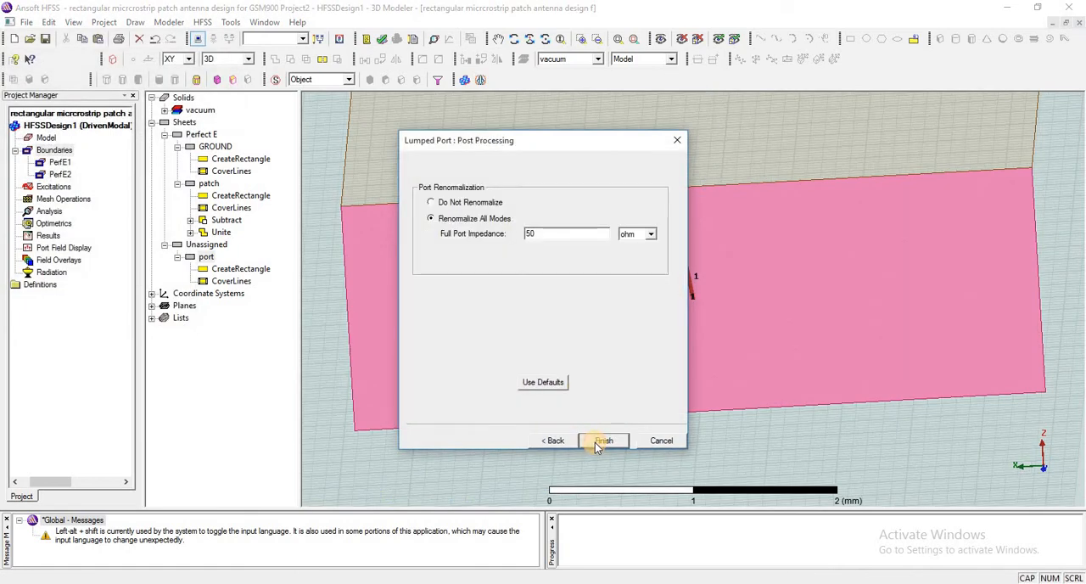
{"action": "left_click", "coordinate": [599, 441]}
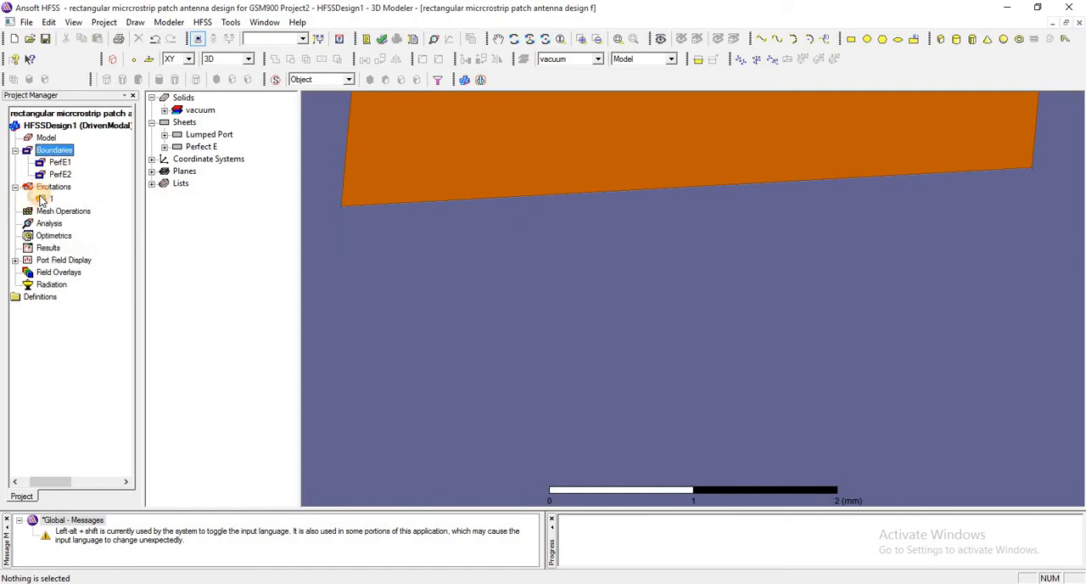
Review the lumped port excitation and the PerfE1 and PerfE2 boundaries highlighted on the whole antenna model
{"action": "left_click", "coordinate": [44, 198]}
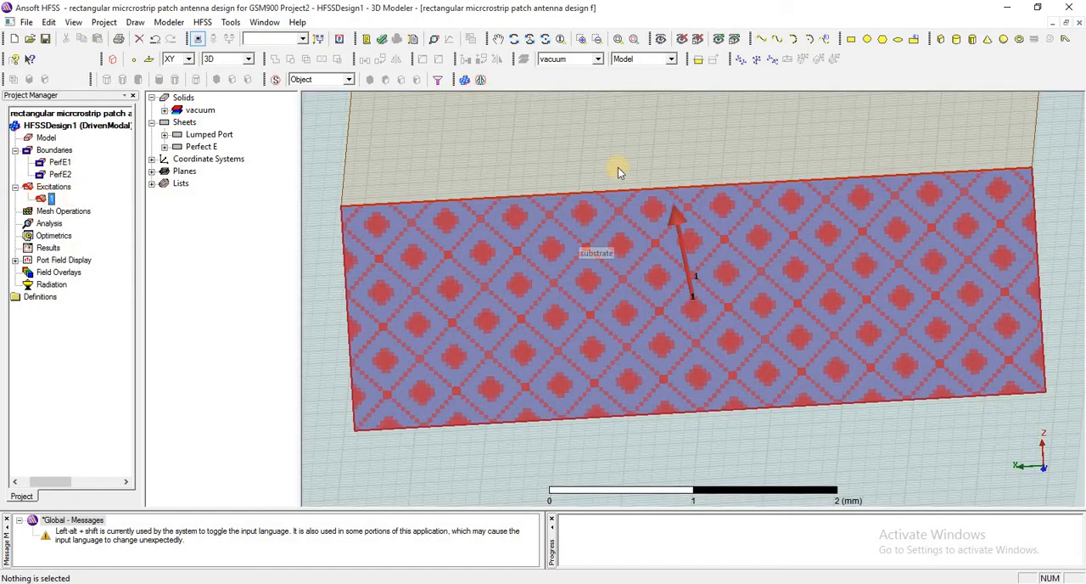
{"action": "left_click", "coordinate": [622, 45]}
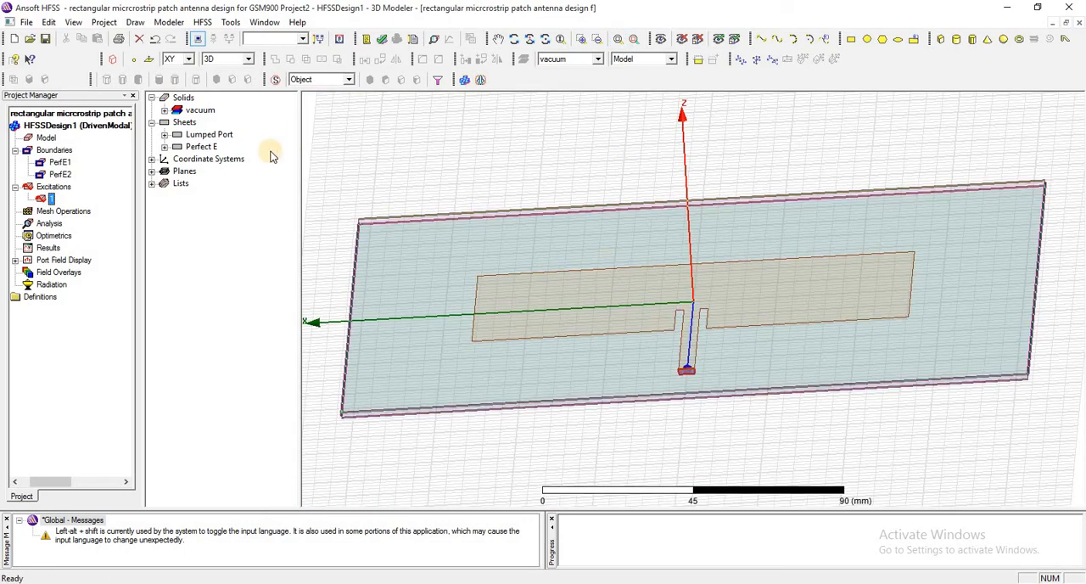
{"action": "left_click", "coordinate": [61, 162]}
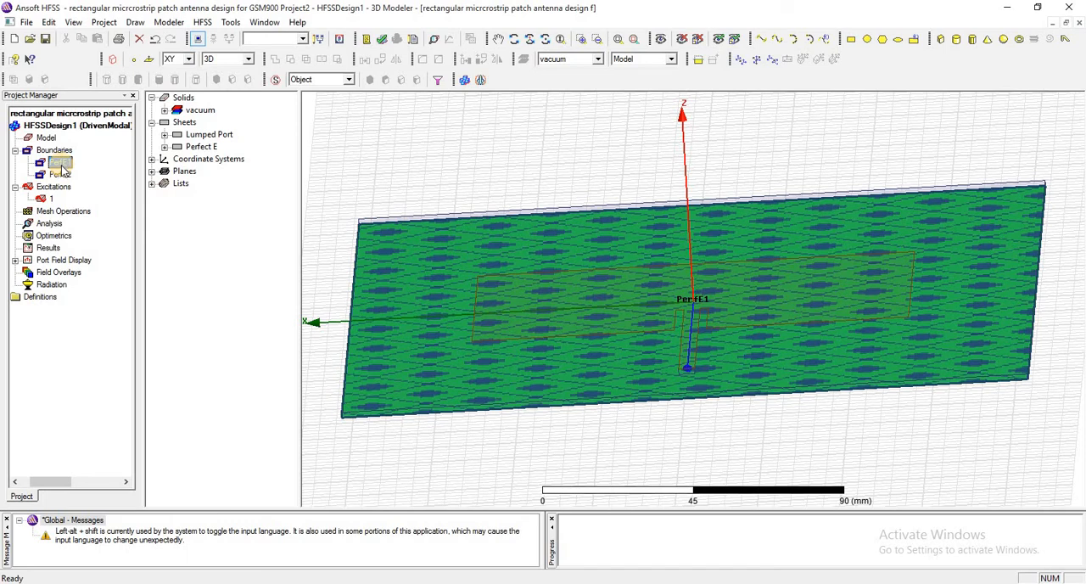
{"action": "left_click", "coordinate": [61, 175]}
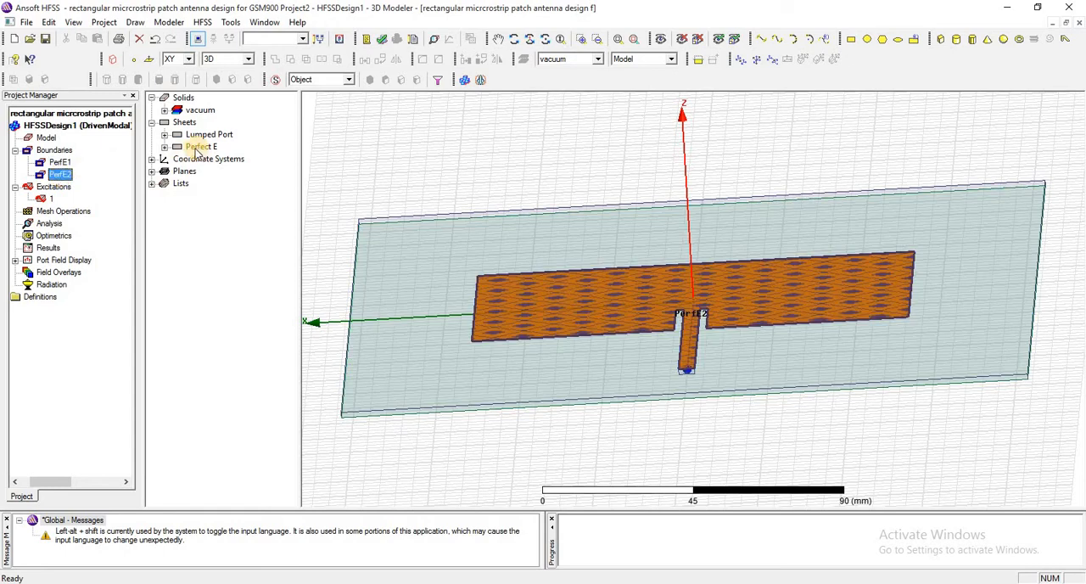
In the substrate's material assignment, edit the air definition into a material named mymaterial with relative permittivity 2.2
{"action": "left_click", "coordinate": [165, 111]}
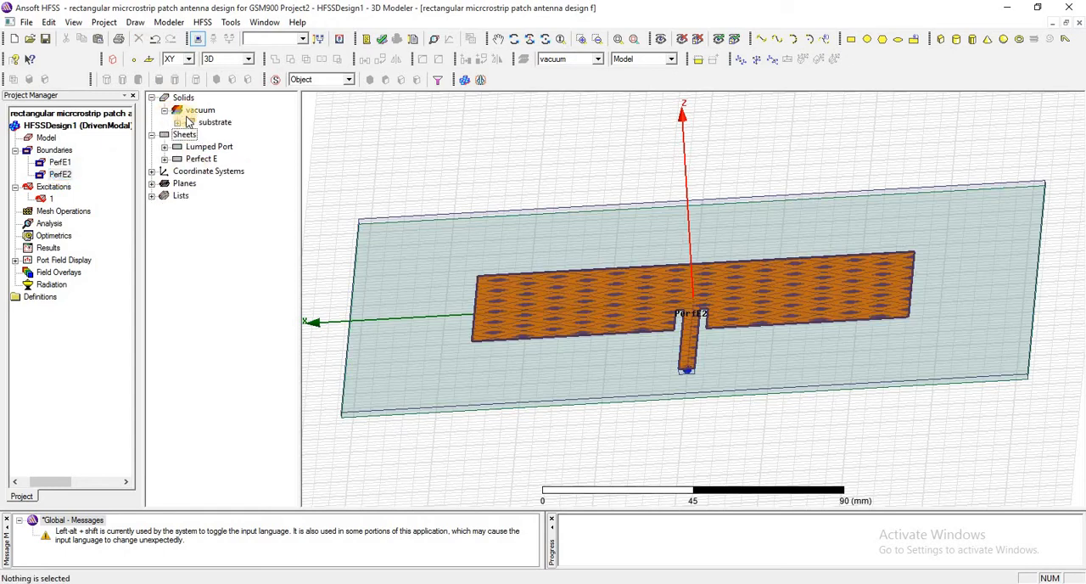
{"action": "left_click", "coordinate": [178, 122]}
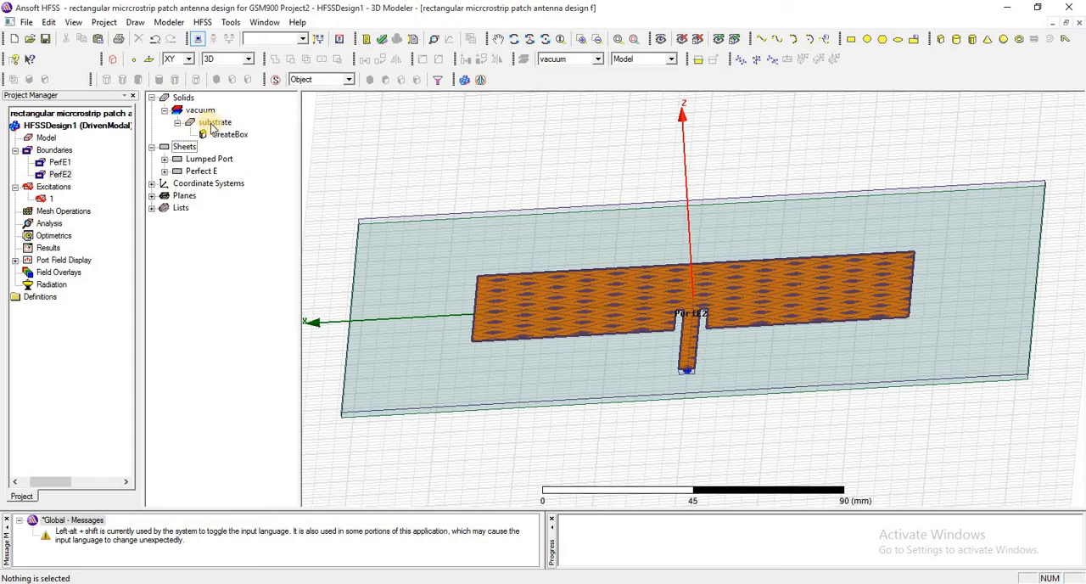
{"action": "left_click", "coordinate": [214, 123]}
{"action": "right_click", "coordinate": [214, 124]}
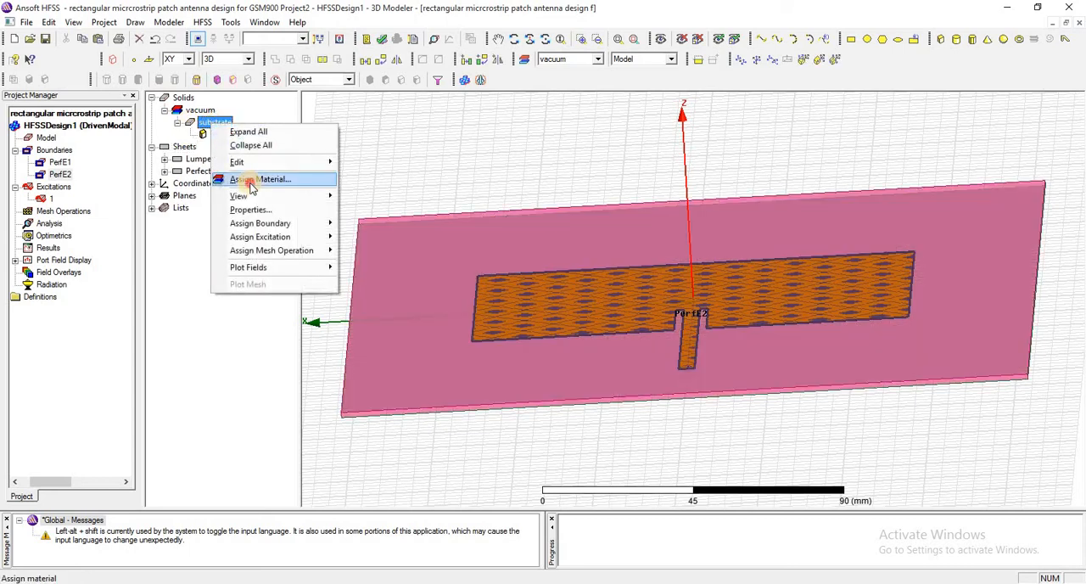
{"action": "left_click", "coordinate": [271, 180]}
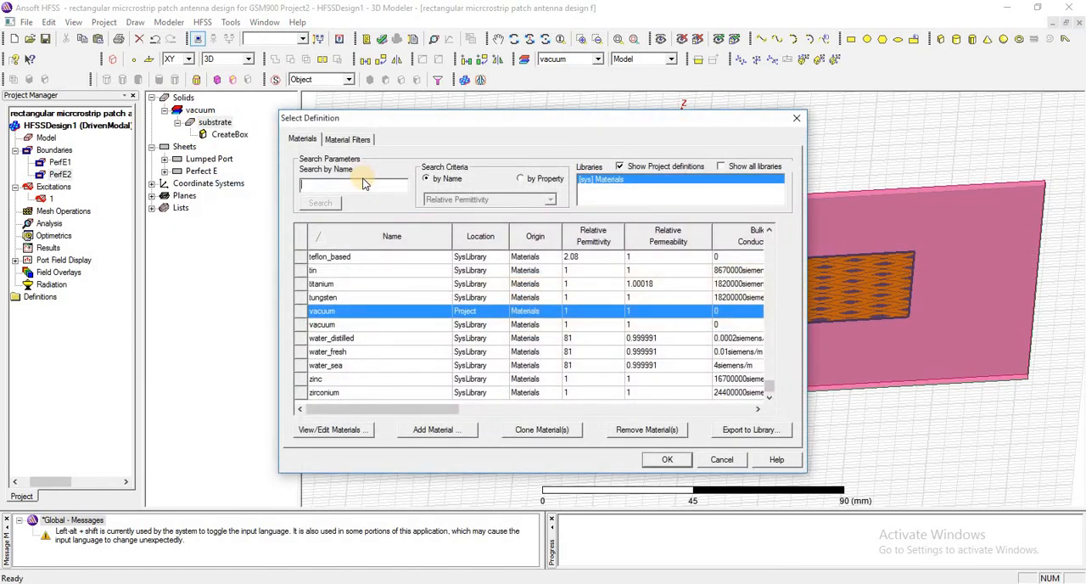
{"action": "left_click", "coordinate": [475, 435]}
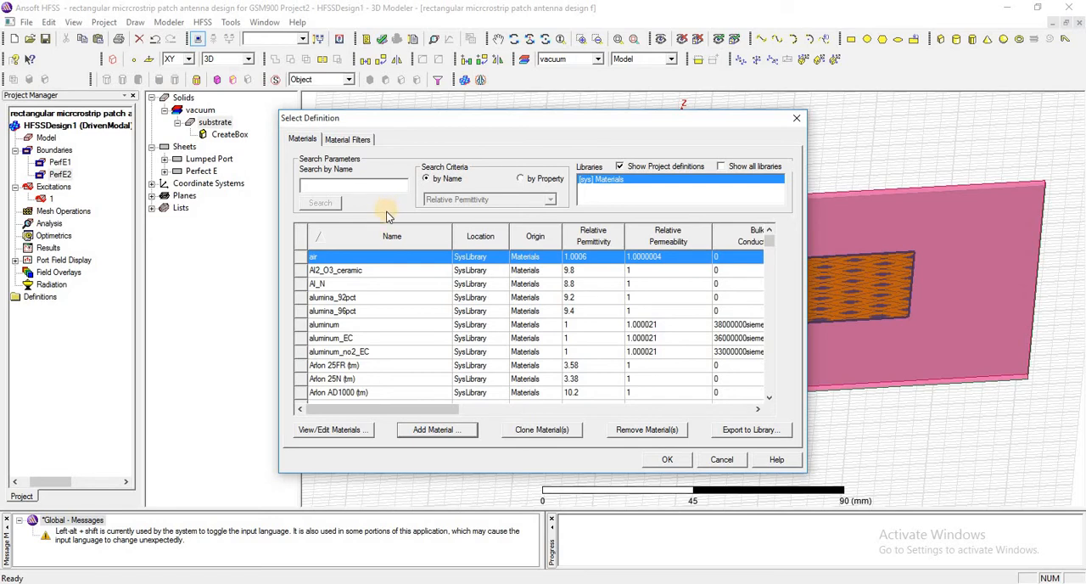
{"action": "left_click", "coordinate": [357, 429]}
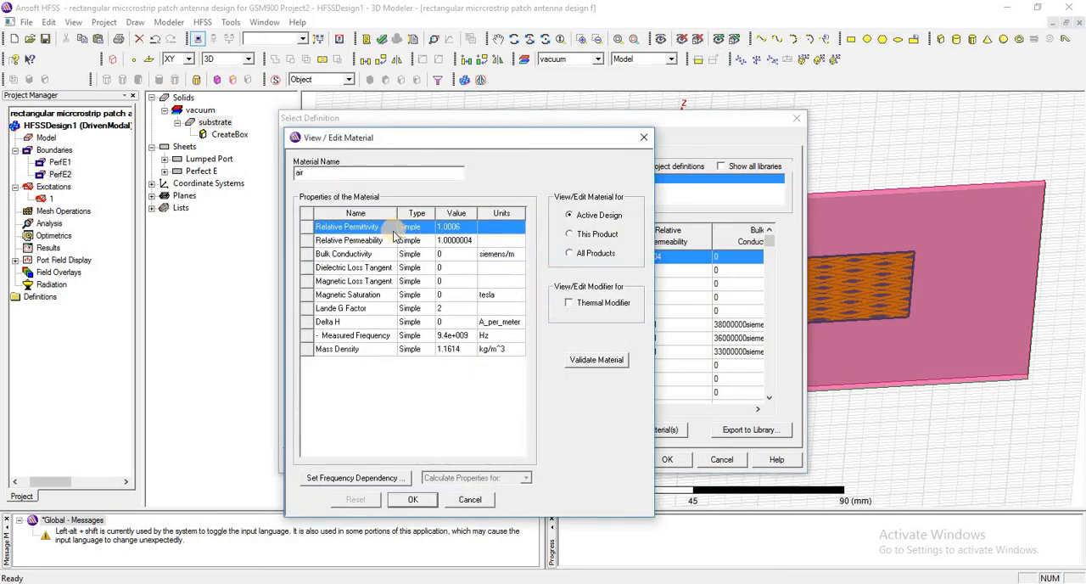
{"action": "left_click", "coordinate": [458, 226]}
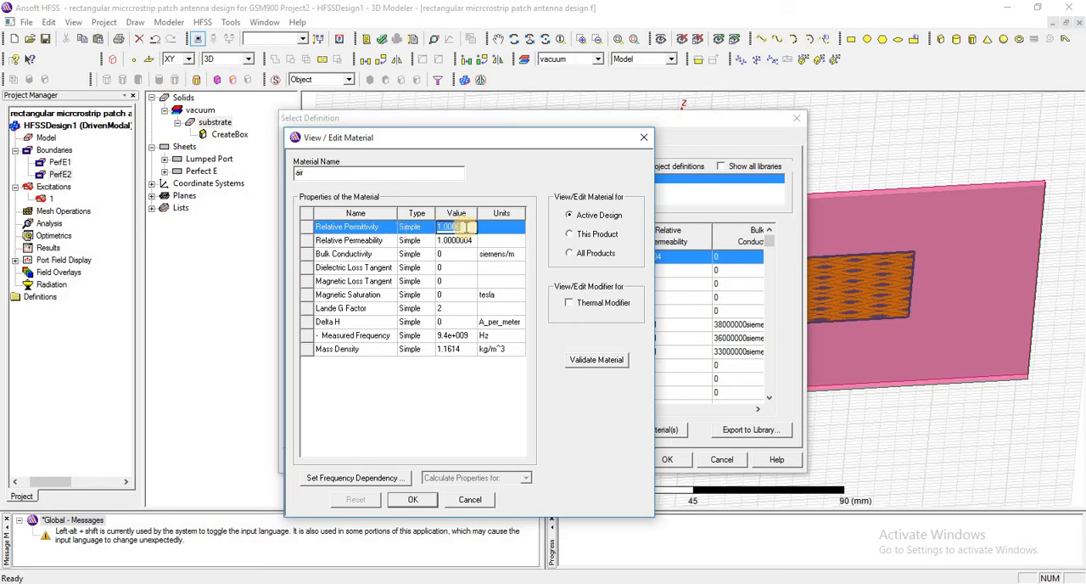
{"action": "type", "text": "2.2"}
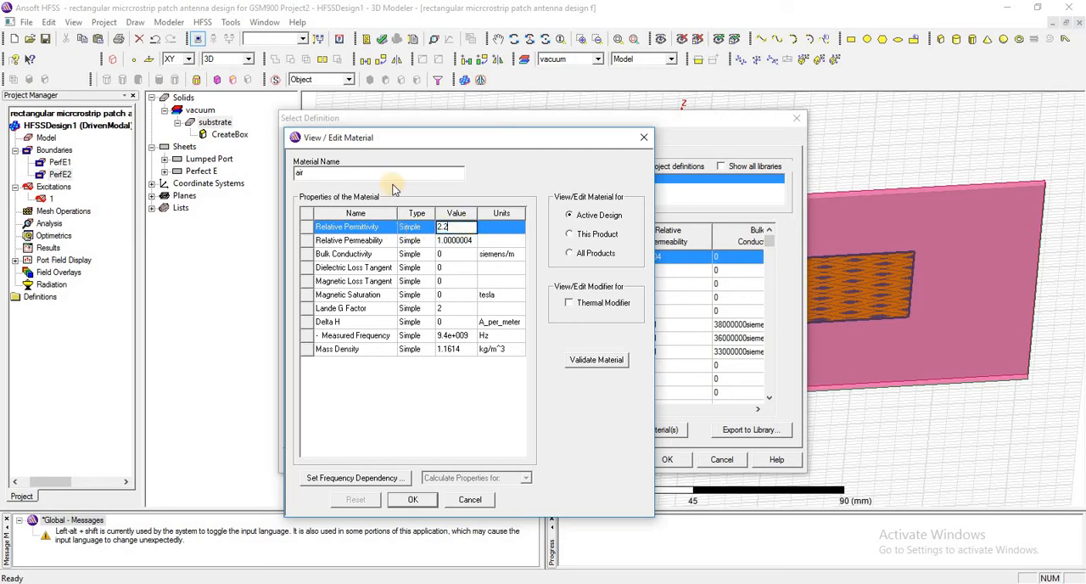
{"action": "left_click", "coordinate": [338, 173]}
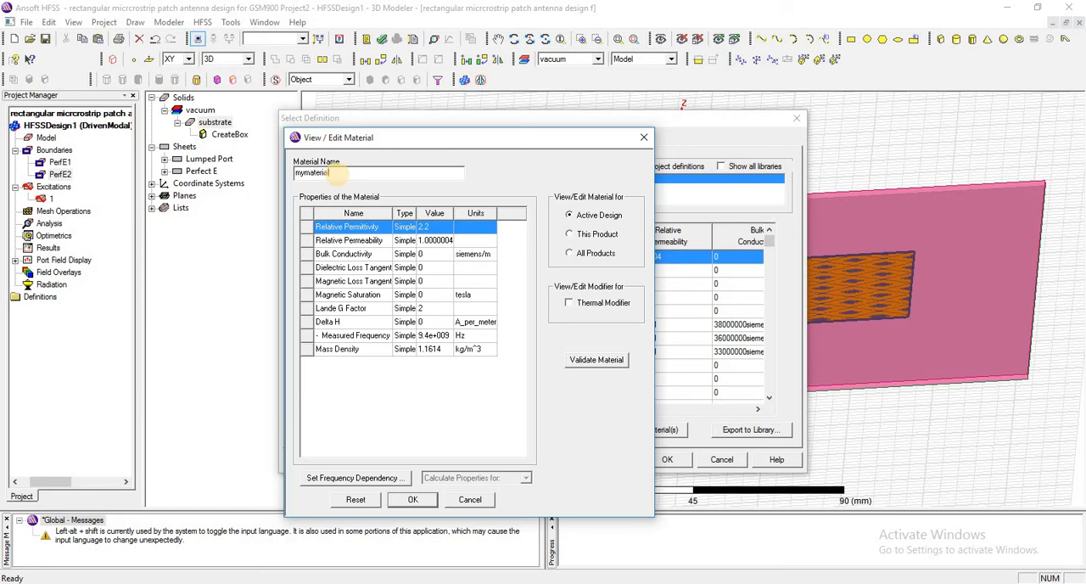
Set the relative permeability of mymaterial to 1 and its dielectric loss tangent to 0.0009
{"action": "left_click", "coordinate": [440, 240]}
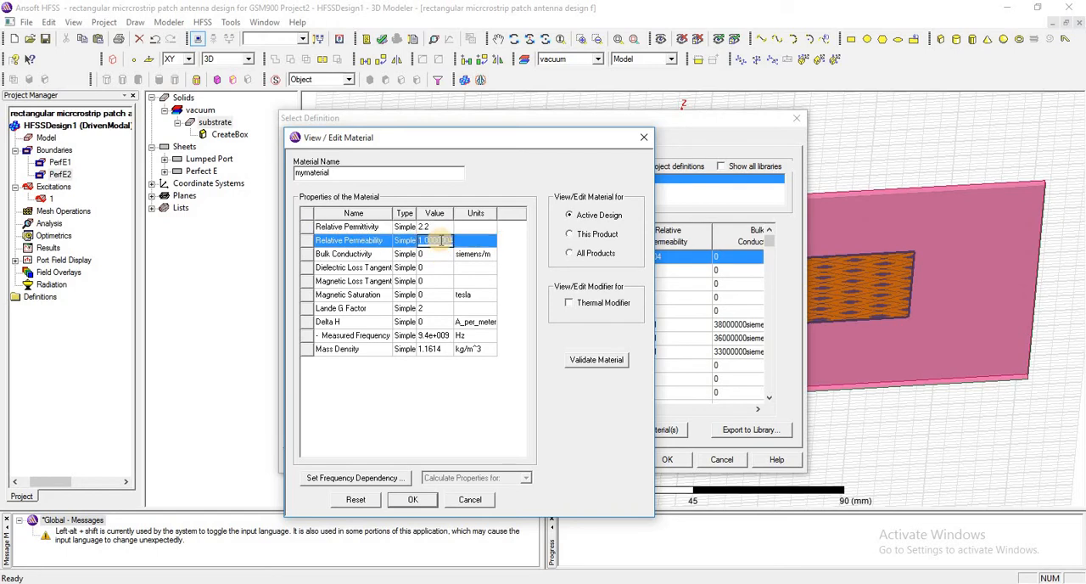
{"action": "type", "text": "1"}
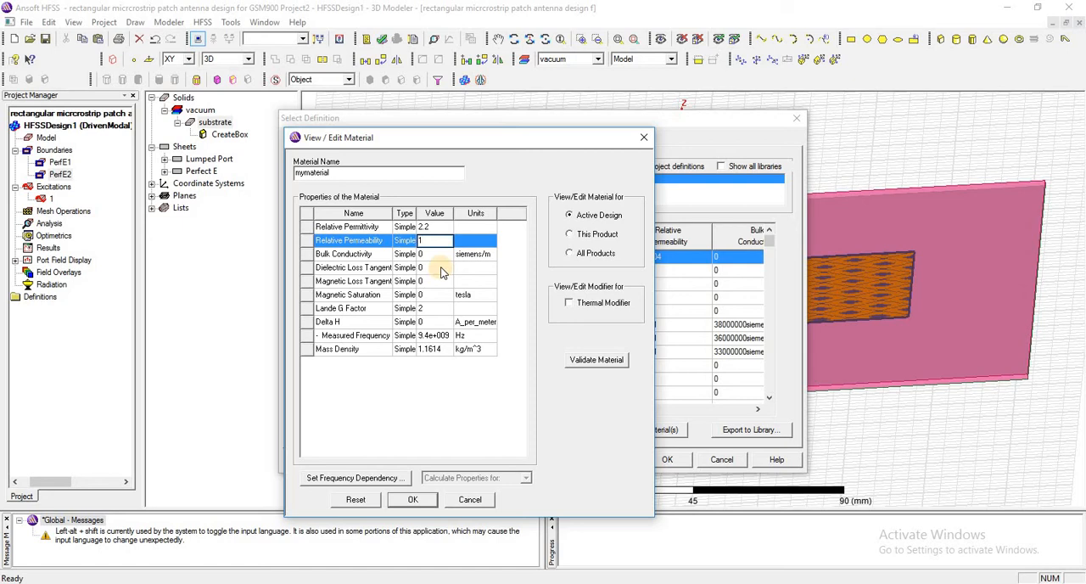
{"action": "left_click", "coordinate": [439, 268]}
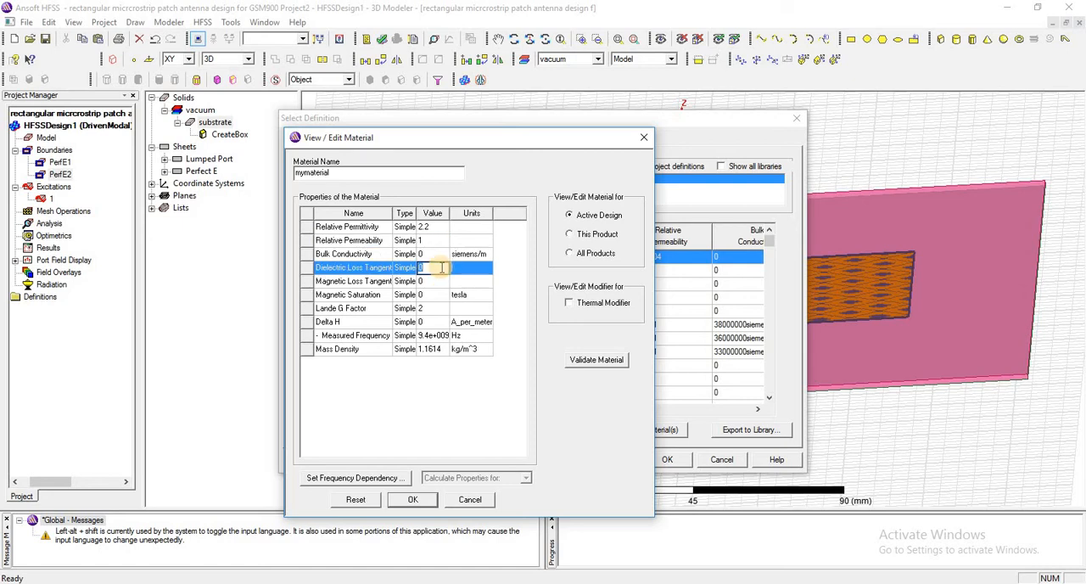
{"action": "left_click", "coordinate": [441, 267]}
{"action": "type", "text": ".0009"}
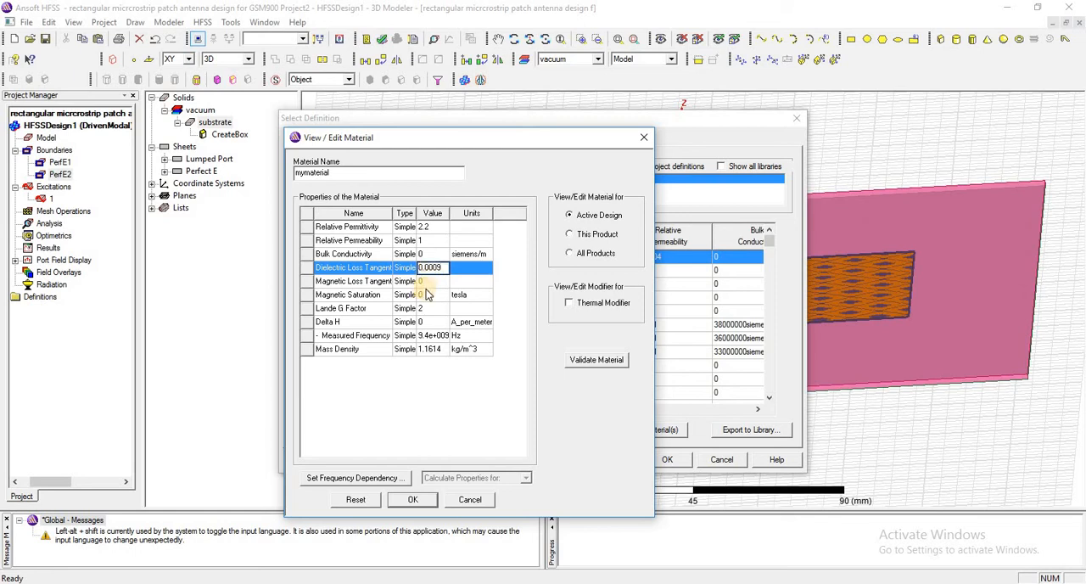
{"action": "left_click", "coordinate": [430, 285]}
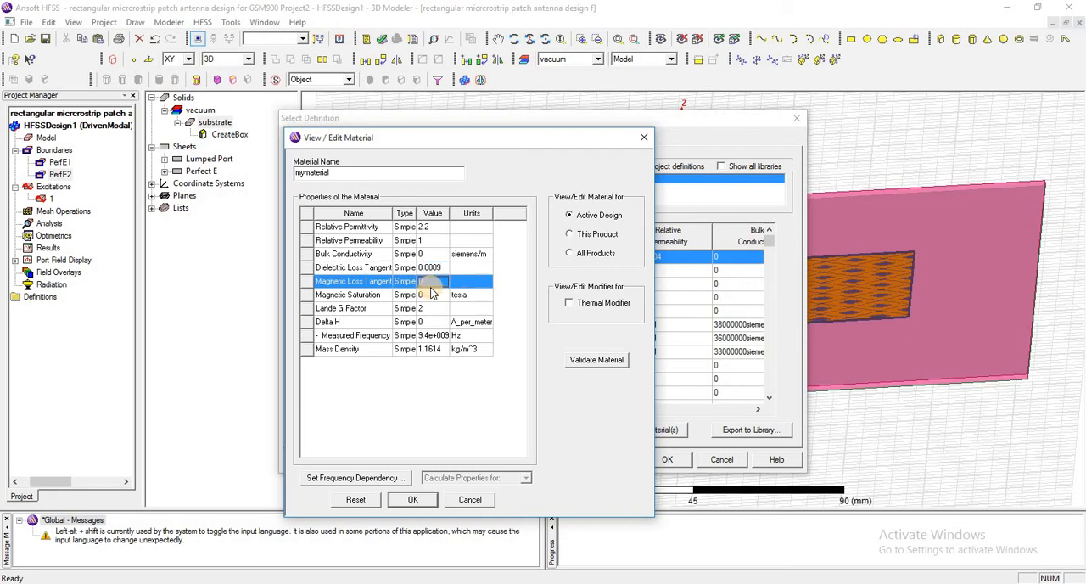
{"action": "left_click", "coordinate": [460, 416]}
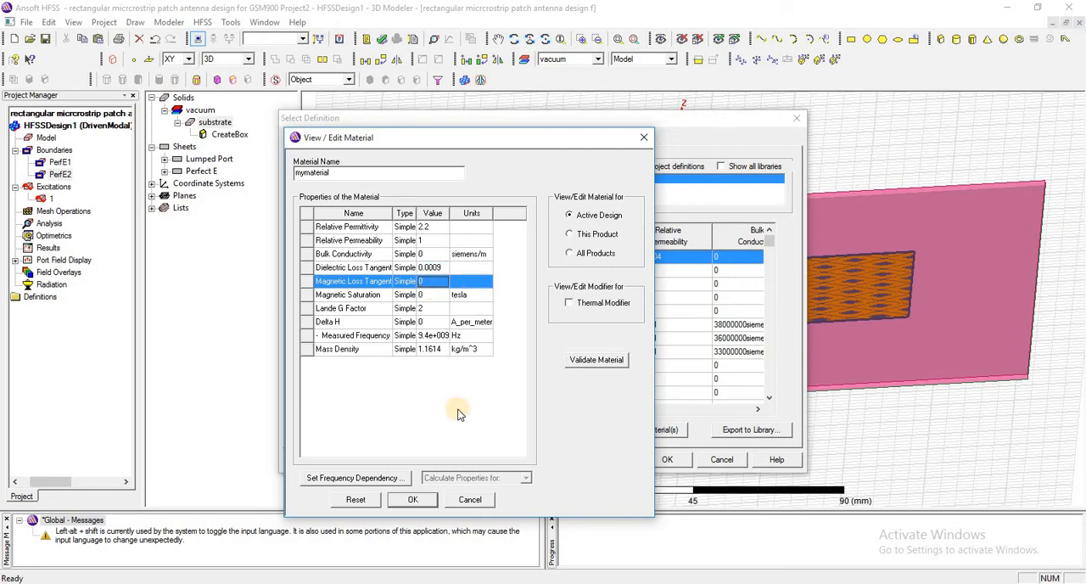
Set the mass density of mymaterial to 0 and save the definition with its properties shown for This Product
{"action": "left_click", "coordinate": [437, 349]}
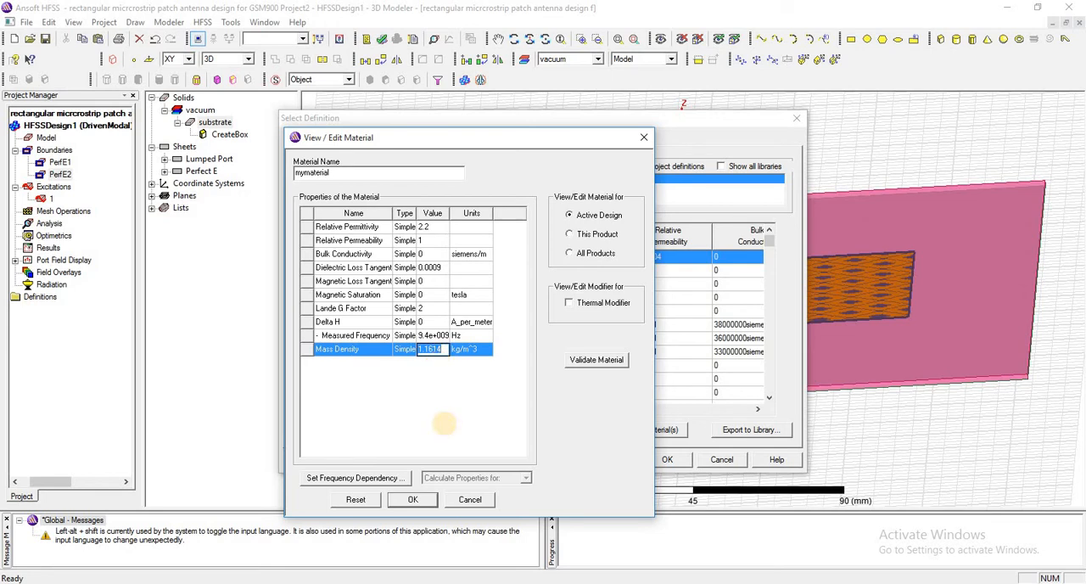
{"action": "type", "text": "0"}
{"action": "key", "text": "Return"}
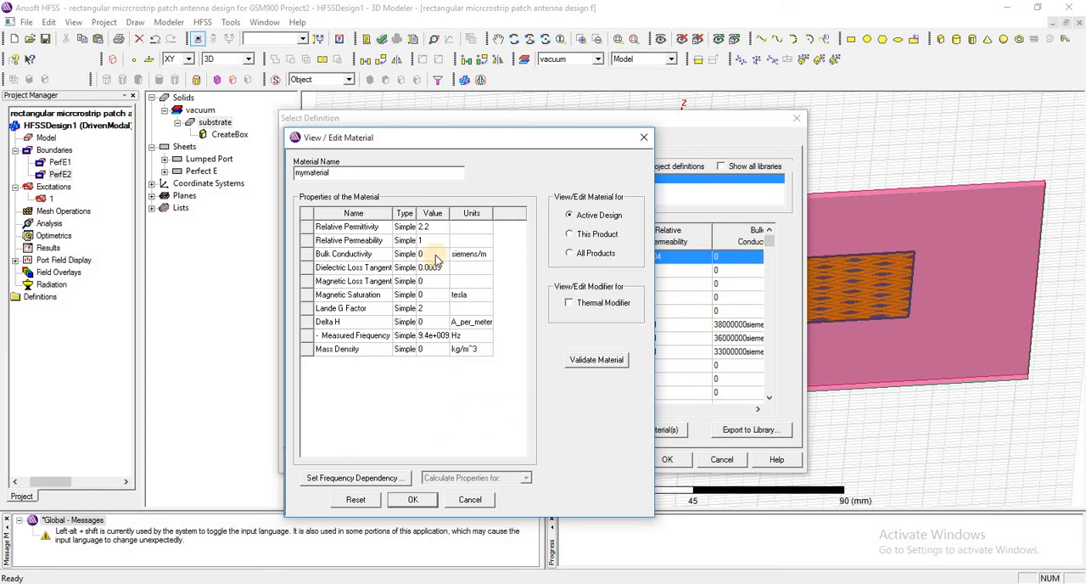
{"action": "left_click", "coordinate": [570, 236]}
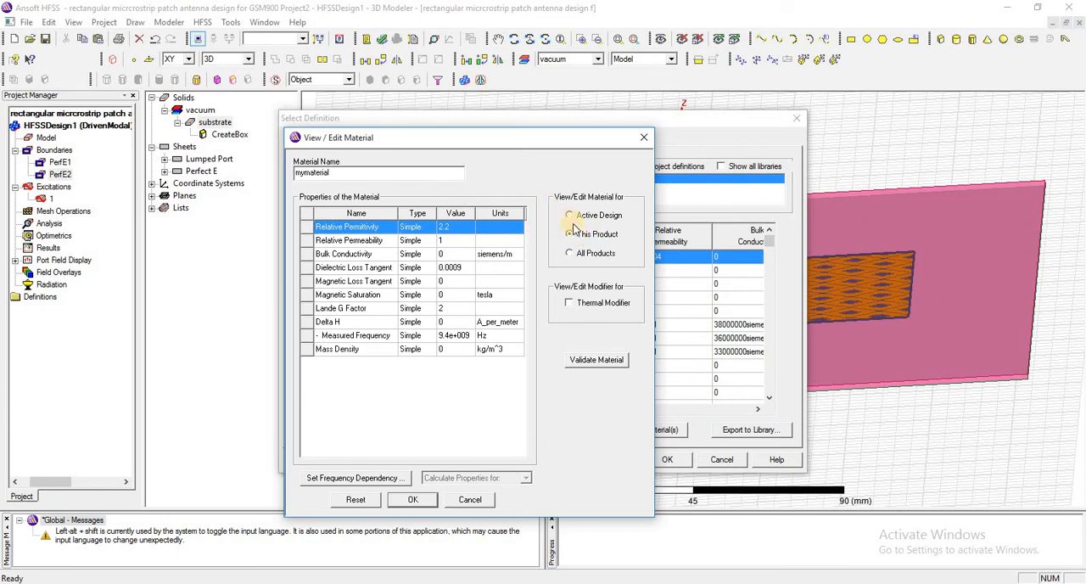
{"action": "left_click", "coordinate": [424, 500]}
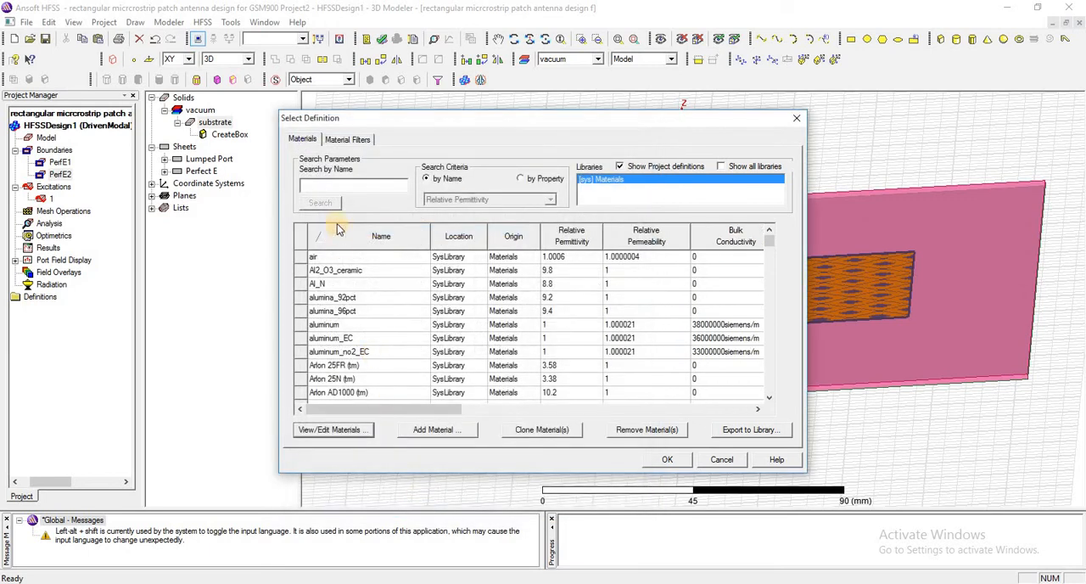
Find mymaterial in the material list by searching for "my" and assign it to the substrate
{"action": "left_click", "coordinate": [332, 187]}
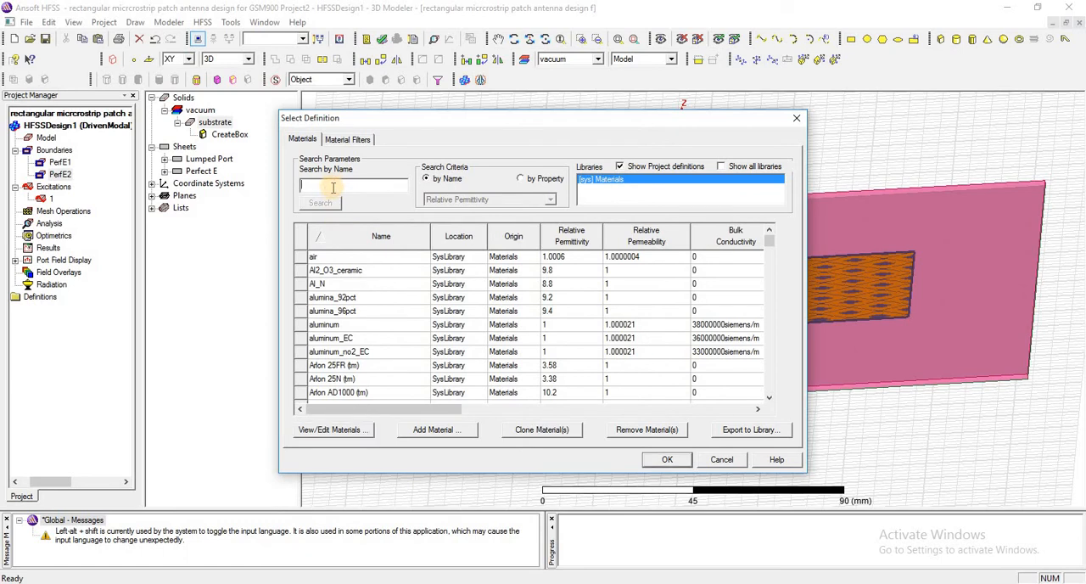
{"action": "type", "text": "my"}
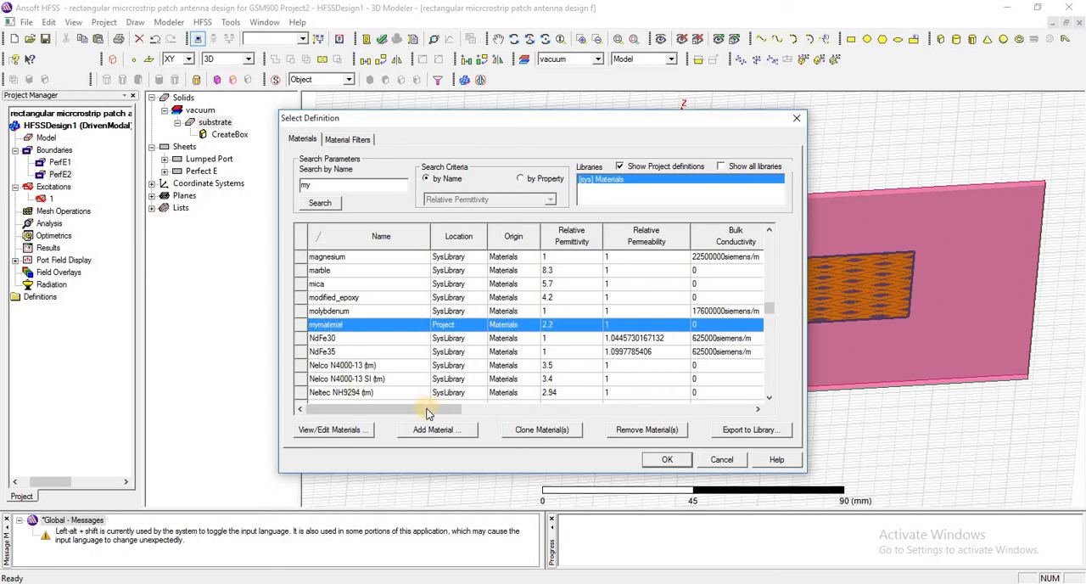
{"action": "left_click_drag", "start_coordinate": [429, 411], "coordinate": [532, 432]}
{"action": "left_click", "coordinate": [650, 465]}
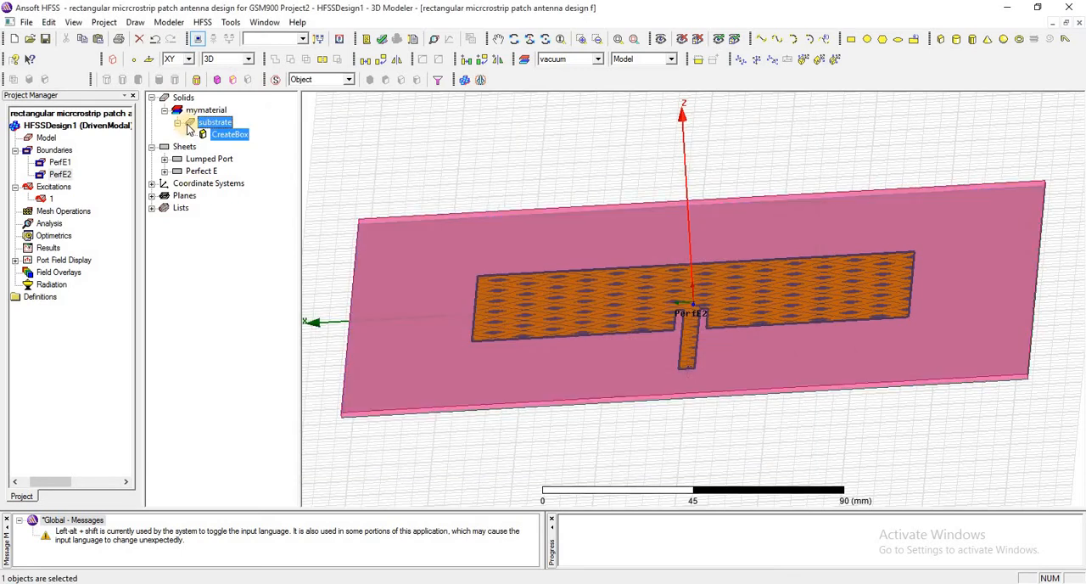
{"action": "left_click", "coordinate": [213, 124]}
{"action": "left_click", "coordinate": [214, 125]}
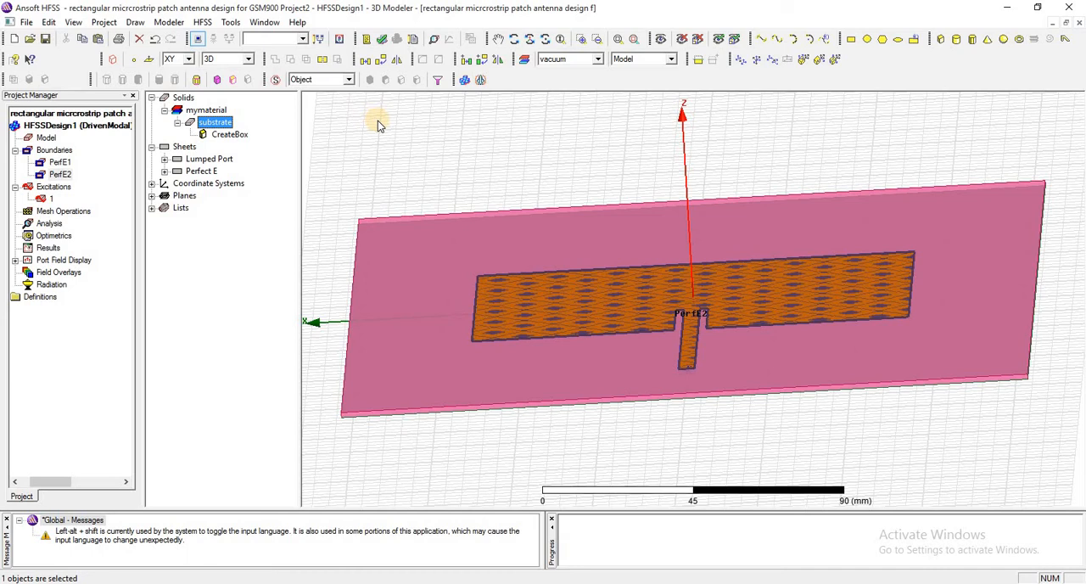
{"action": "left_click", "coordinate": [354, 133]}
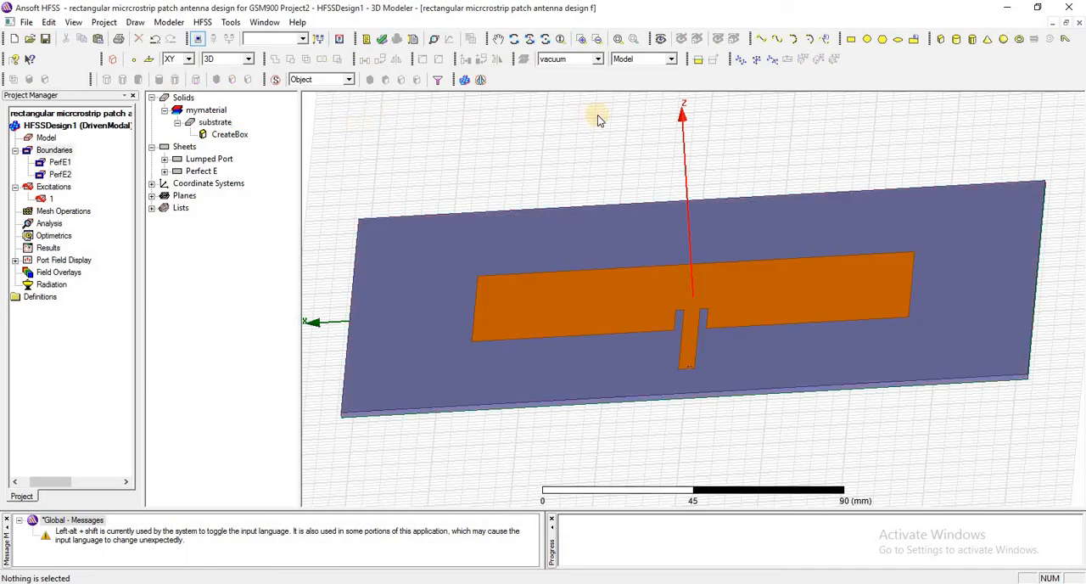
Draw a box around the whole antenna, about 230 mm by 550 mm and 20 mm high
{"action": "left_click", "coordinate": [940, 41]}
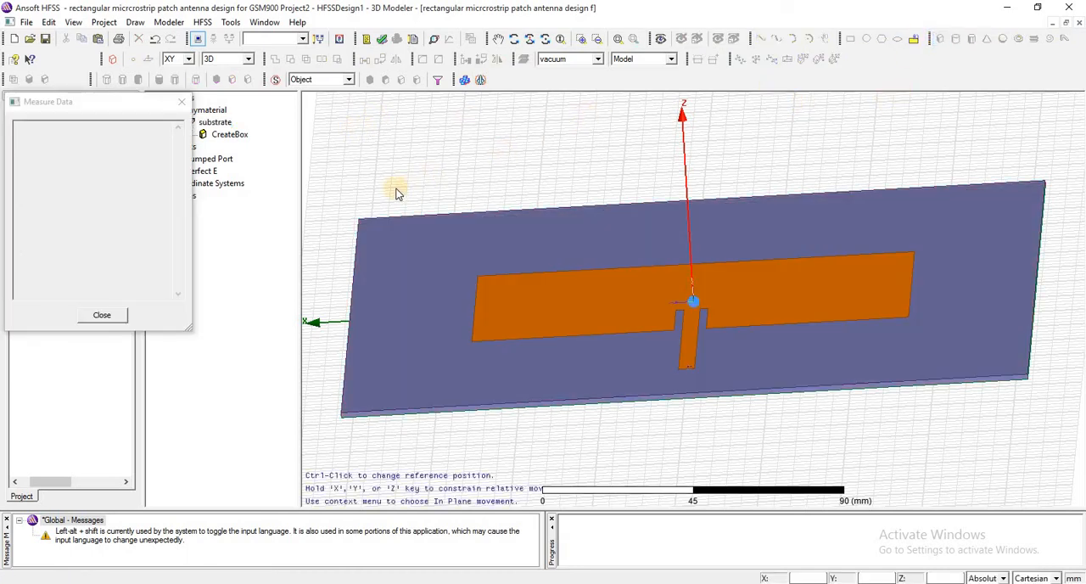
{"action": "left_click", "coordinate": [344, 259]}
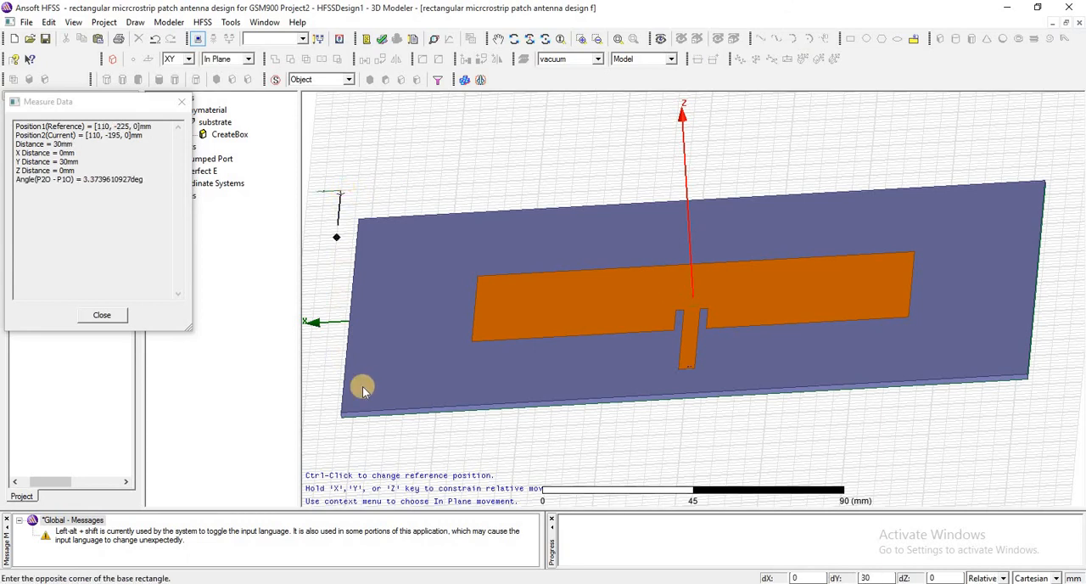
{"action": "left_click", "coordinate": [1076, 466]}
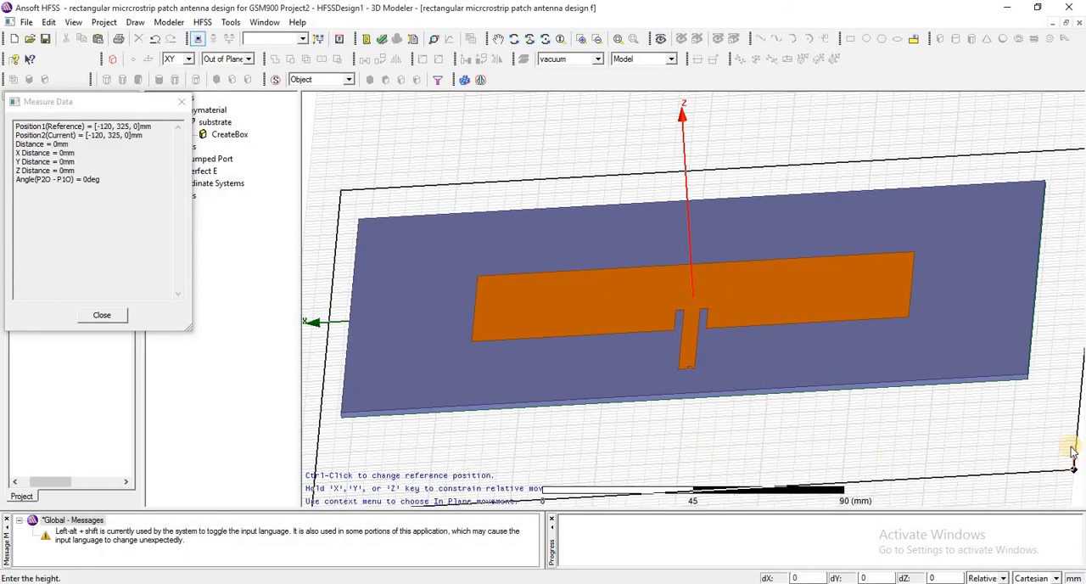
{"action": "left_click", "coordinate": [1027, 414]}
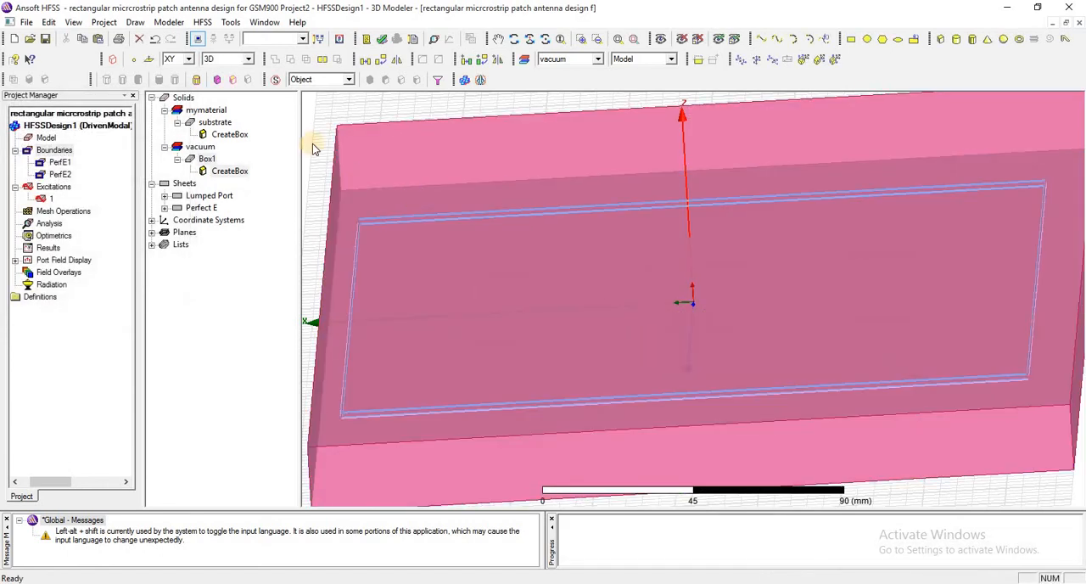
Set the new box's position to -LX/2, -LY/2, -H/2, defining LX as 700mm, LY as 700mm and H as 300mm
{"action": "left_click", "coordinate": [203, 159]}
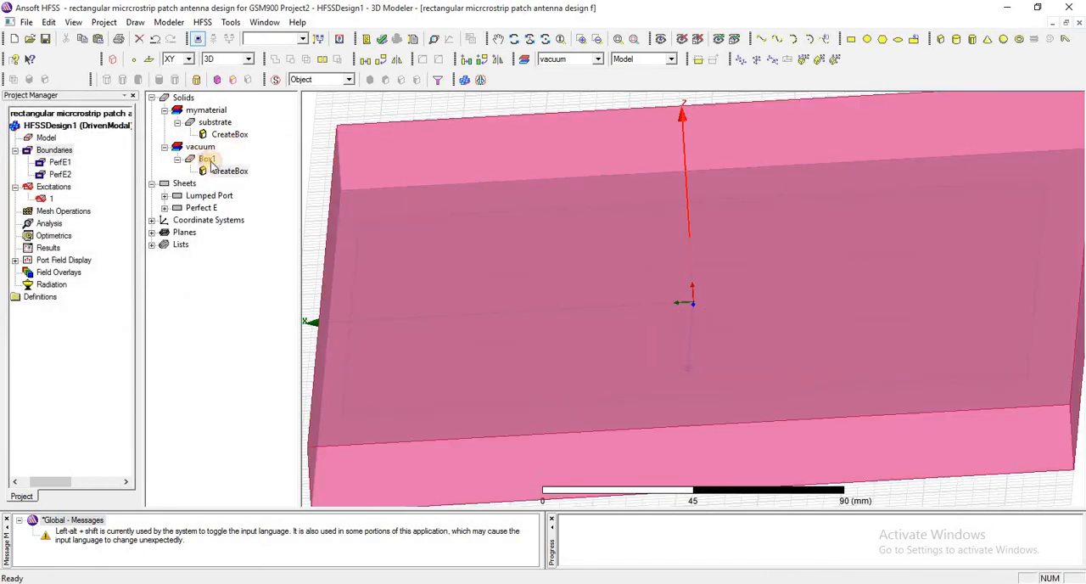
{"action": "double_click", "coordinate": [229, 171]}
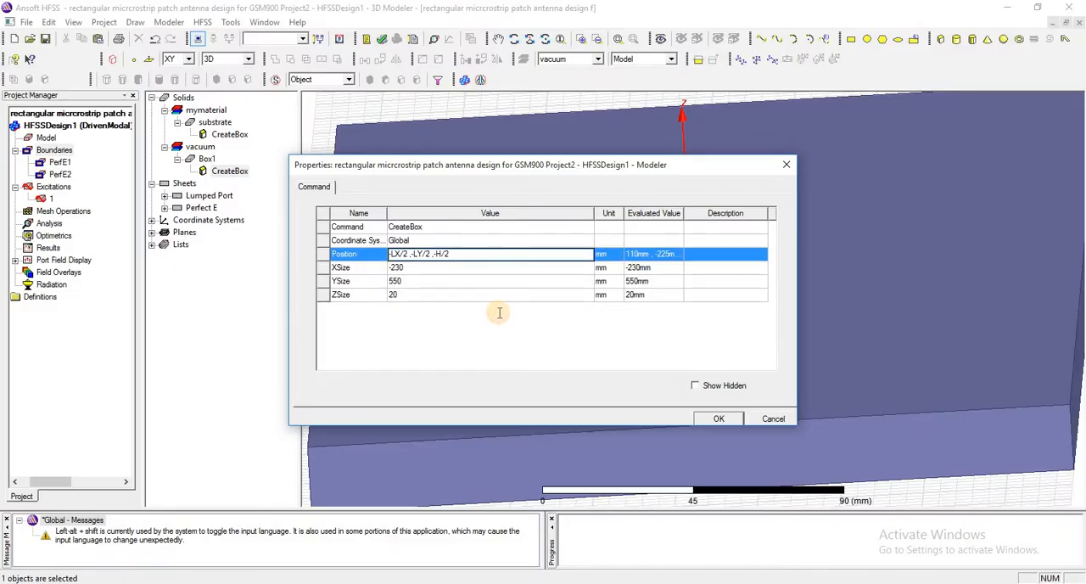
{"action": "key", "text": "Return"}
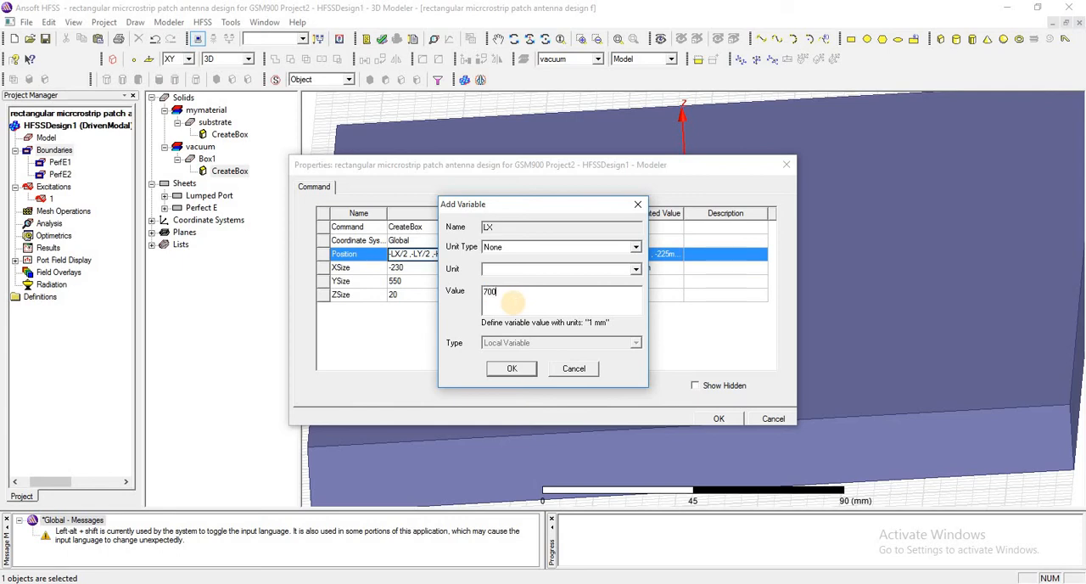
{"action": "left_click", "coordinate": [509, 373]}
{"action": "type", "text": "700mm"}
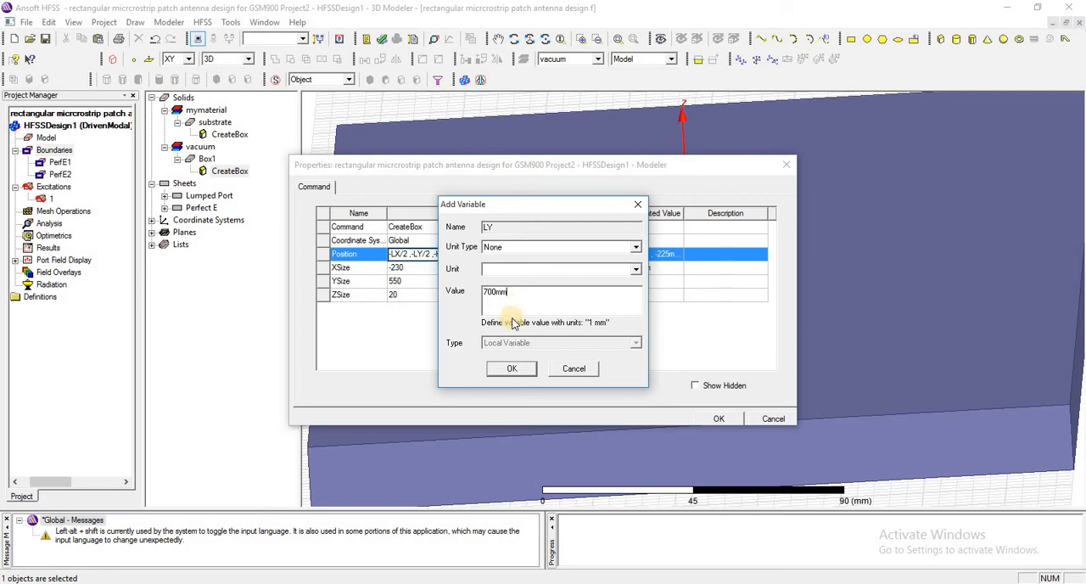
{"action": "left_click", "coordinate": [510, 370]}
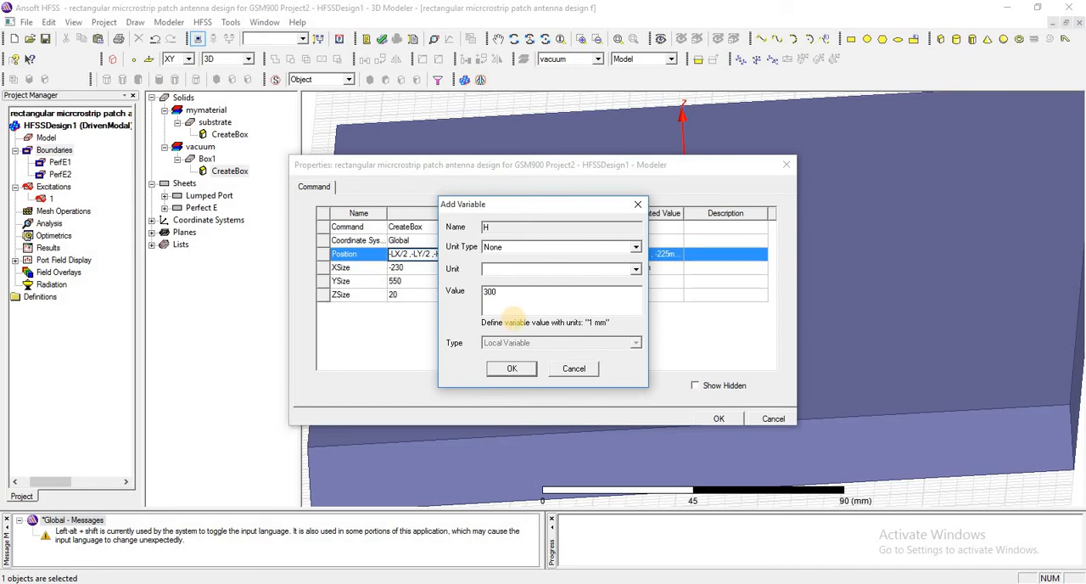
{"action": "left_click", "coordinate": [510, 369]}
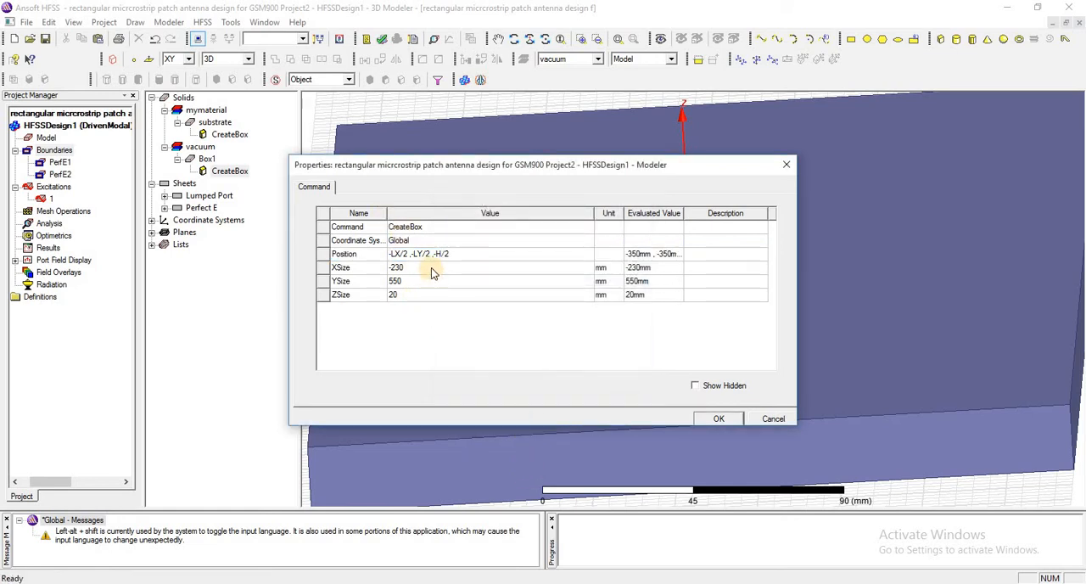
Set the box's XSize to LX, YSize to LY and ZSize to H, and apply the properties
{"action": "left_click", "coordinate": [431, 267]}
{"action": "left_click", "coordinate": [432, 267]}
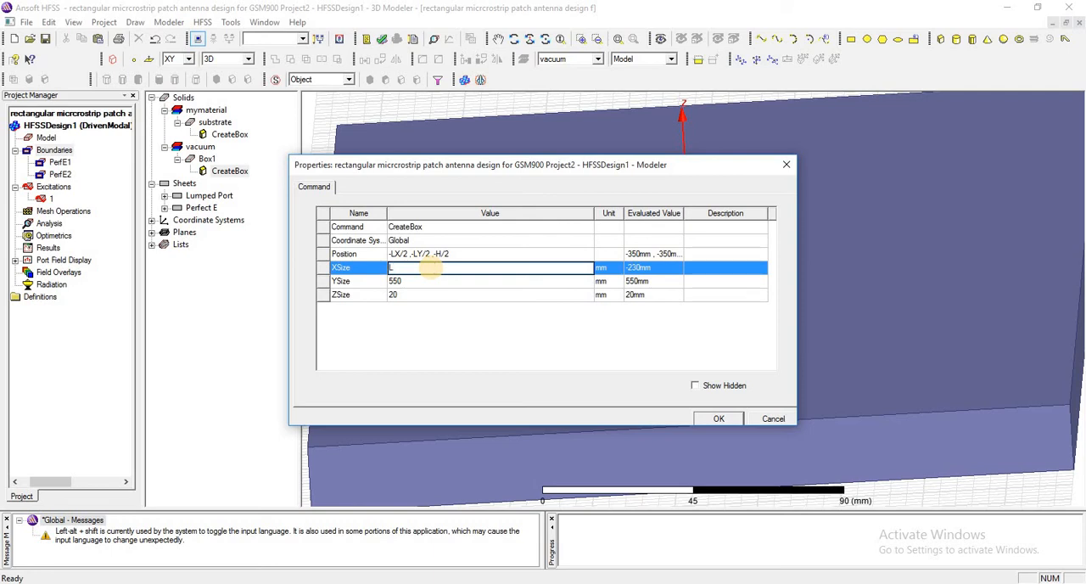
{"action": "left_click", "coordinate": [435, 280]}
{"action": "key", "text": "BackSpace"}
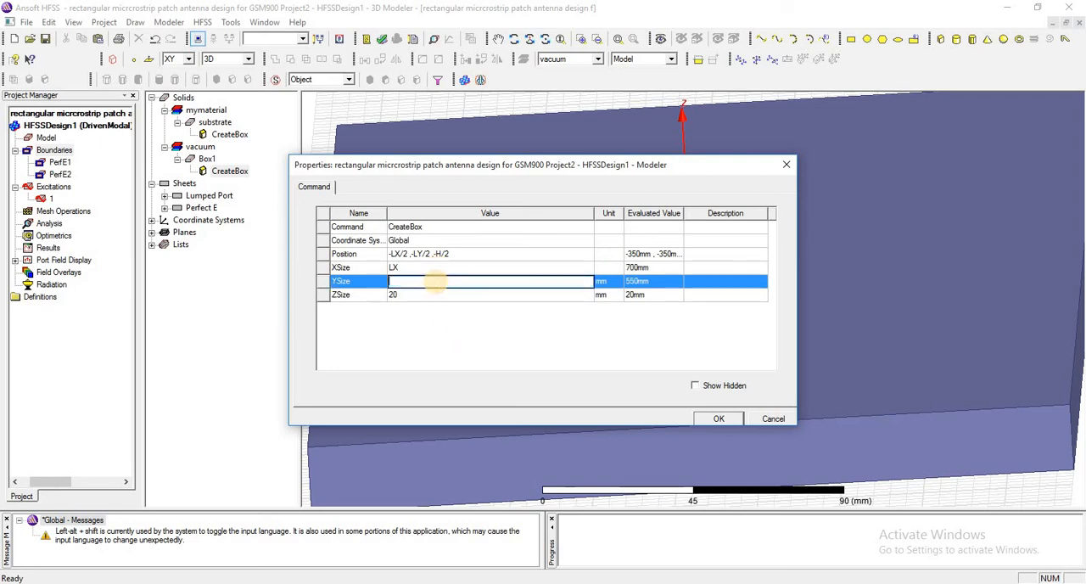
{"action": "type", "text": "LY"}
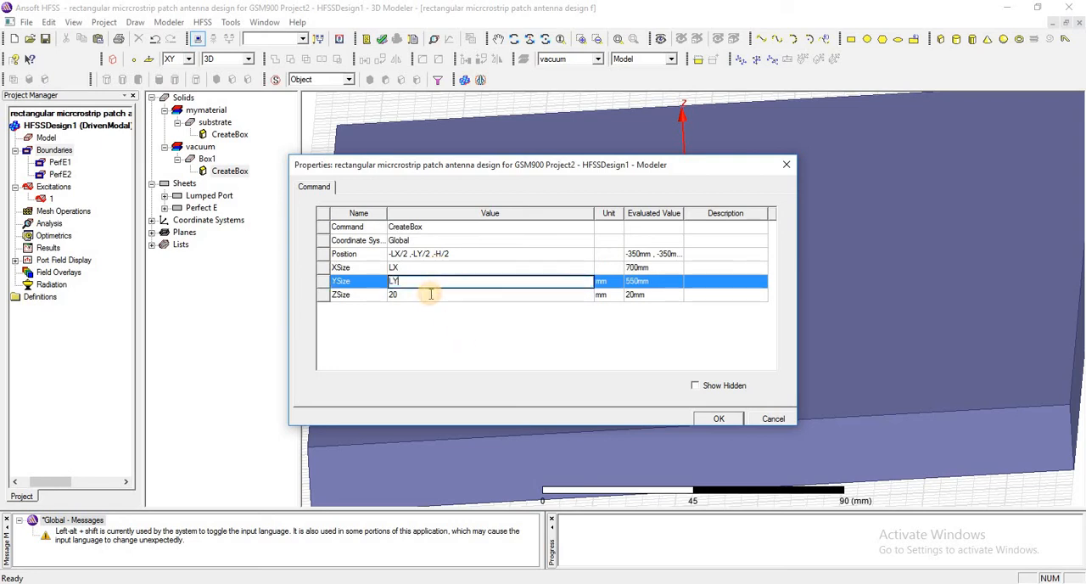
{"action": "left_click", "coordinate": [431, 294]}
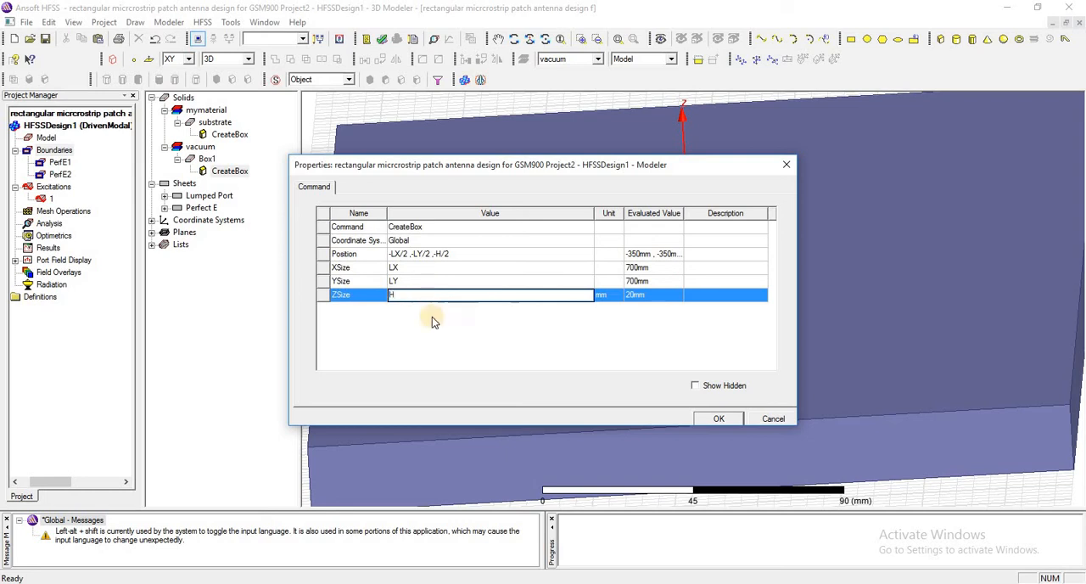
{"action": "left_click", "coordinate": [458, 332]}
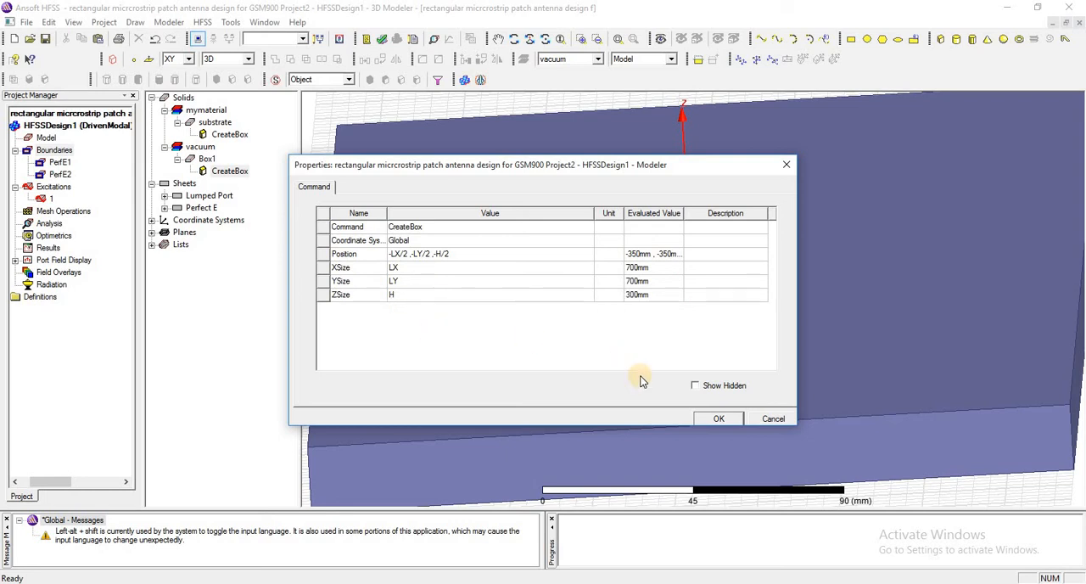
{"action": "left_click", "coordinate": [719, 420]}
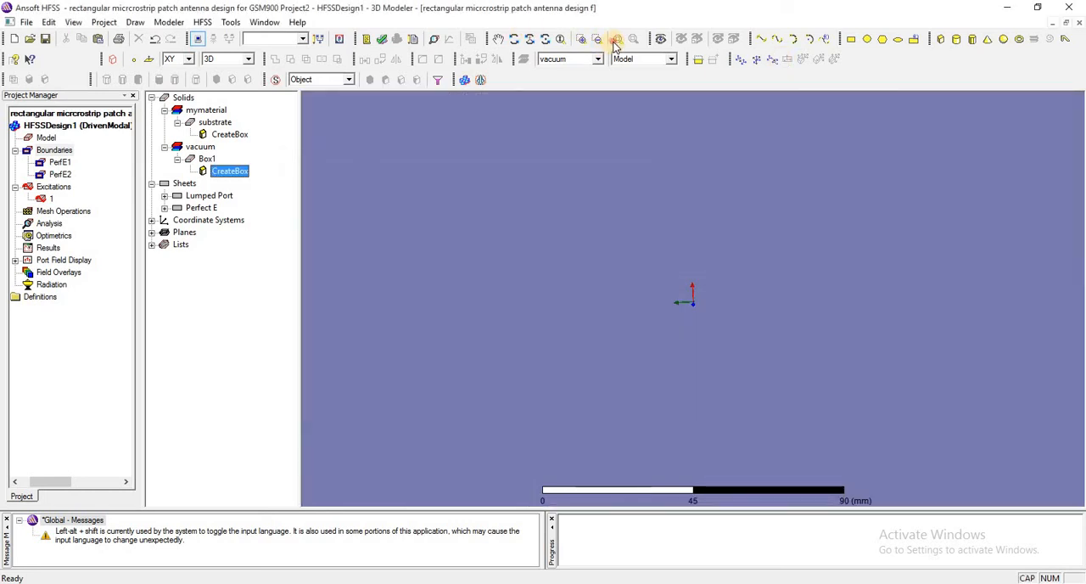
Assign a radiation boundary with the Radiating Only option to the vacuum box enclosing the antenna
{"action": "left_click", "coordinate": [617, 39]}
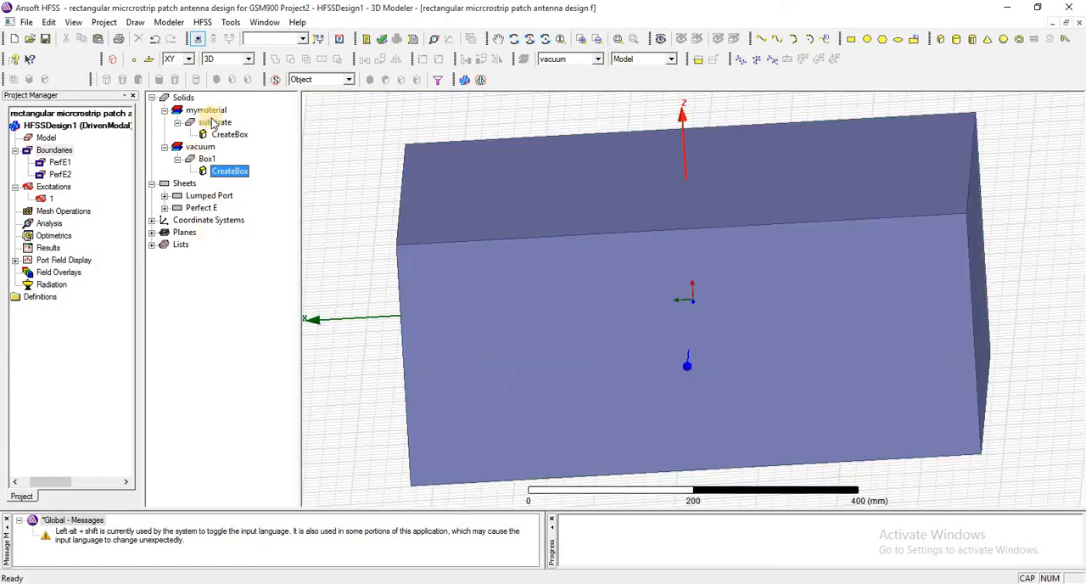
{"action": "left_click", "coordinate": [212, 122]}
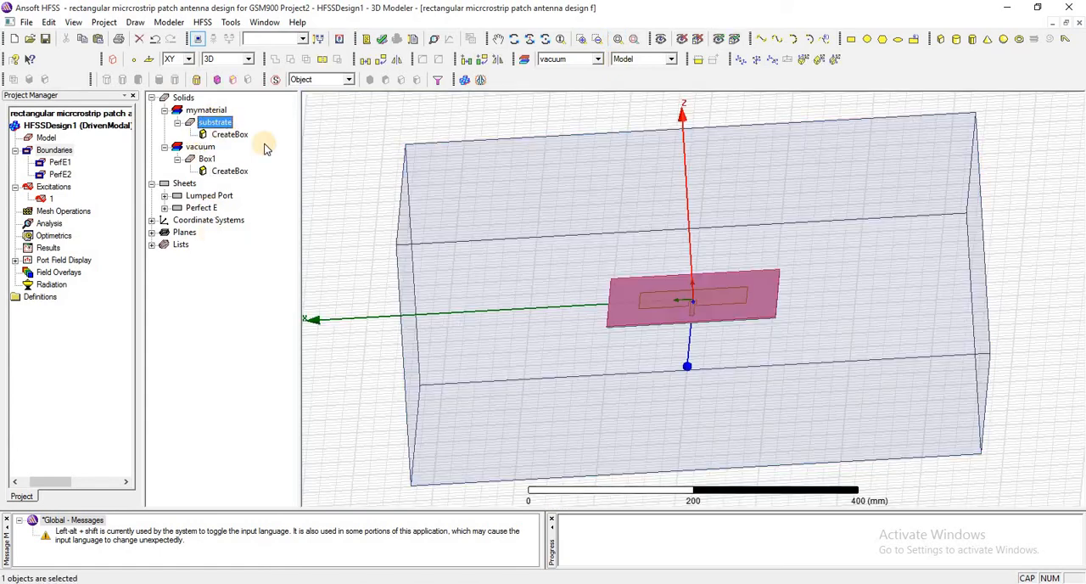
{"action": "left_click", "coordinate": [514, 40]}
{"action": "left_click_drag", "start_coordinate": [586, 303], "coordinate": [430, 141]}
{"action": "right_click", "coordinate": [431, 141]}
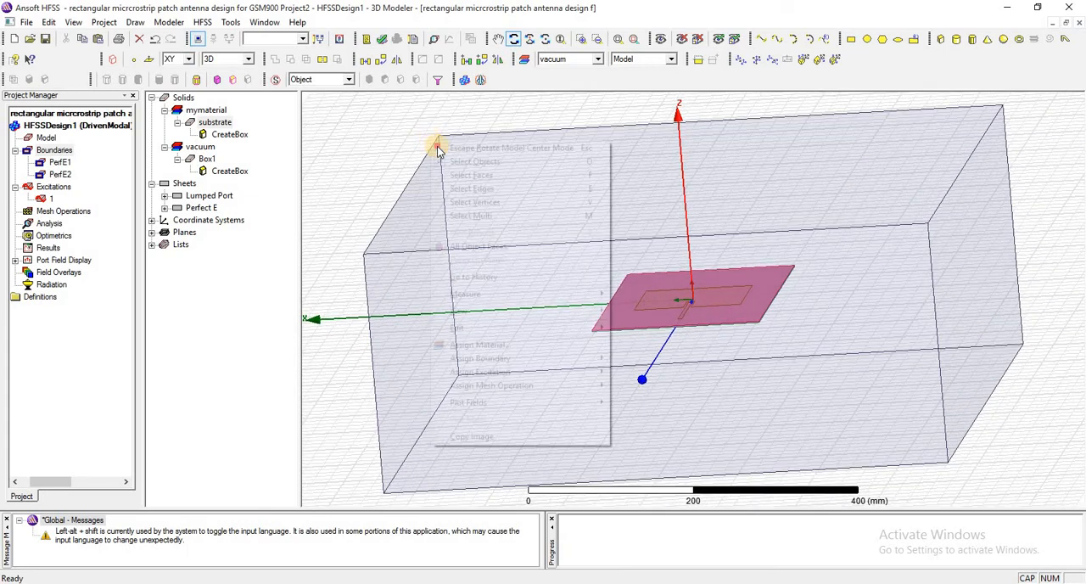
{"action": "left_click", "coordinate": [458, 147]}
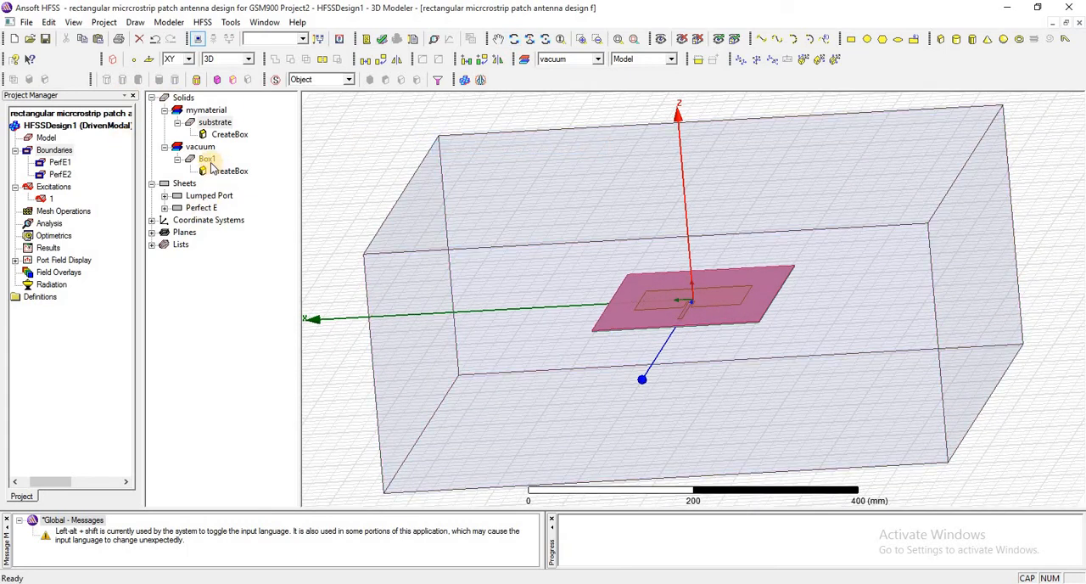
{"action": "right_click", "coordinate": [212, 163]}
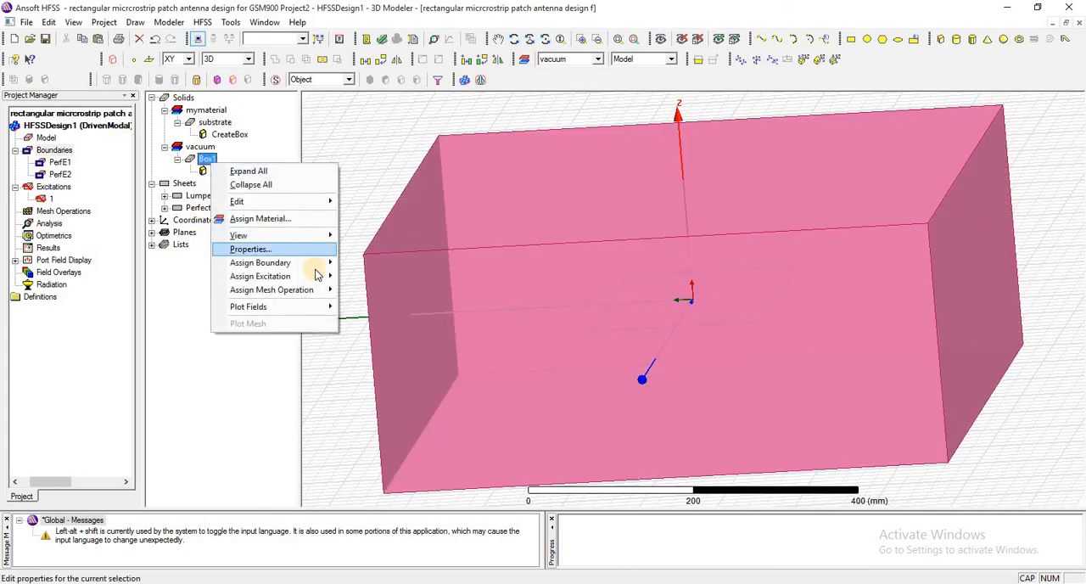
{"action": "mouse_move", "coordinate": [319, 263]}
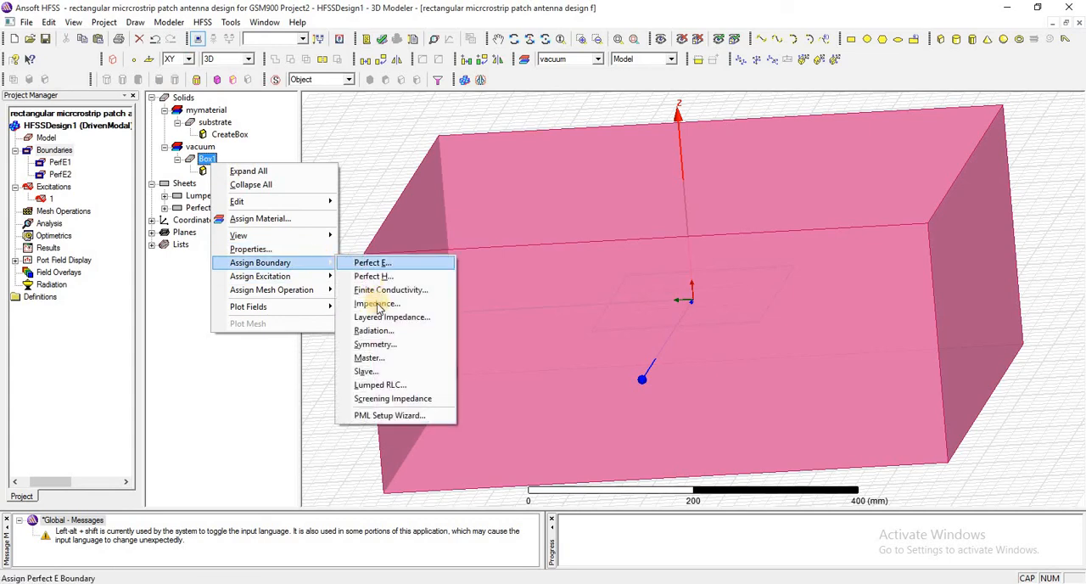
{"action": "left_click", "coordinate": [392, 331]}
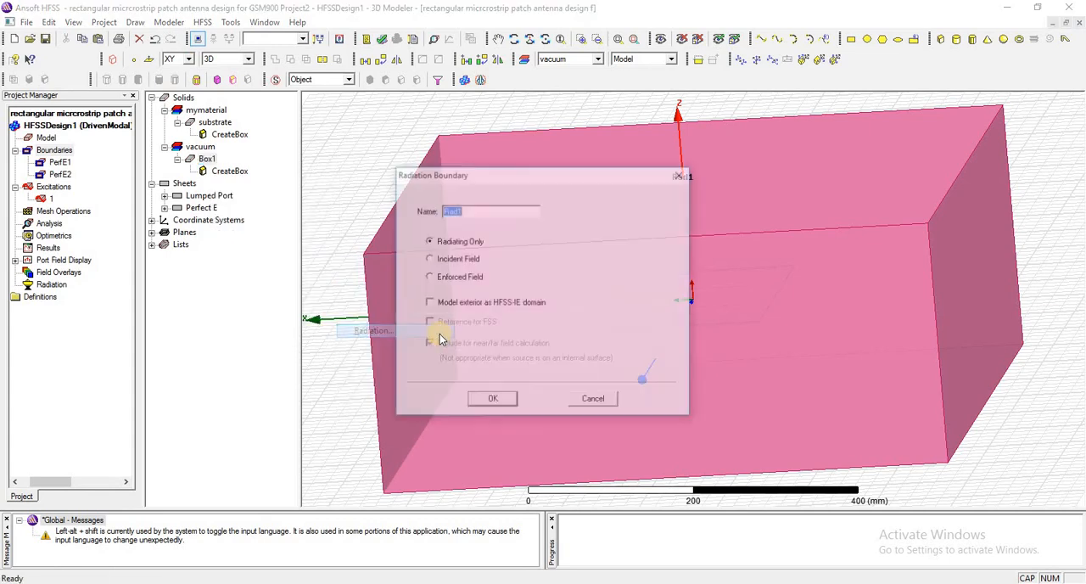
{"action": "left_click", "coordinate": [496, 401]}
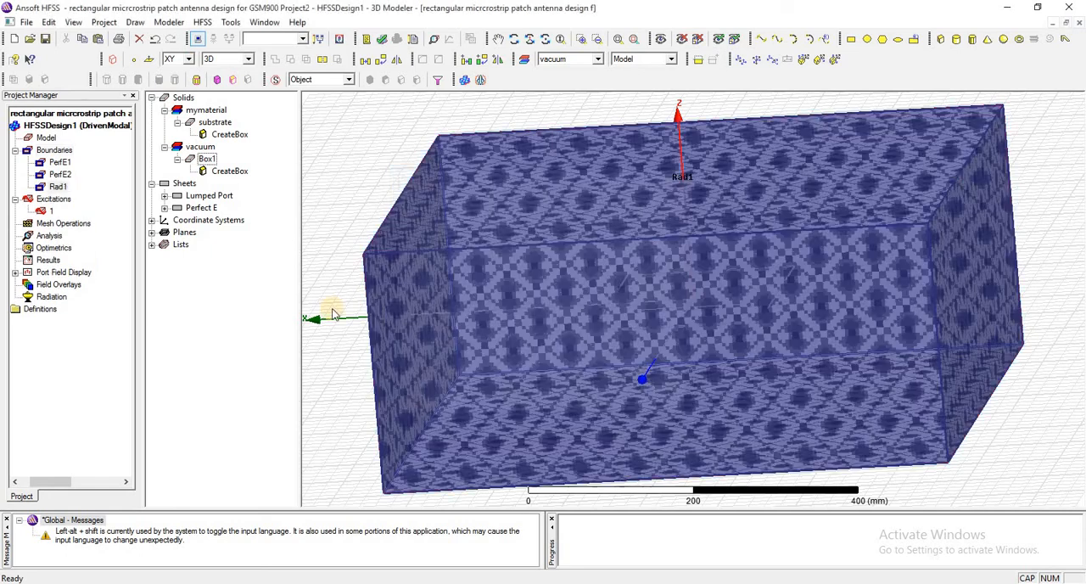
Review the PerfE1, PerfE2 and Rad1 boundaries on the model, together with the enclosing box
{"action": "left_click", "coordinate": [54, 163]}
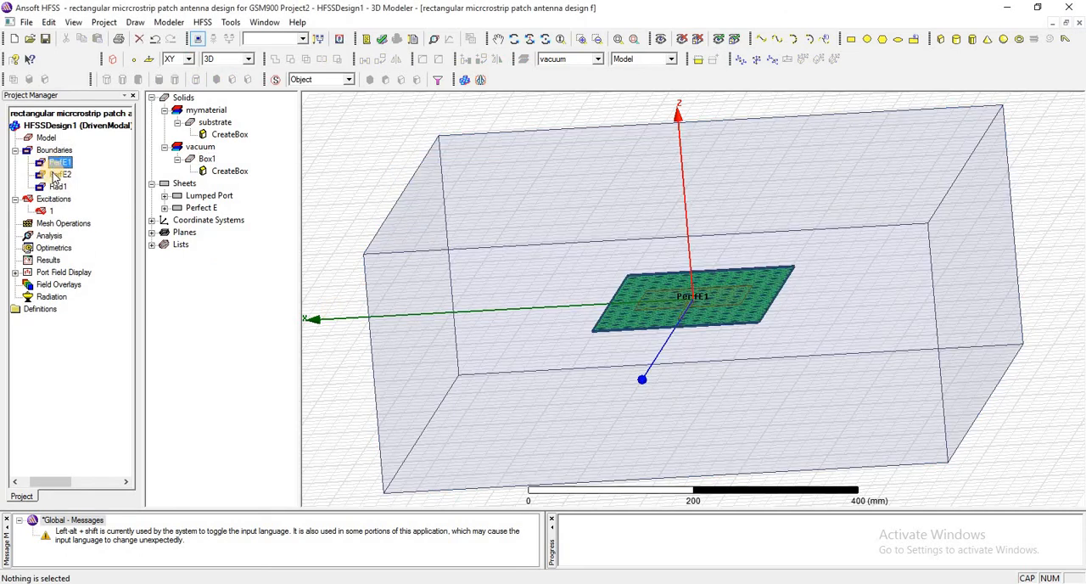
{"action": "left_click", "coordinate": [56, 174]}
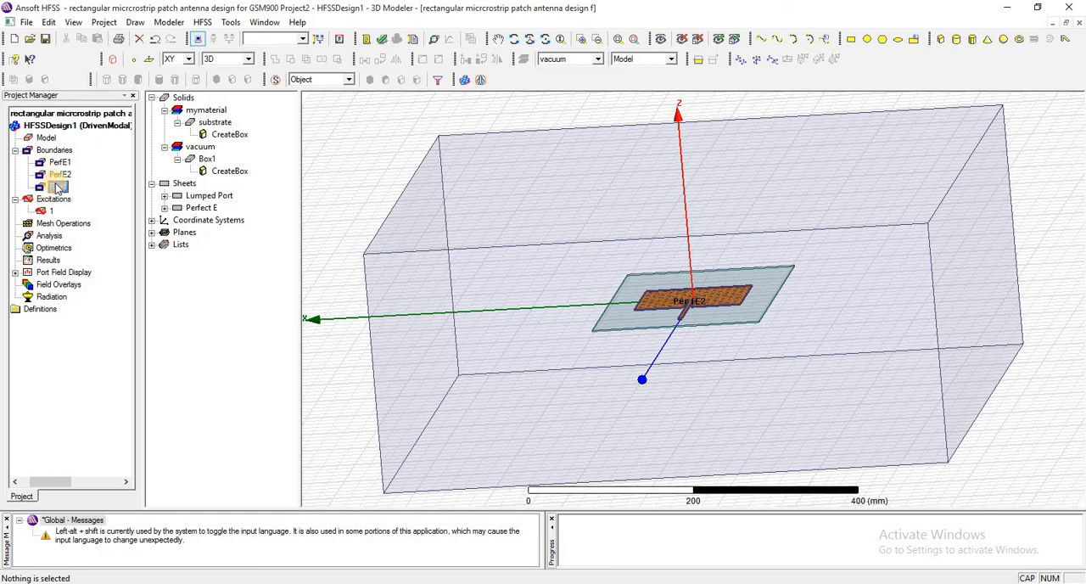
{"action": "left_click", "coordinate": [57, 187]}
{"action": "left_click", "coordinate": [202, 159]}
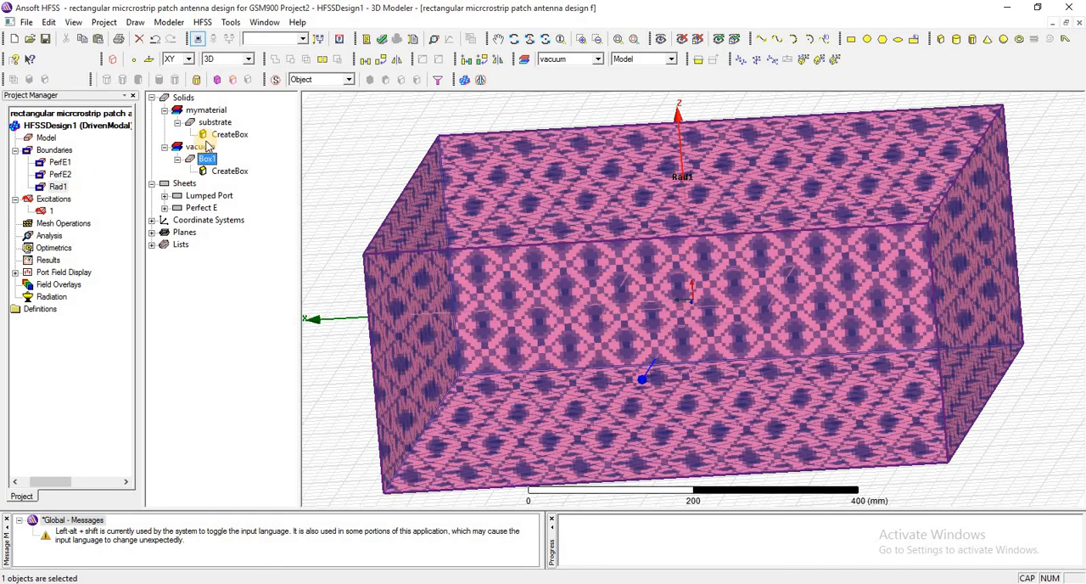
{"action": "left_click", "coordinate": [222, 171]}
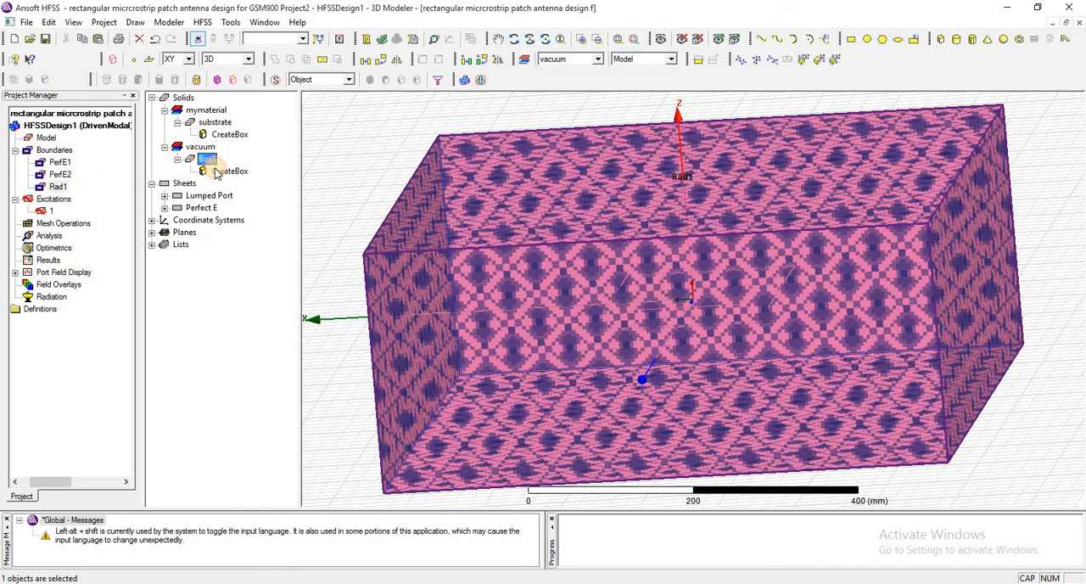
Run a validation check on HFSSDesign1 and examine its Analysis Setup entry
{"action": "left_click", "coordinate": [381, 39]}
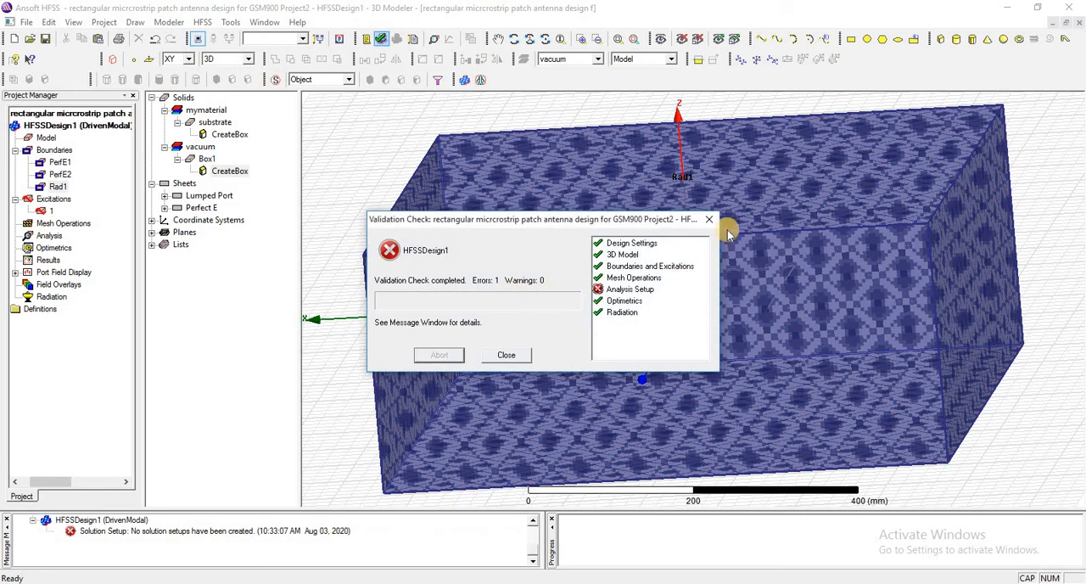
{"action": "left_click", "coordinate": [629, 289]}
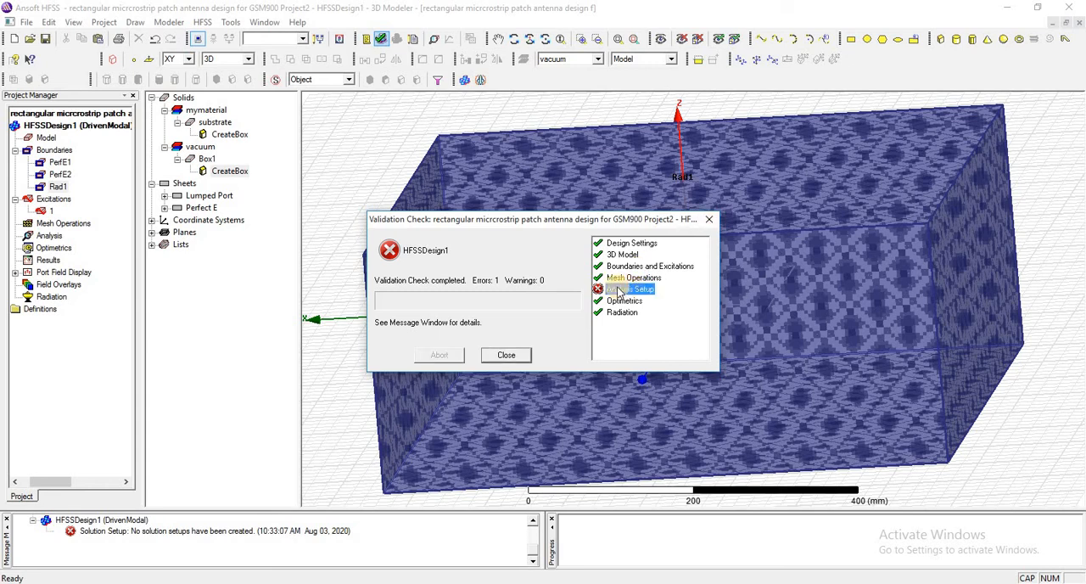
Add a solution setup to the analysis with a solution frequency of 0.9 GHz and a maximum of 15 passes
{"action": "left_click", "coordinate": [707, 221]}
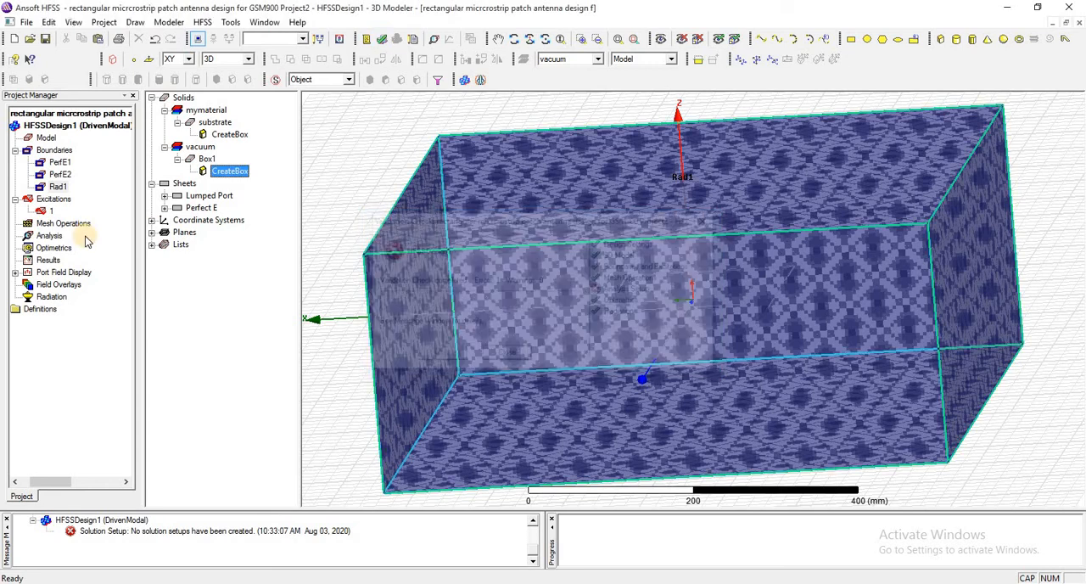
{"action": "left_click", "coordinate": [48, 237]}
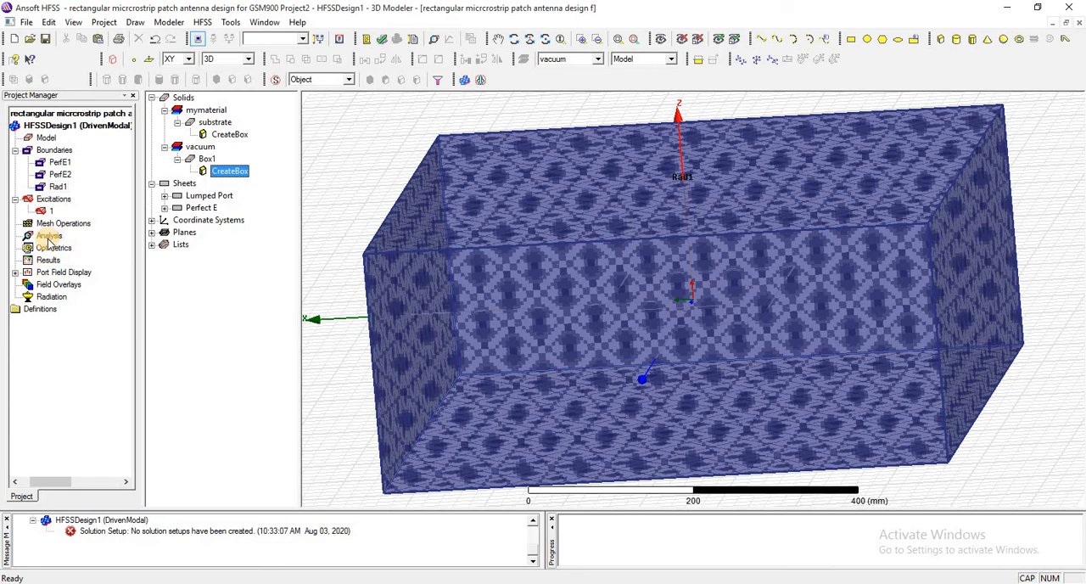
{"action": "right_click", "coordinate": [50, 239]}
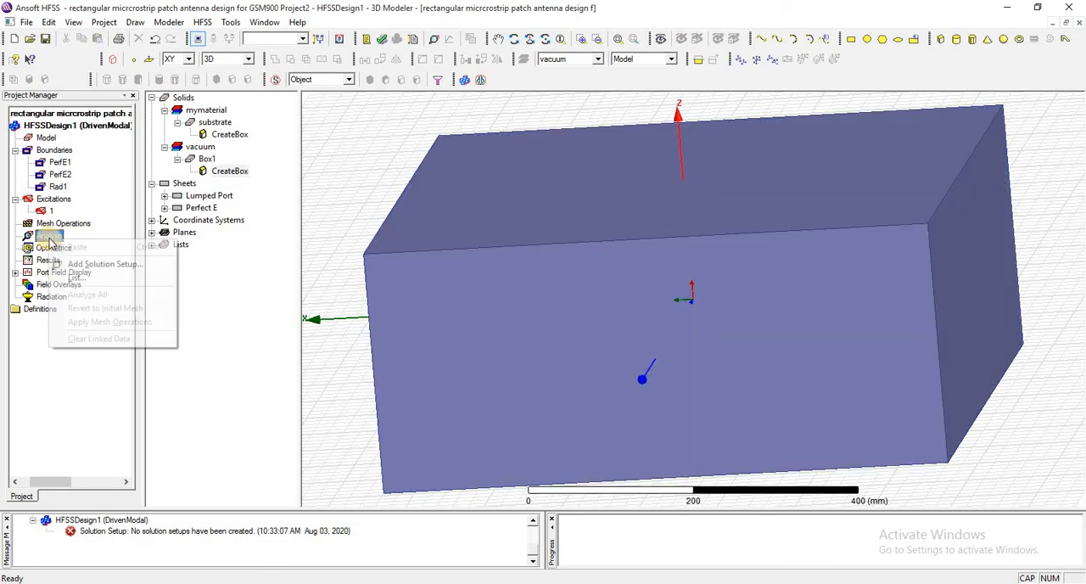
{"action": "left_click", "coordinate": [109, 264]}
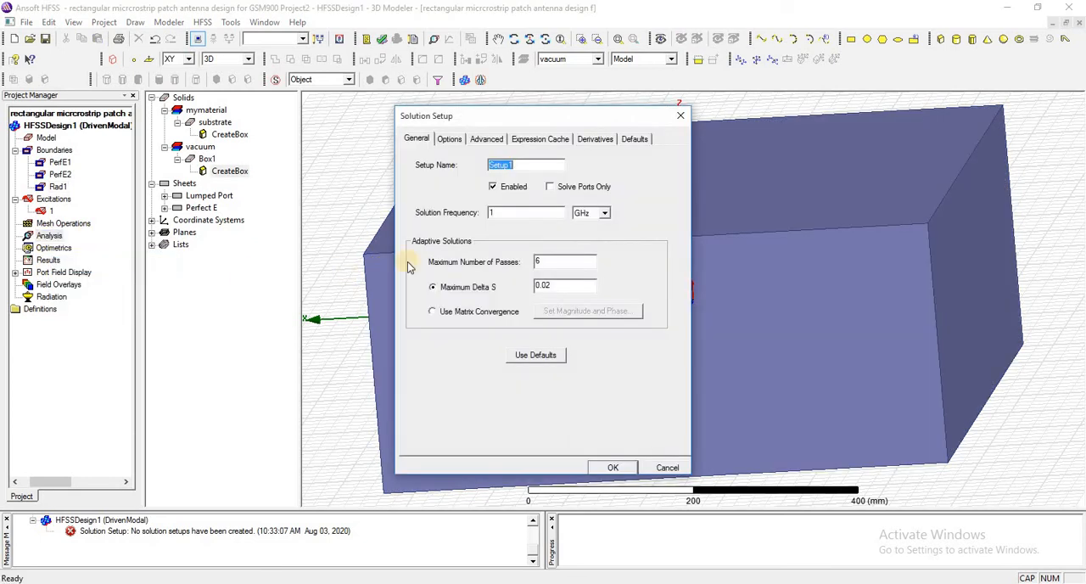
{"action": "left_click", "coordinate": [526, 211]}
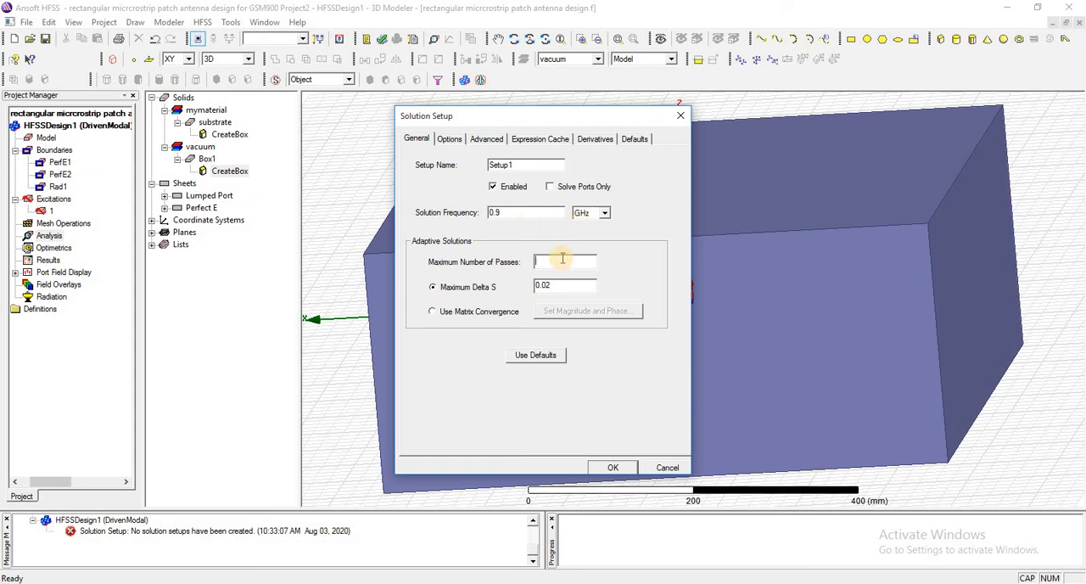
{"action": "left_click", "coordinate": [610, 467]}
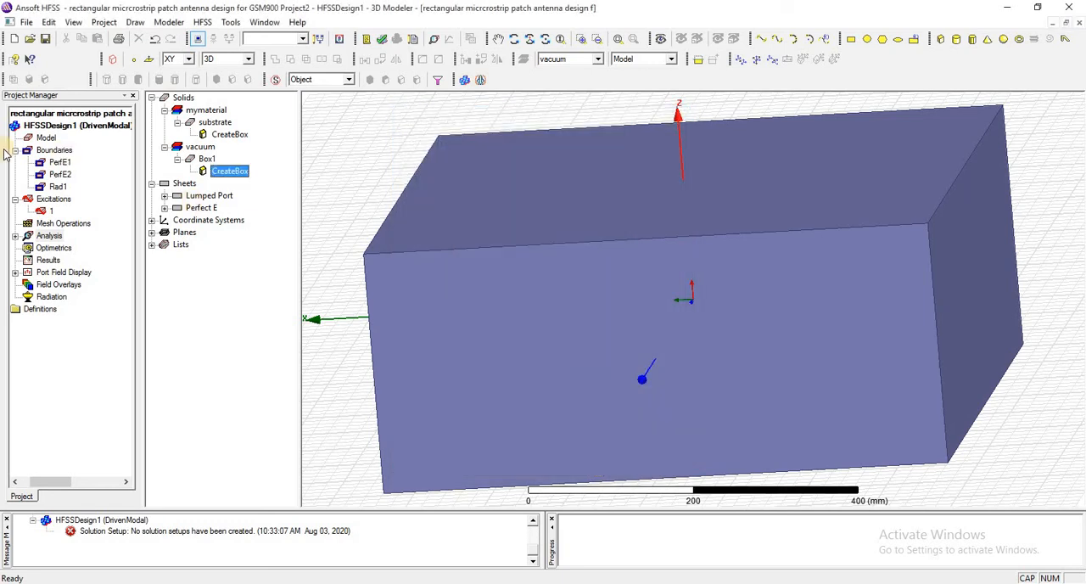
Add an interpolating frequency sweep to Setup1 with linear steps from 0.45 to 1.35 GHz, step size 0.01 GHz, and display its frequency points
{"action": "double_click", "coordinate": [44, 238]}
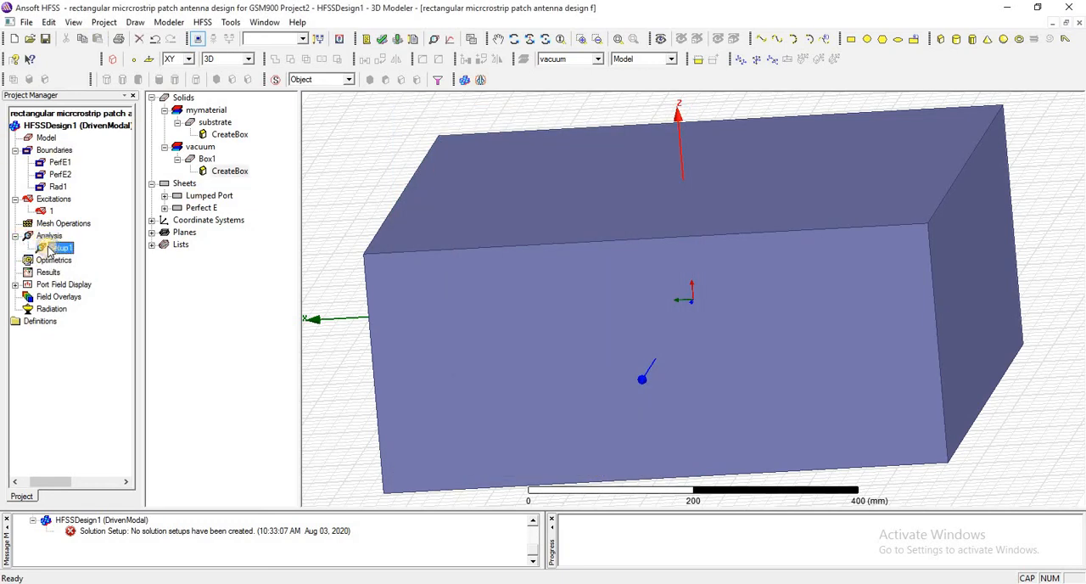
{"action": "right_click", "coordinate": [49, 247]}
{"action": "left_click", "coordinate": [122, 342]}
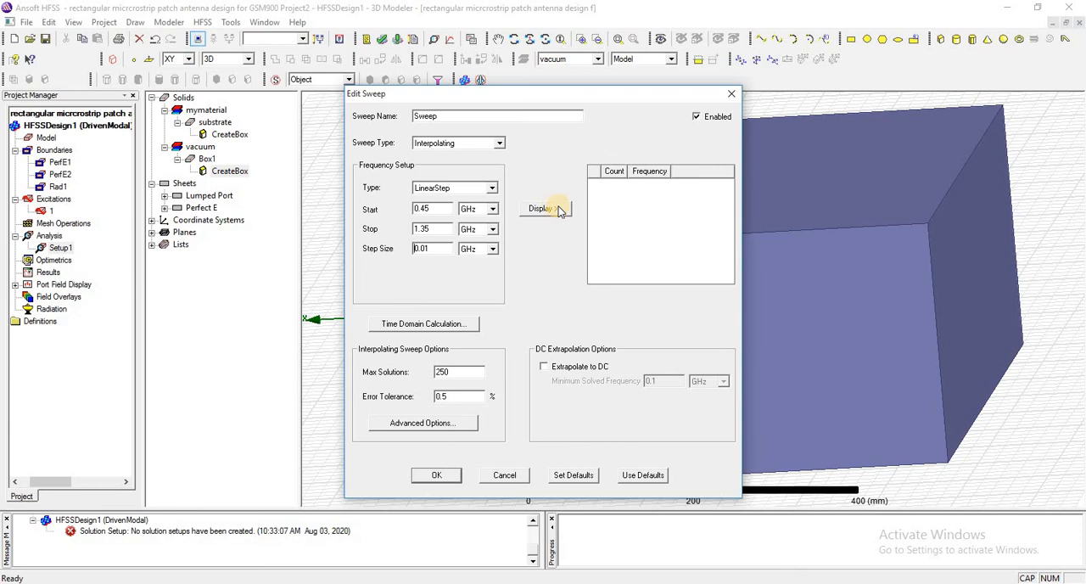
{"action": "left_click", "coordinate": [558, 209]}
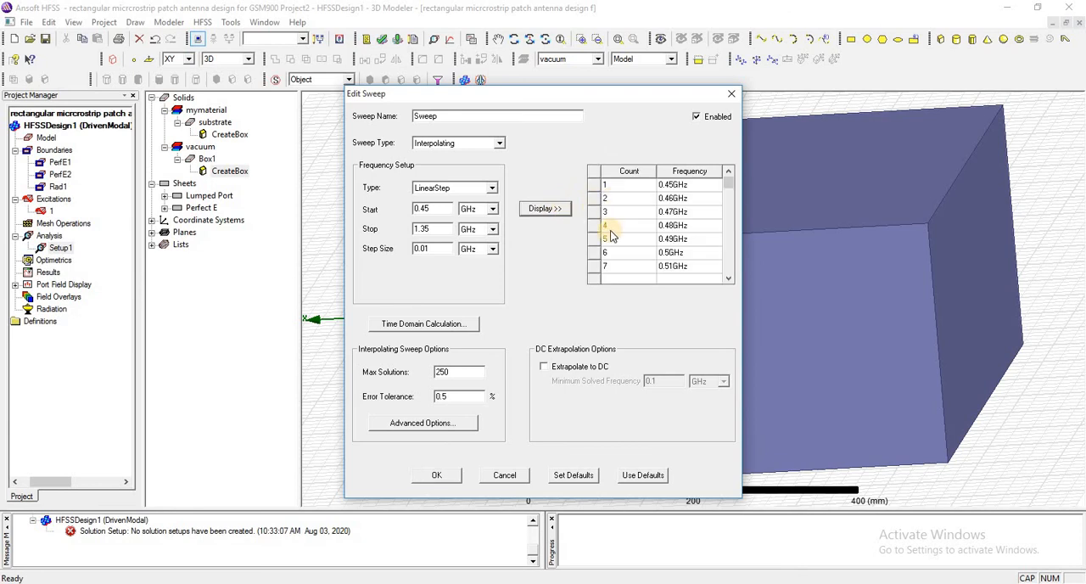
{"action": "left_click", "coordinate": [436, 475]}
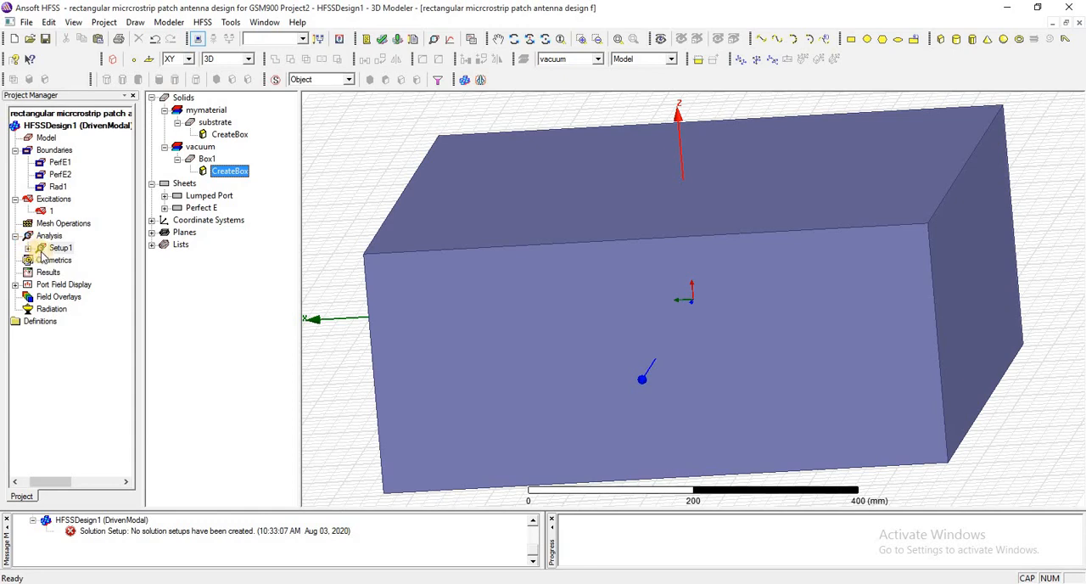
Check the sweep listed under Setup1 and rerun the validation check on HFSSDesign1
{"action": "left_click", "coordinate": [28, 248]}
{"action": "left_click", "coordinate": [73, 260]}
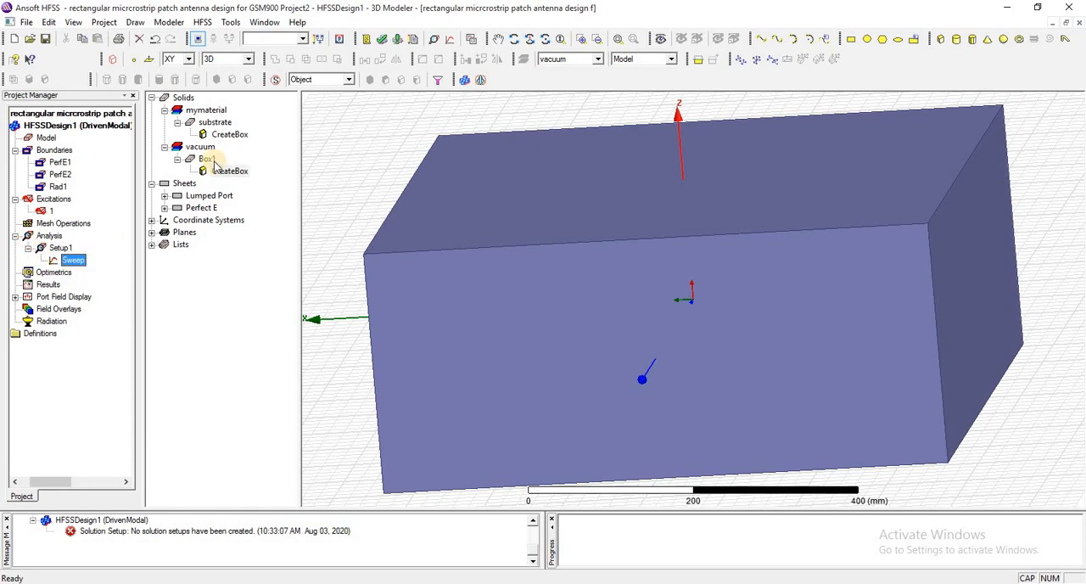
{"action": "left_click", "coordinate": [381, 39]}
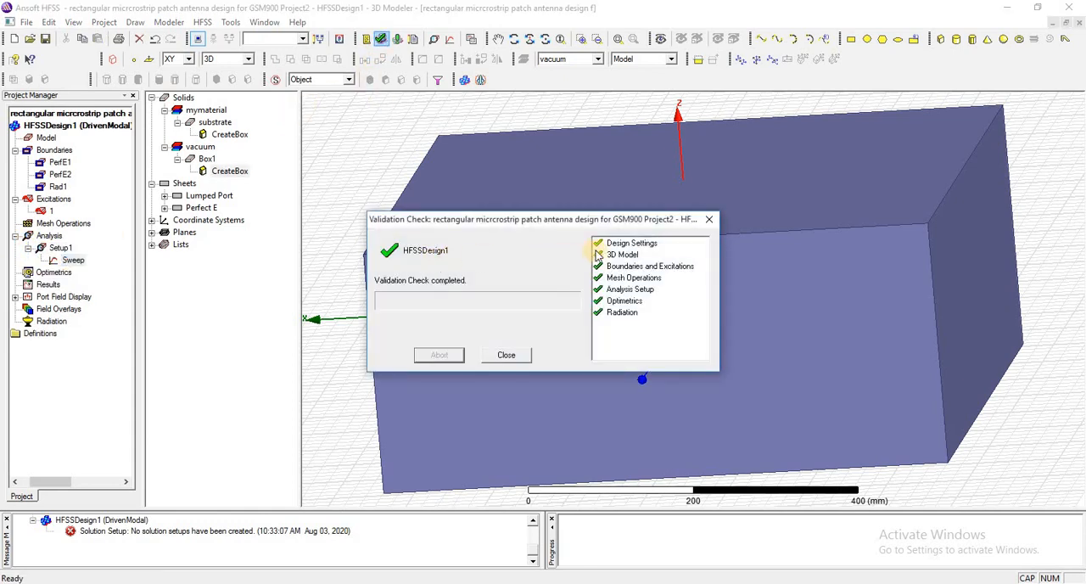
{"action": "left_click", "coordinate": [501, 354]}
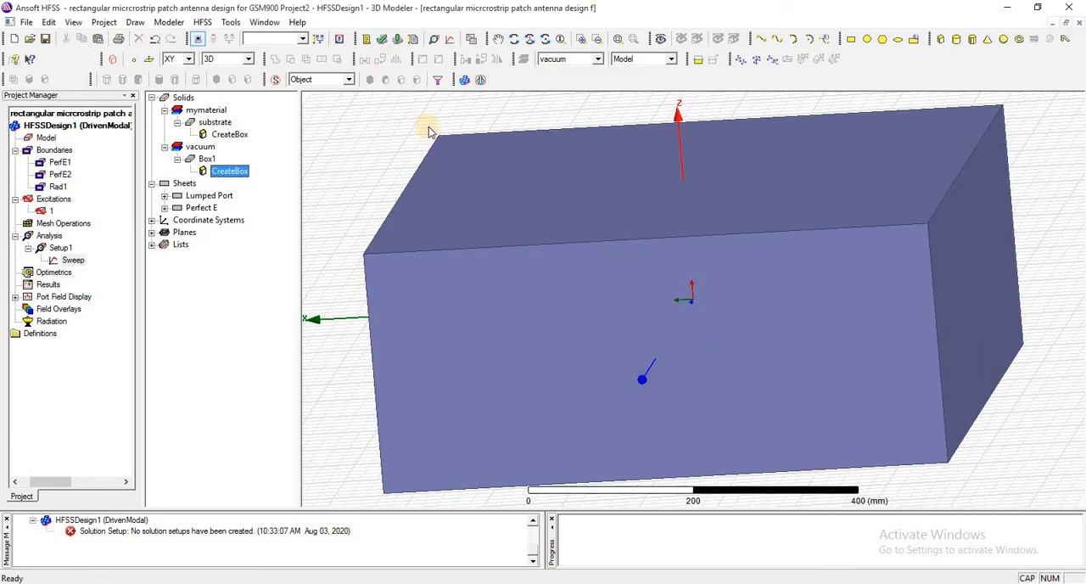